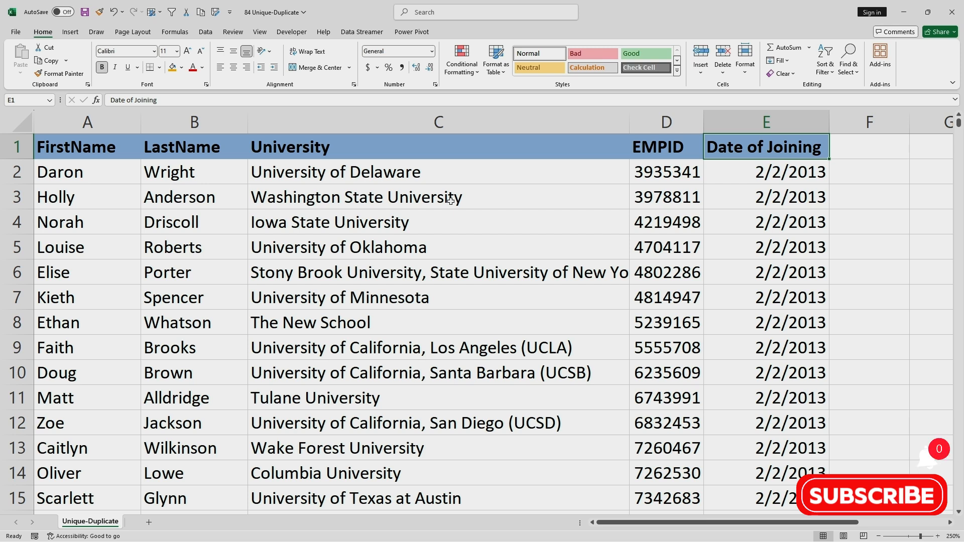
# Highlight the duplicate values in the University column, including its header, with Light Red Fill with Dark Red Text
pyautogui.click(349, 169)
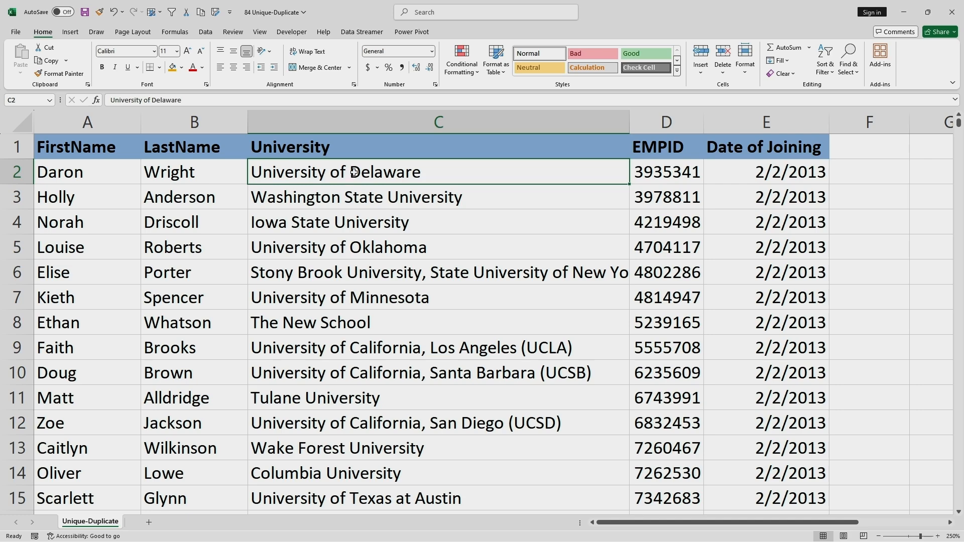
pyautogui.scroll(-20, 354, 173)
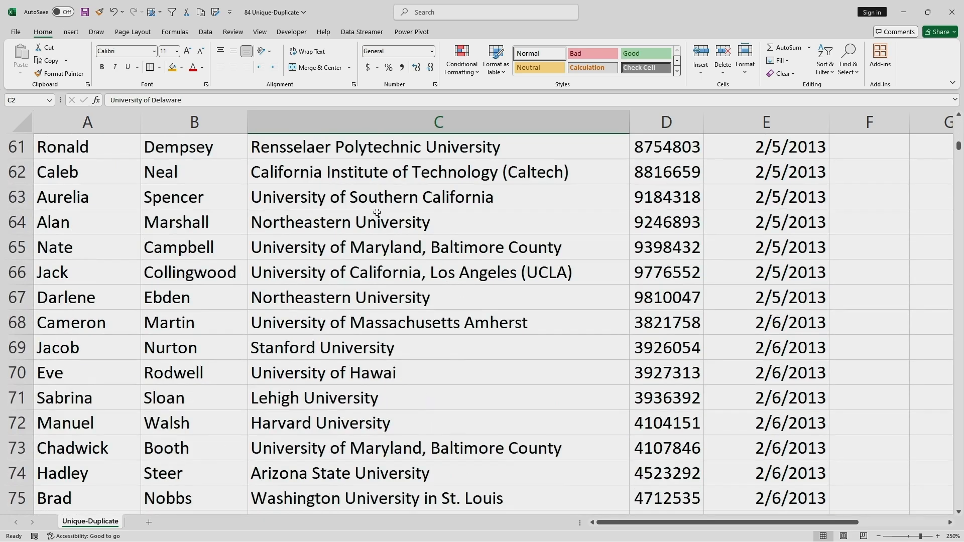
pyautogui.scroll(-20, 390, 253)
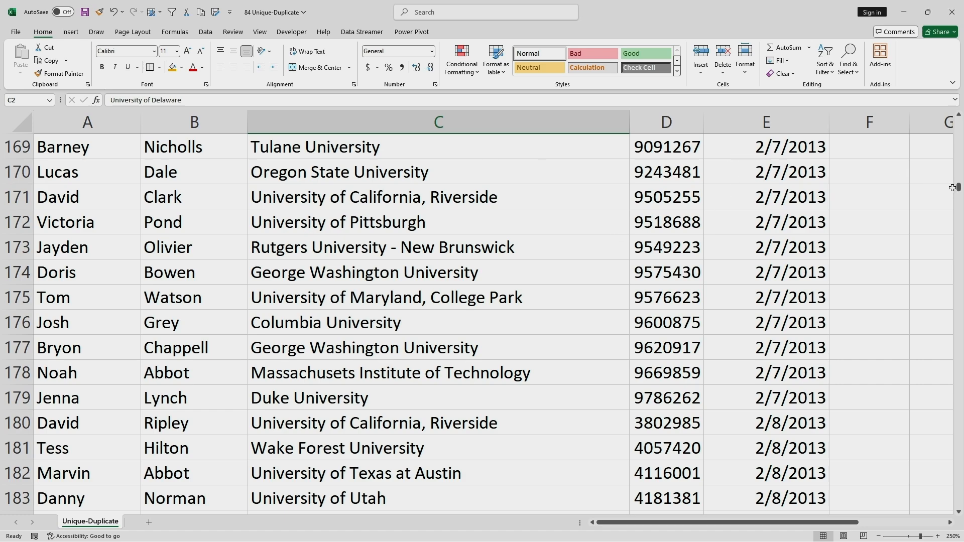
pyautogui.moveTo(958, 187); pyautogui.dragTo(952, 122)
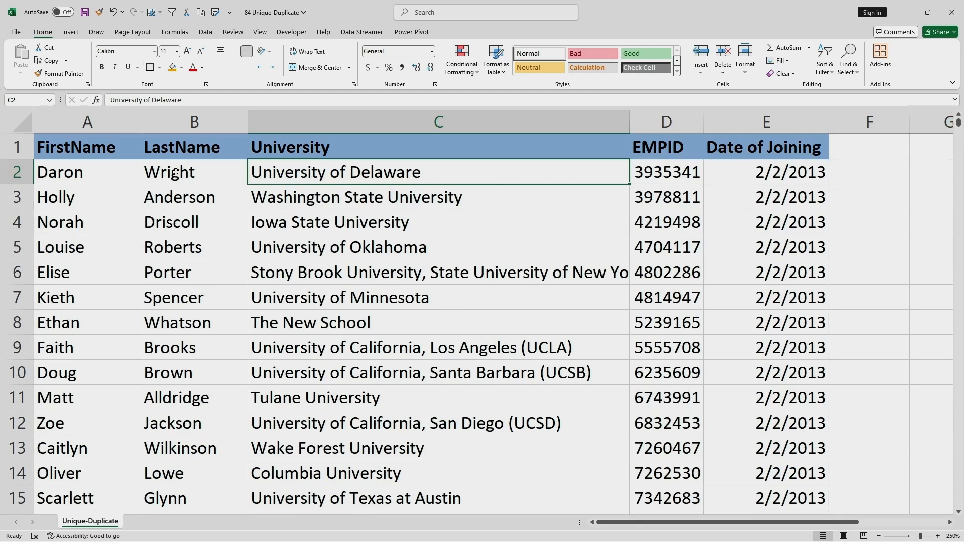
pyautogui.click(302, 149)
pyautogui.hotkey('ctrl', 'shift', 'Down')
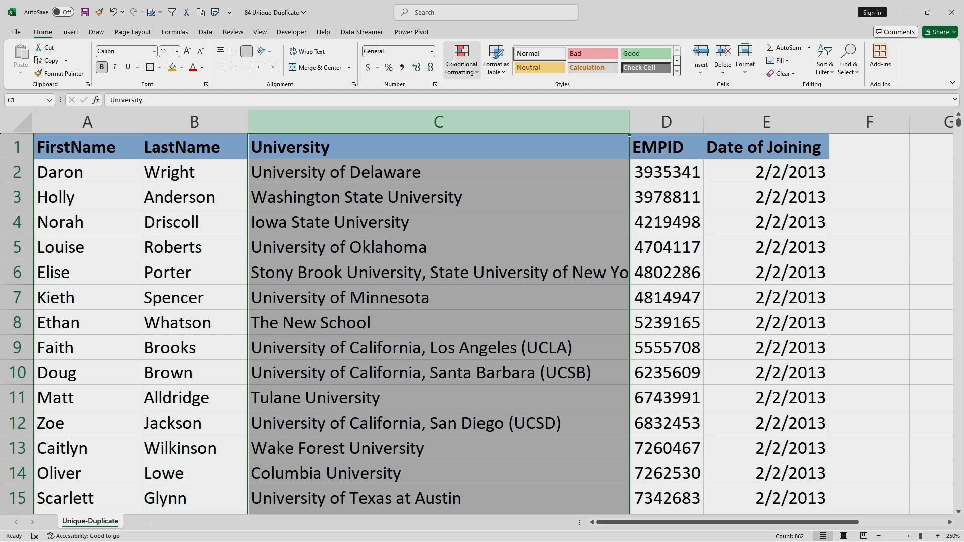
pyautogui.click(479, 76)
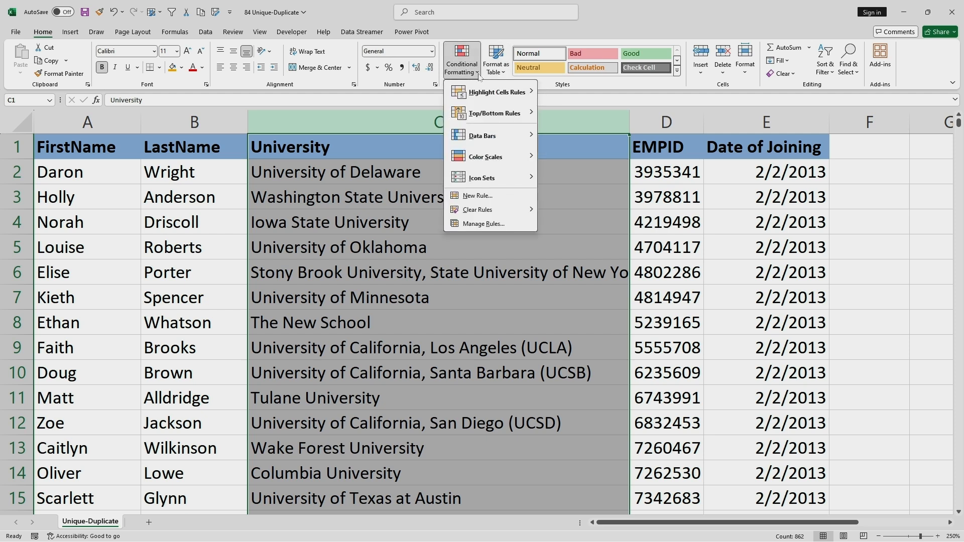
pyautogui.moveTo(519, 95)
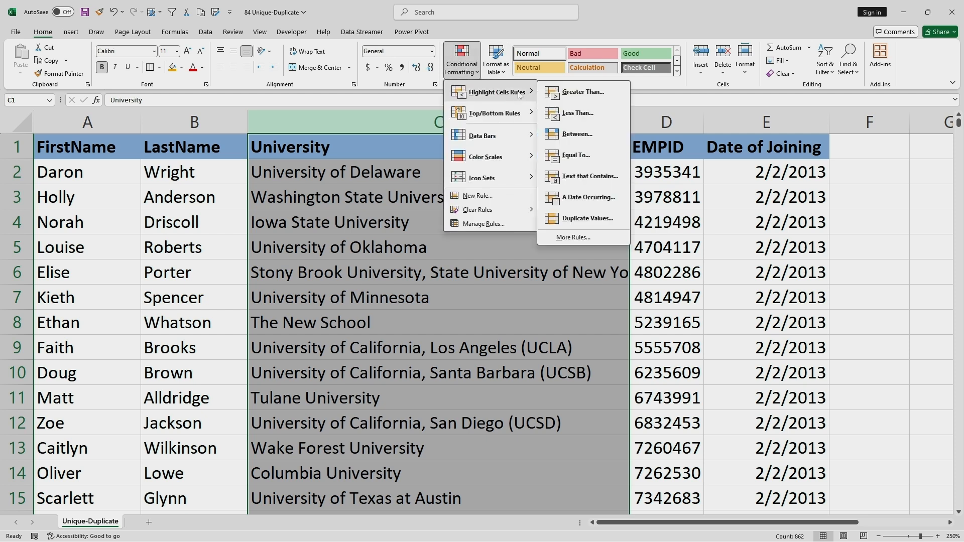
pyautogui.click(592, 220)
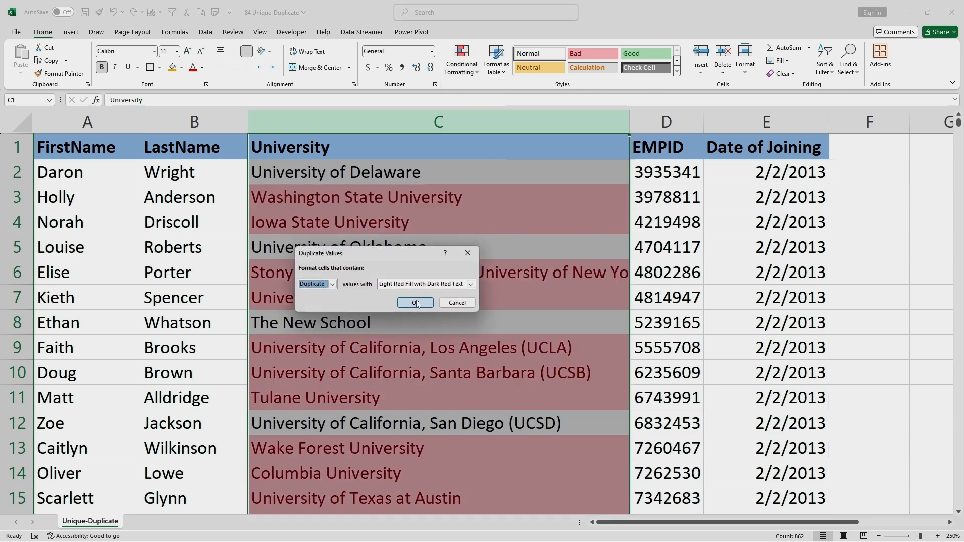
pyautogui.click(417, 302)
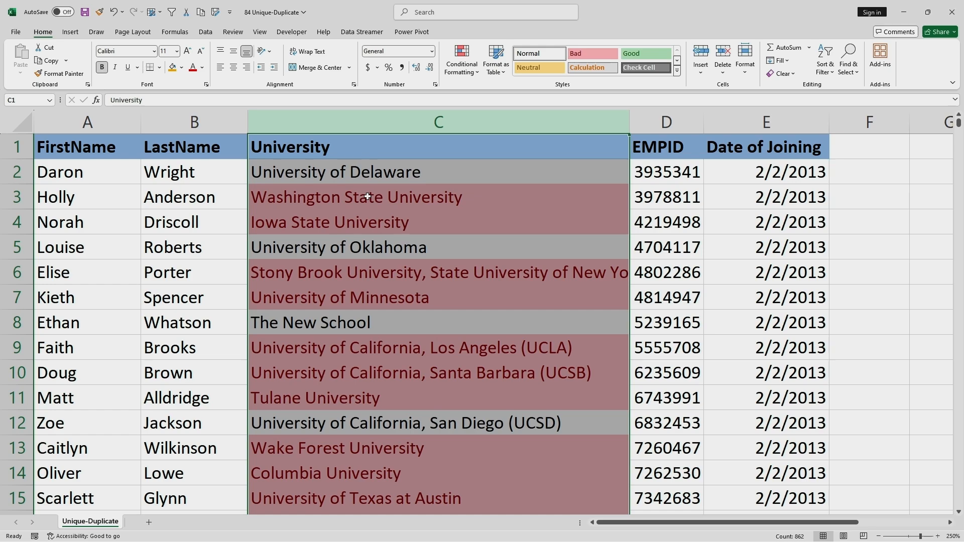
# Examine the University column to compare the highlighted duplicate entries with the unhighlighted unique ones
pyautogui.scroll(-7, 368, 196)
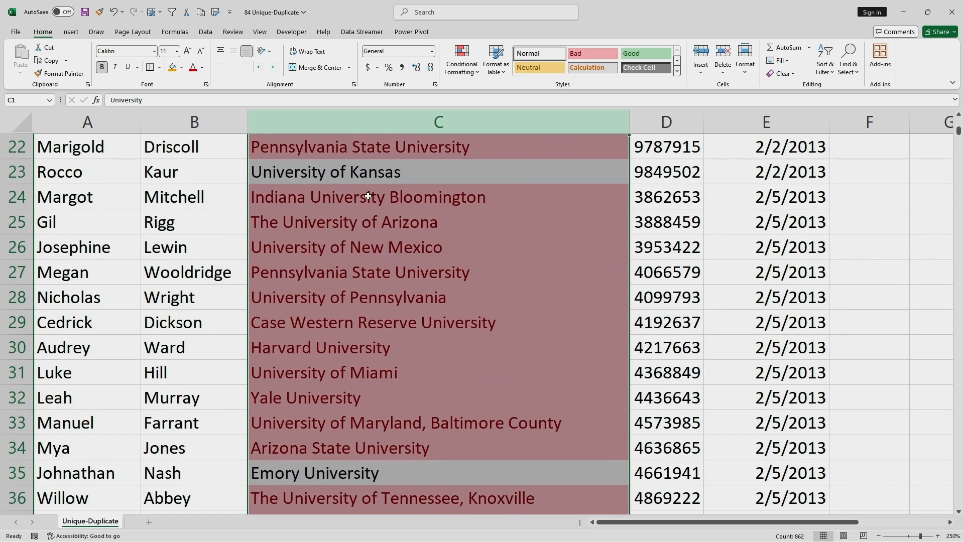
pyautogui.scroll(6, 368, 196)
pyautogui.scroll(1, 382, 194)
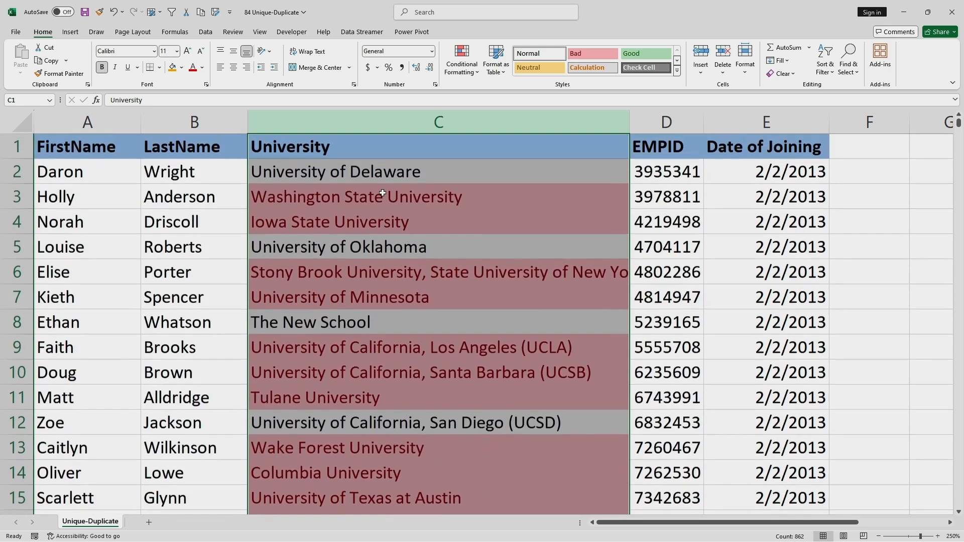
pyautogui.click(342, 181)
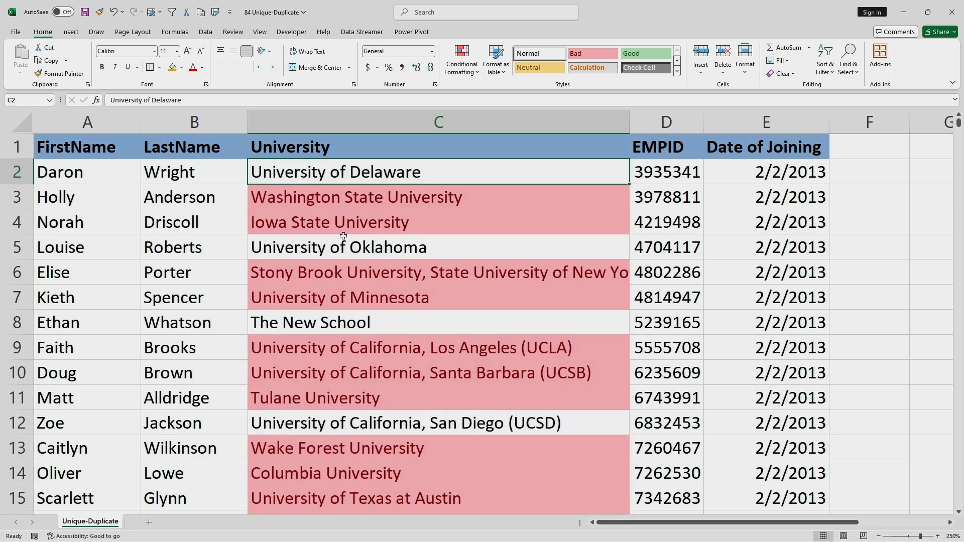
pyautogui.scroll(-5, 345, 242)
pyautogui.scroll(3, 345, 241)
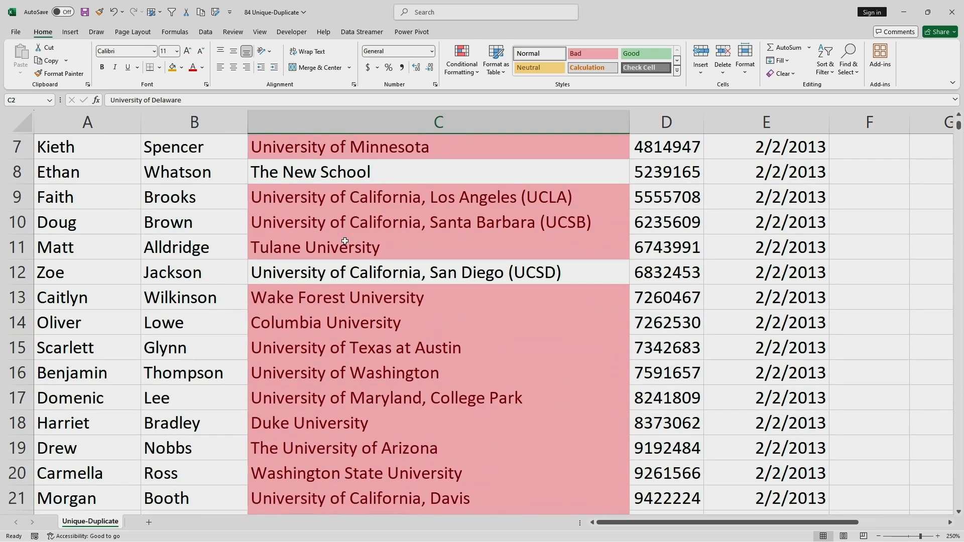
pyautogui.click(351, 196)
pyautogui.click(362, 153)
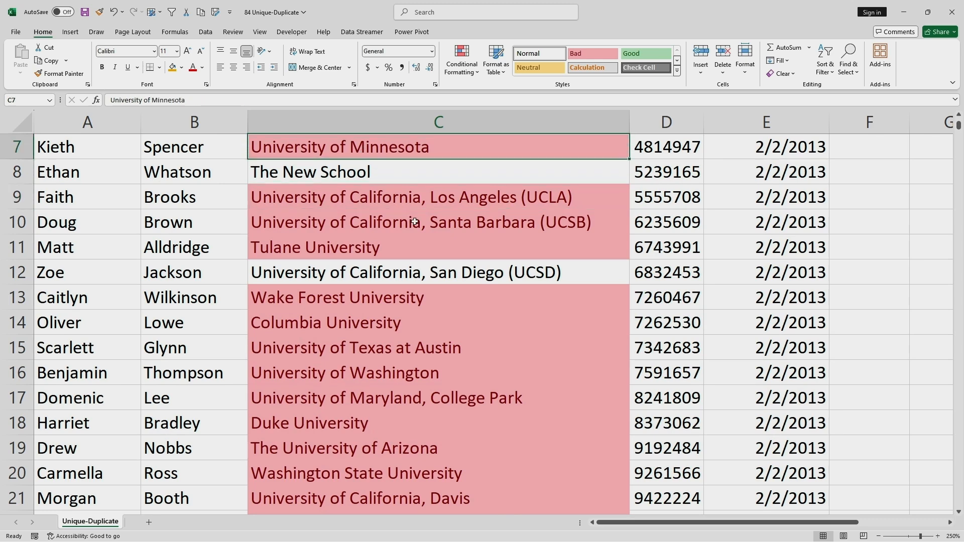
pyautogui.scroll(2, 418, 226)
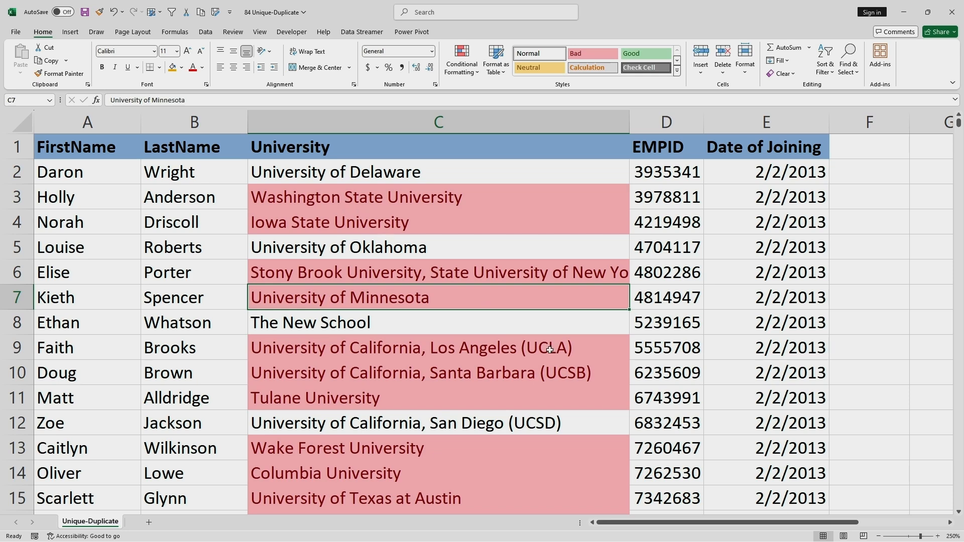
# Copy the University header into G1 and format it with an orange fill and a wider column
pyautogui.moveTo(693, 522); pyautogui.dragTo(739, 528)
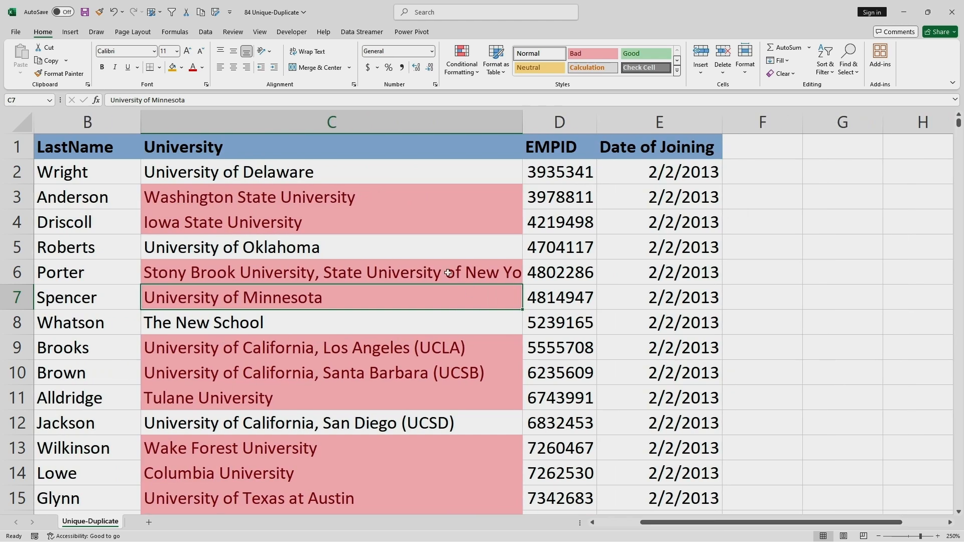
pyautogui.click(225, 148)
pyautogui.hotkey('ctrl', 'c')
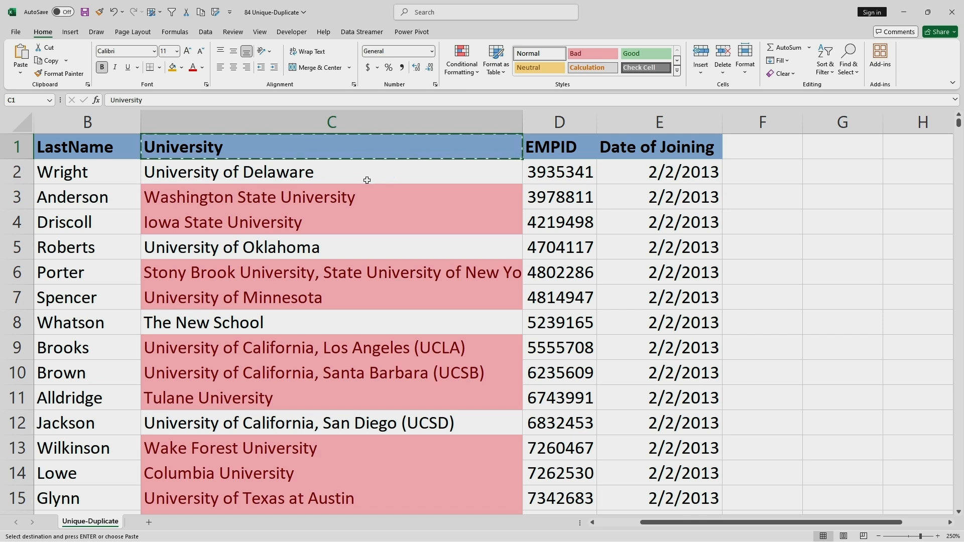
pyautogui.click(841, 147)
pyautogui.hotkey('ctrl', 'v')
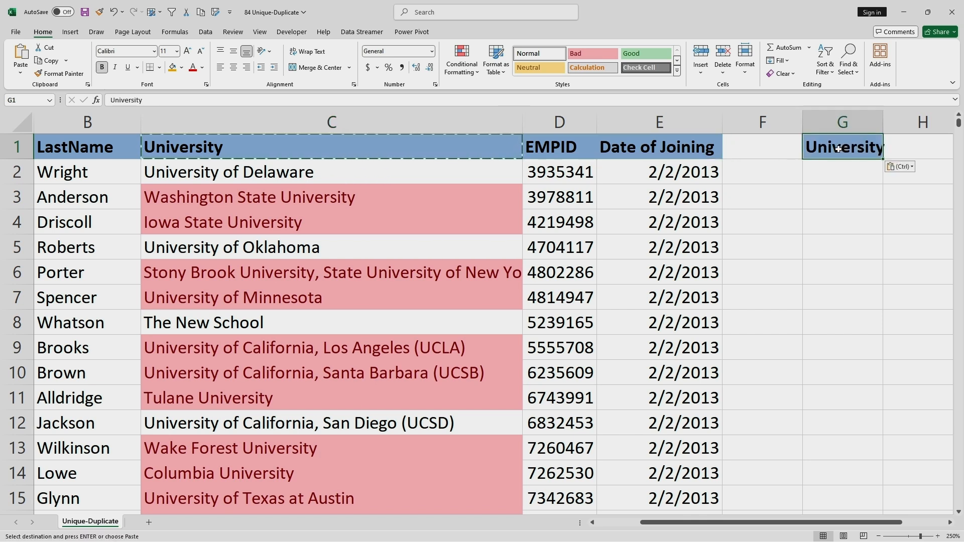
pyautogui.click(171, 68)
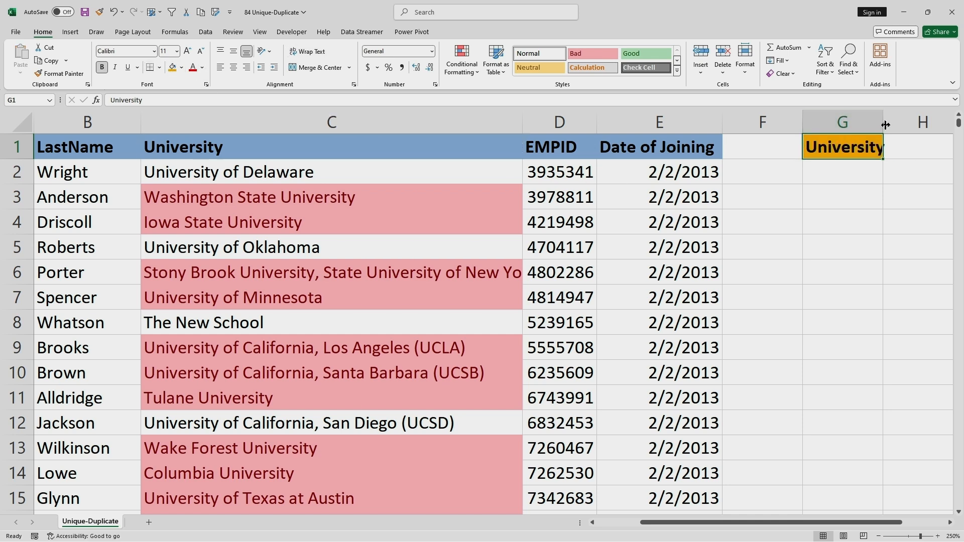
pyautogui.moveTo(885, 125); pyautogui.dragTo(909, 124)
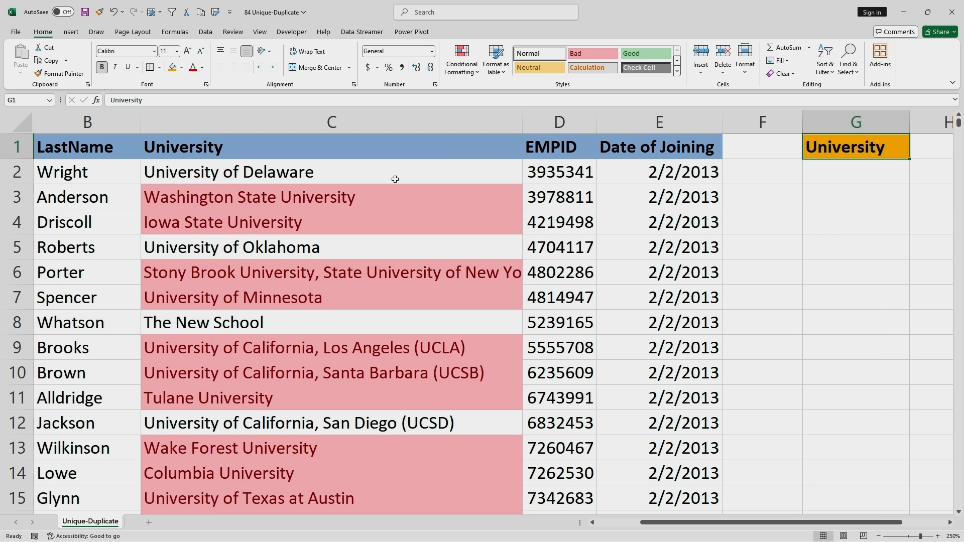
# Copy Washington State University from C3 to G2 and Iowa State University from C4 to G3
pyautogui.click(313, 203)
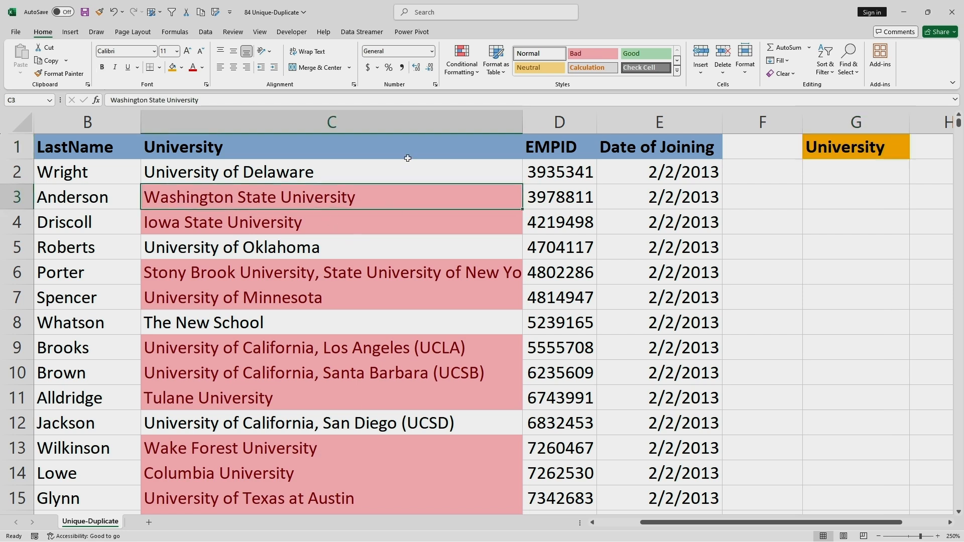
pyautogui.hotkey('ctrl', 'c')
pyautogui.click(833, 167)
pyautogui.hotkey('ctrl', 'v')
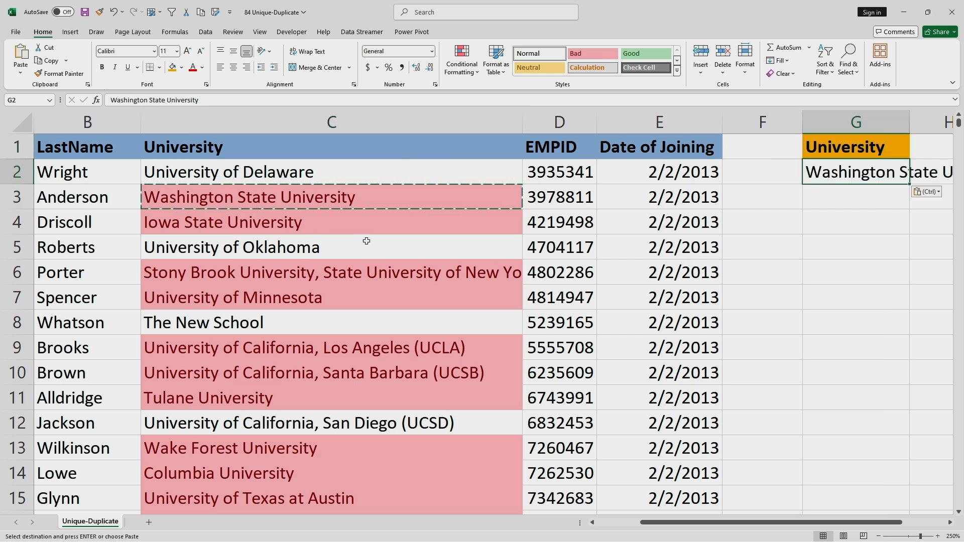
pyautogui.click(302, 226)
pyautogui.hotkey('ctrl', 'c')
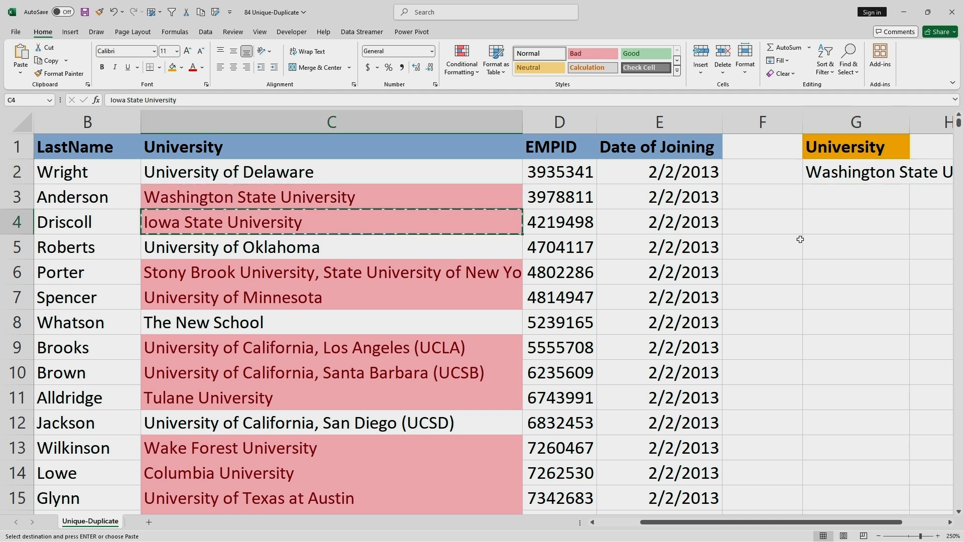
pyautogui.click(835, 202)
pyautogui.hotkey('ctrl', 'v')
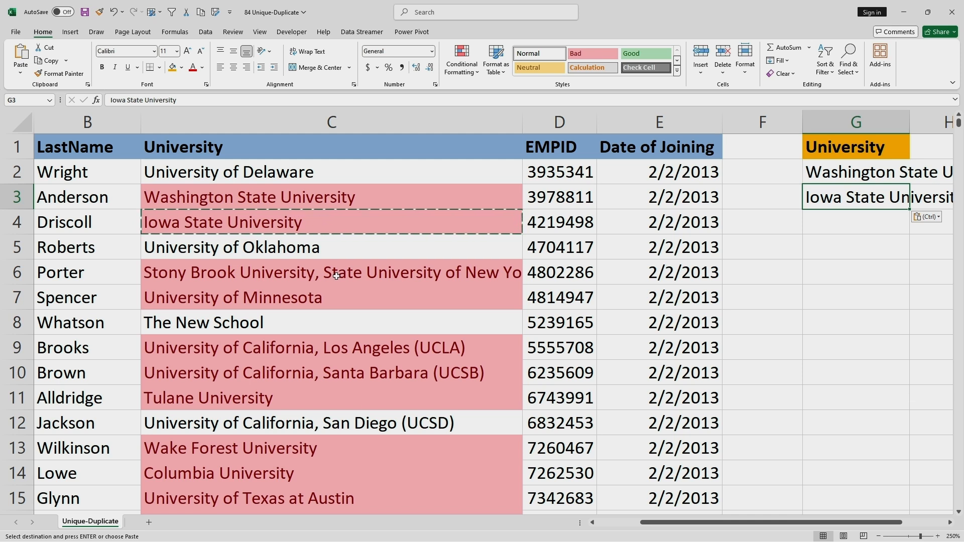
# Copy Stony Brook University, State University of New York from C6 to G4 and University of Minnesota from C7 to G5
pyautogui.click(336, 276)
pyautogui.hotkey('ctrl', 'c')
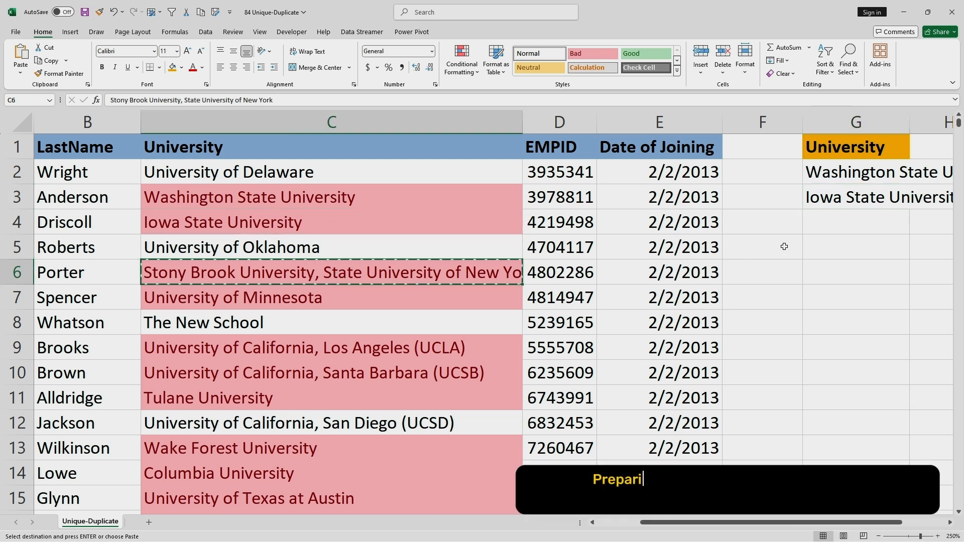
pyautogui.click(833, 222)
pyautogui.hotkey('ctrl', 'v')
pyautogui.click(295, 297)
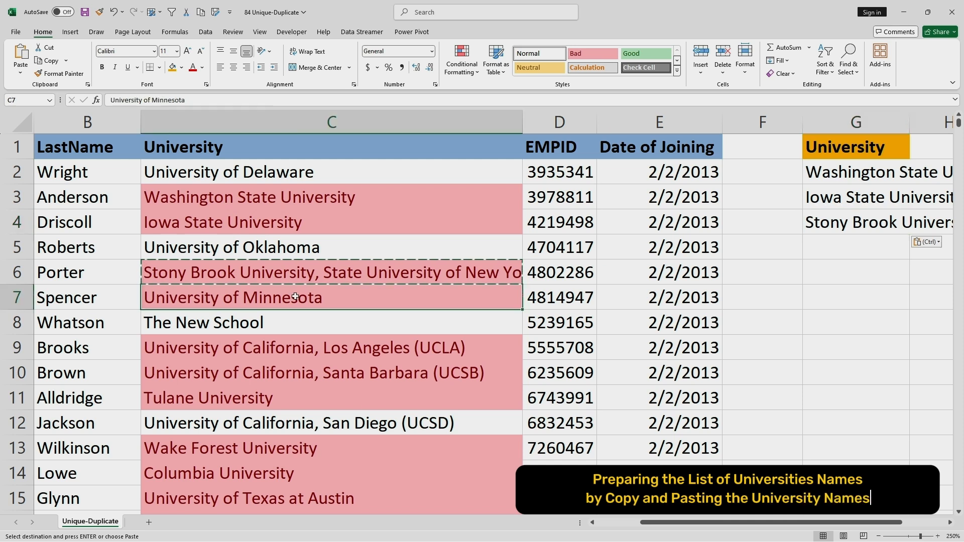
pyautogui.hotkey('ctrl', 'c')
pyautogui.click(848, 250)
pyautogui.hotkey('ctrl', 'v')
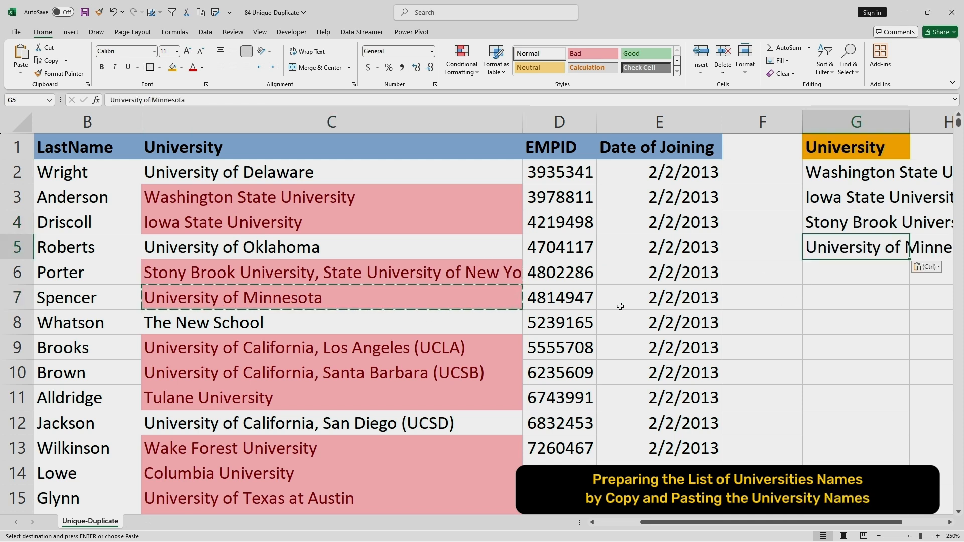
# Copy University of California, Los Angeles (UCLA) from C9 to G6 and University of California, Santa Barbara (UCSB) from C10 to G7
pyautogui.click(414, 351)
pyautogui.hotkey('ctrl', 'c')
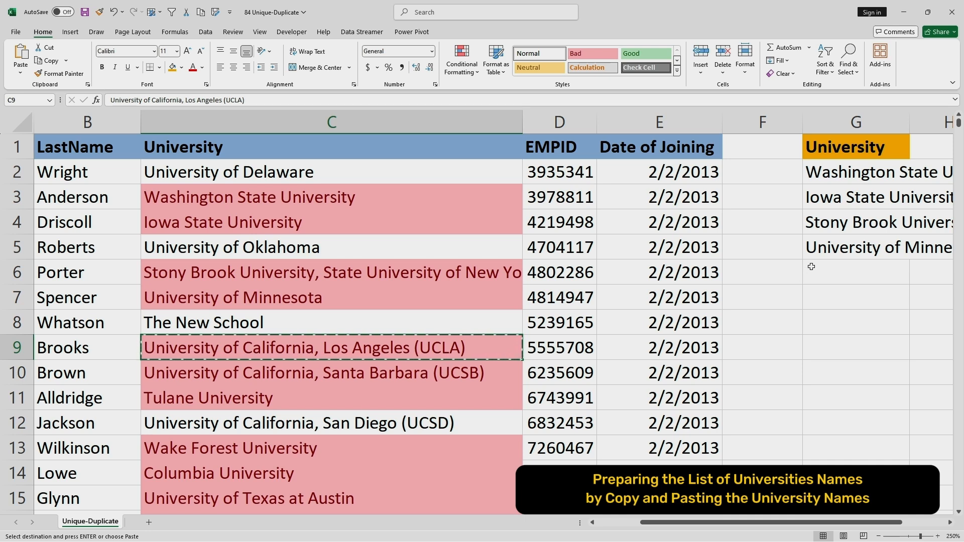
pyautogui.click(828, 267)
pyautogui.hotkey('ctrl', 'v')
pyautogui.click(448, 380)
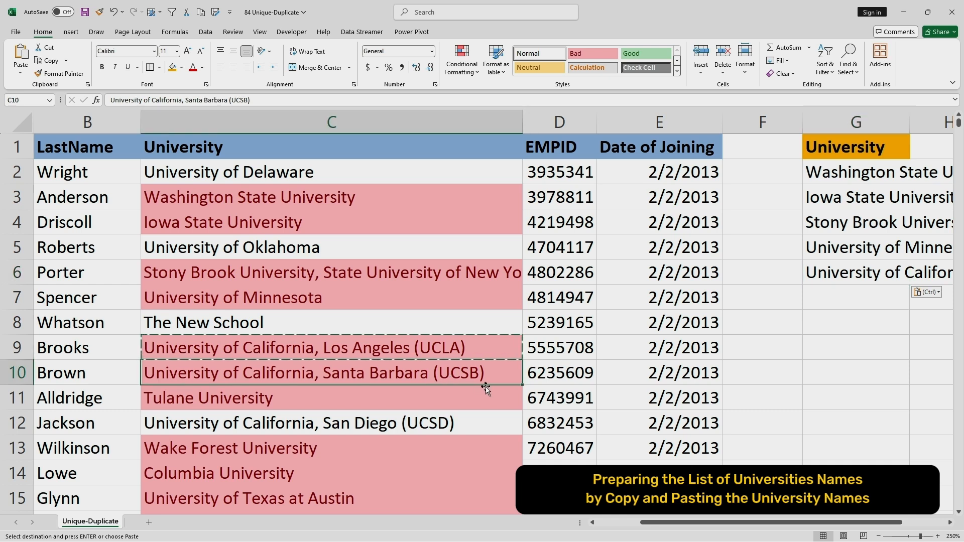
pyautogui.hotkey('ctrl', 'c')
pyautogui.click(829, 299)
pyautogui.hotkey('ctrl', 'v')
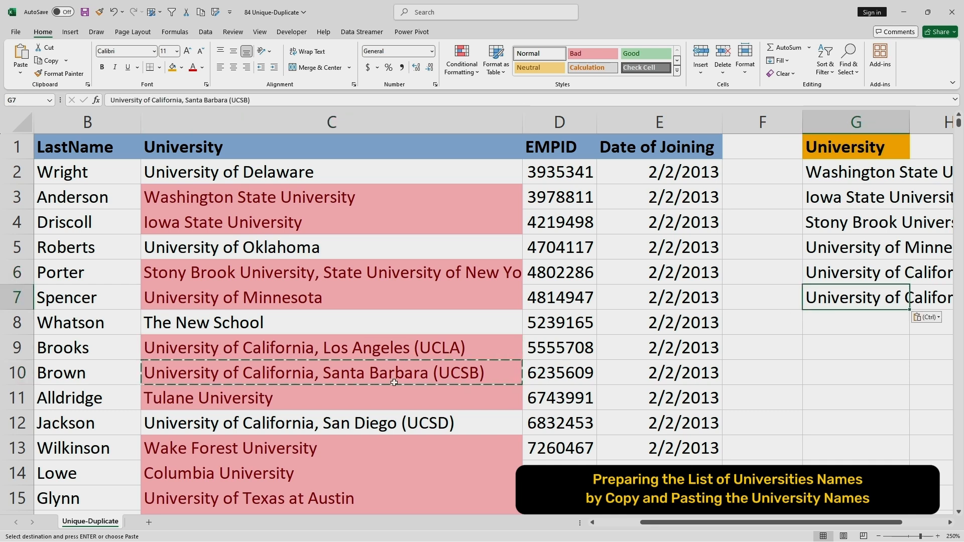
# Copy Tulane University from C11 into G8 to extend the university list
pyautogui.click(285, 401)
pyautogui.hotkey('ctrl', 'c')
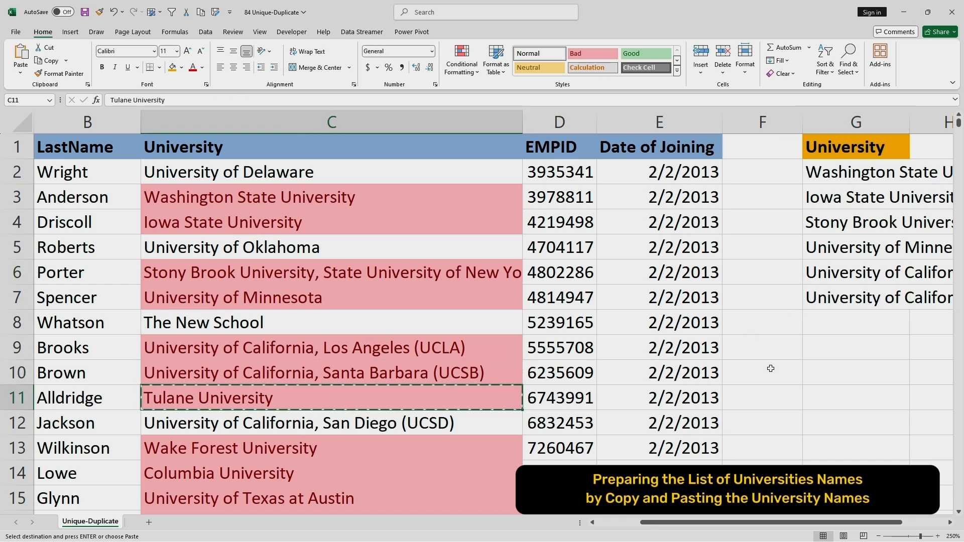
pyautogui.click(832, 328)
pyautogui.hotkey('ctrl', 'v')
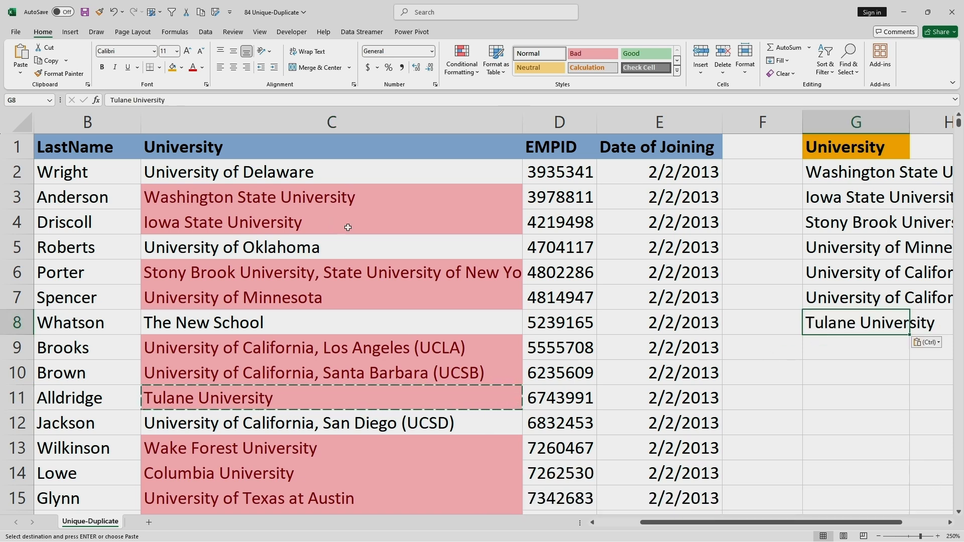
# Copy Washington State University from C20 to G20
pyautogui.scroll(-3, 351, 307)
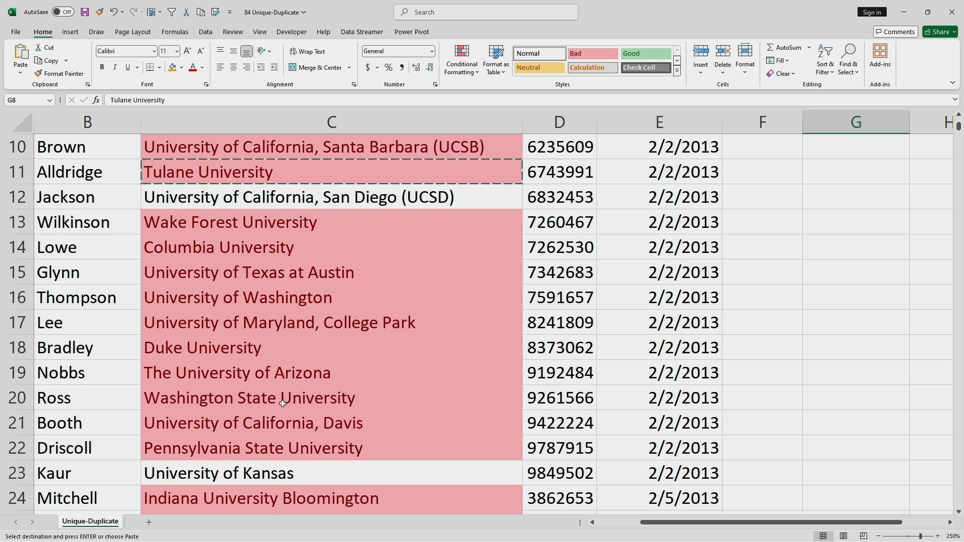
pyautogui.click(312, 402)
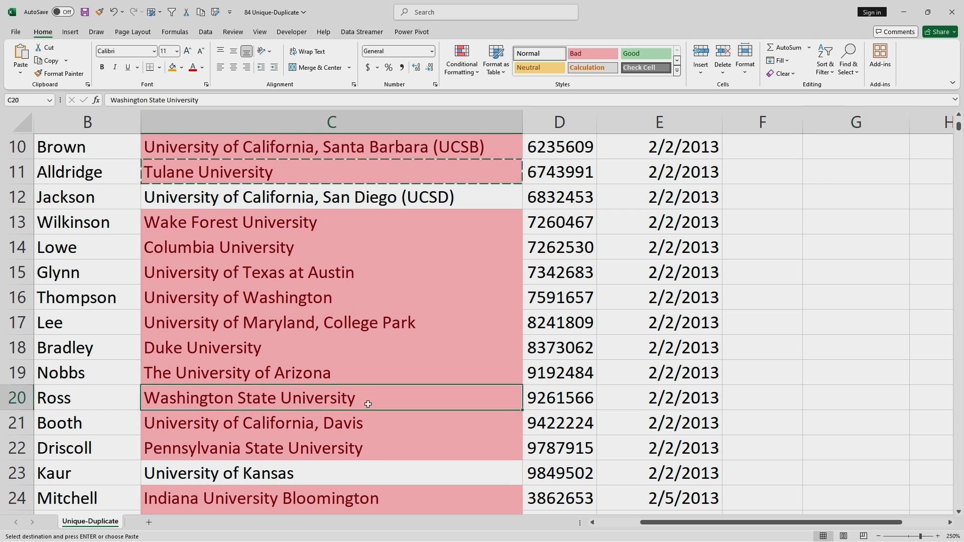
pyautogui.hotkey('ctrl', 'c')
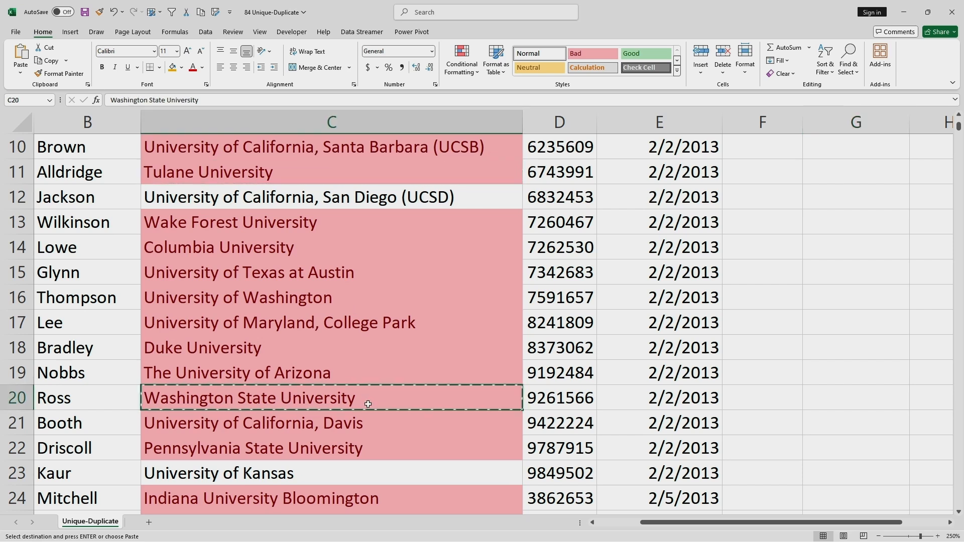
pyautogui.click(848, 371)
pyautogui.scroll(3, 849, 397)
pyautogui.scroll(-3, 847, 399)
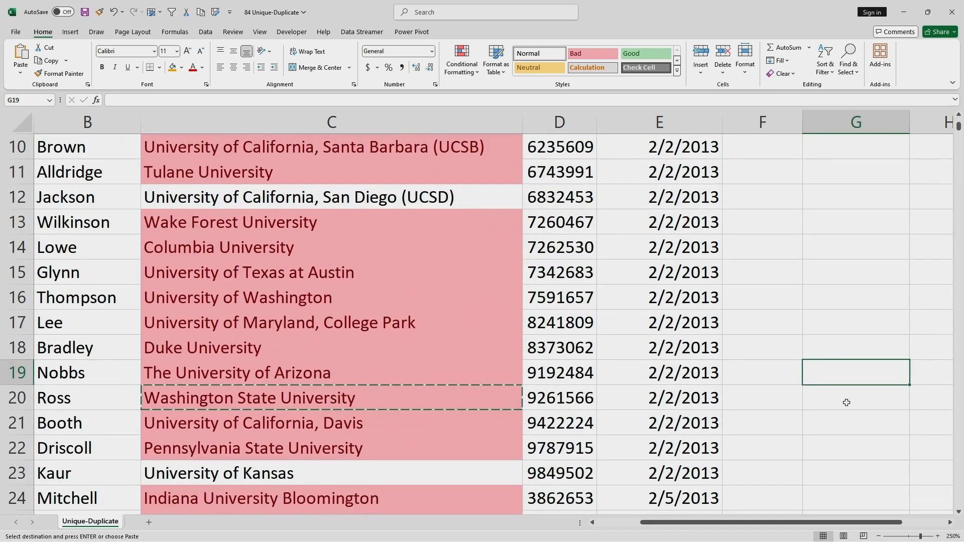
pyautogui.click(857, 402)
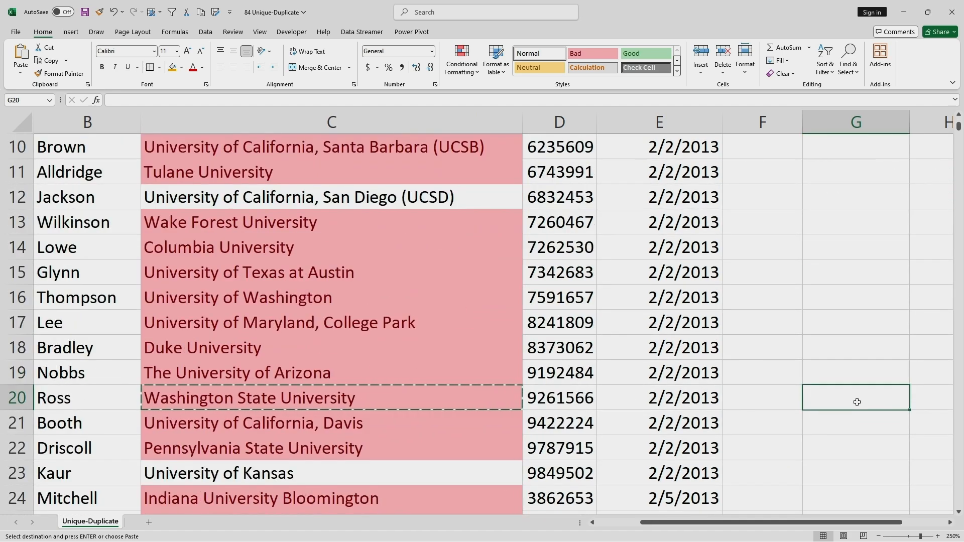
pyautogui.hotkey('ctrl', 'v')
pyautogui.scroll(3, 857, 402)
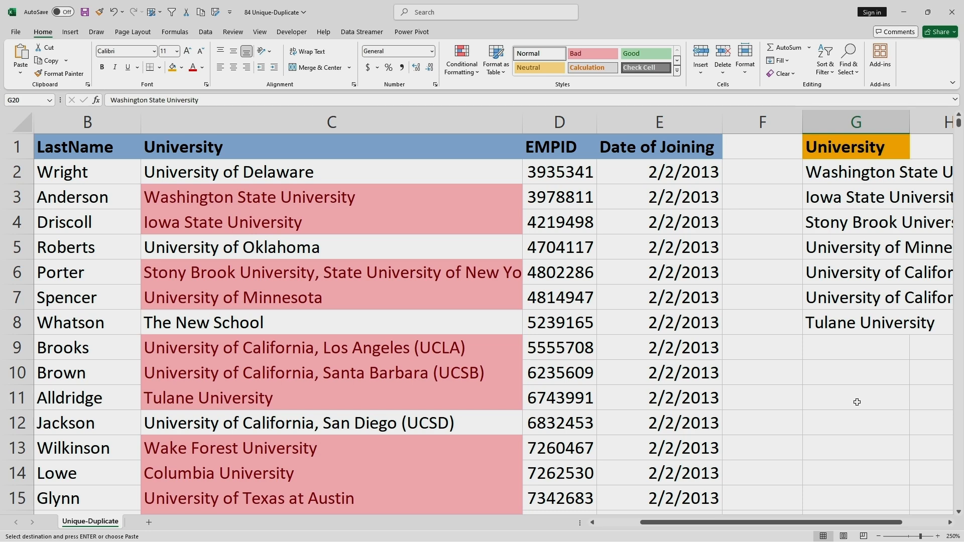
# Delete column G with its copied list of university names
pyautogui.click(856, 122)
pyautogui.rightClick(853, 123)
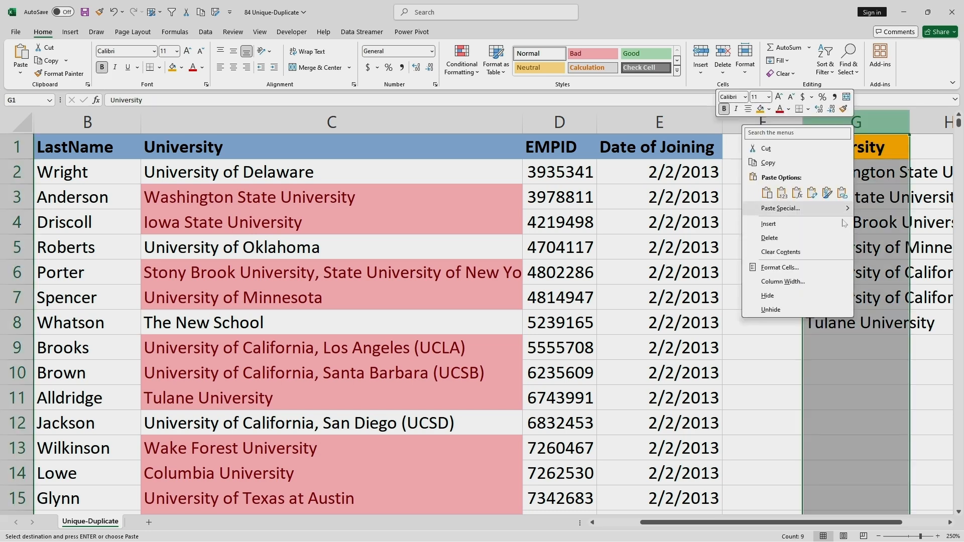
pyautogui.click(812, 239)
pyautogui.click(807, 266)
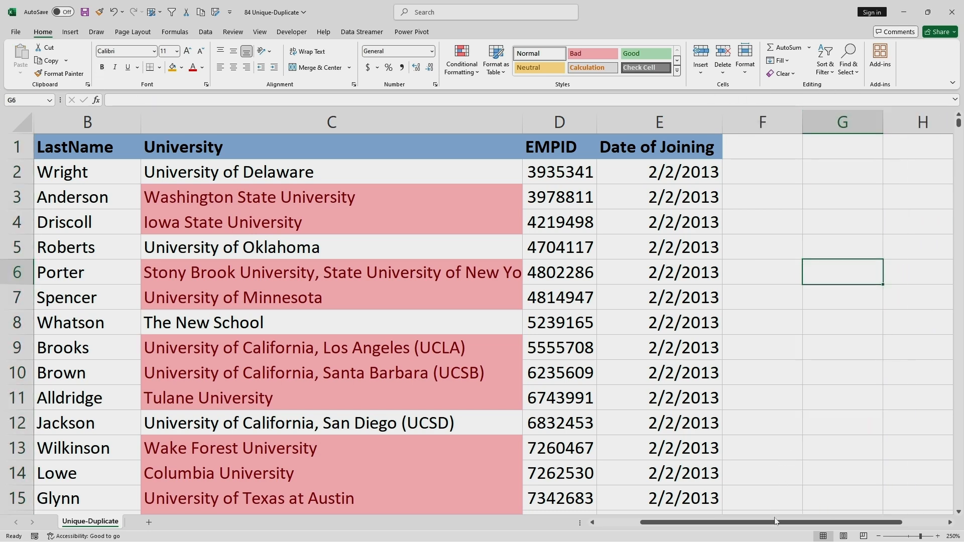
# Clear the conditional formatting rules from the entire sheet to remove the duplicate highlighting in the University column
pyautogui.moveTo(778, 524); pyautogui.dragTo(735, 526)
pyautogui.click(587, 298)
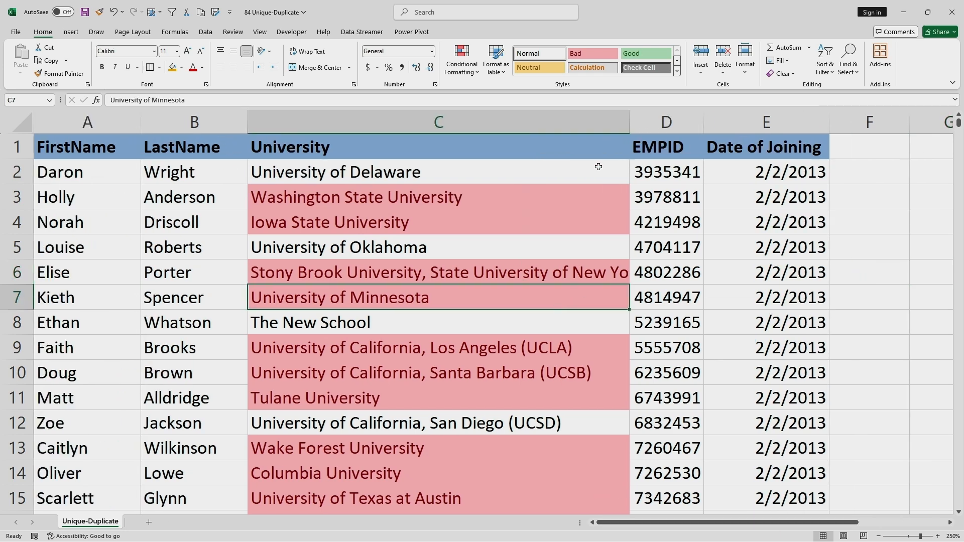
pyautogui.click(491, 121)
pyautogui.click(462, 63)
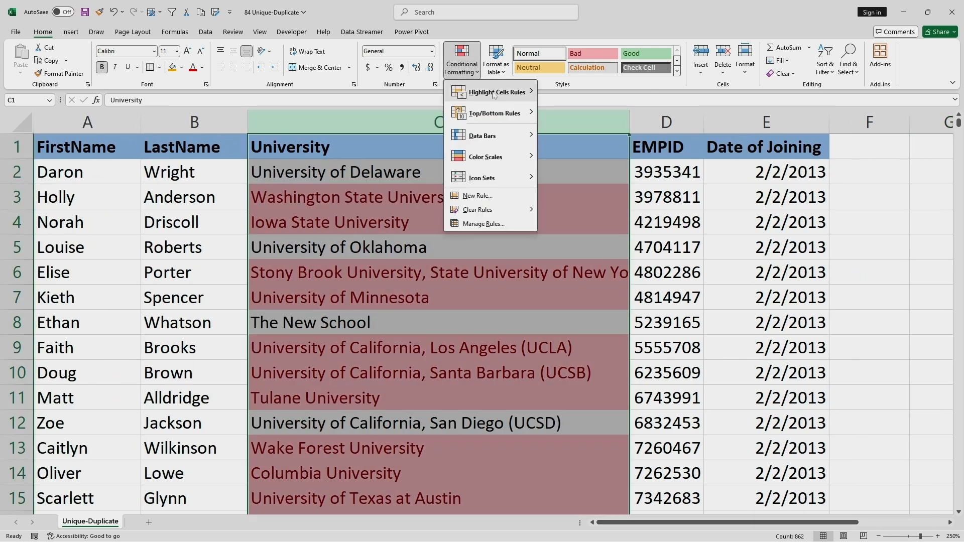
pyautogui.moveTo(502, 96)
pyautogui.moveTo(482, 210)
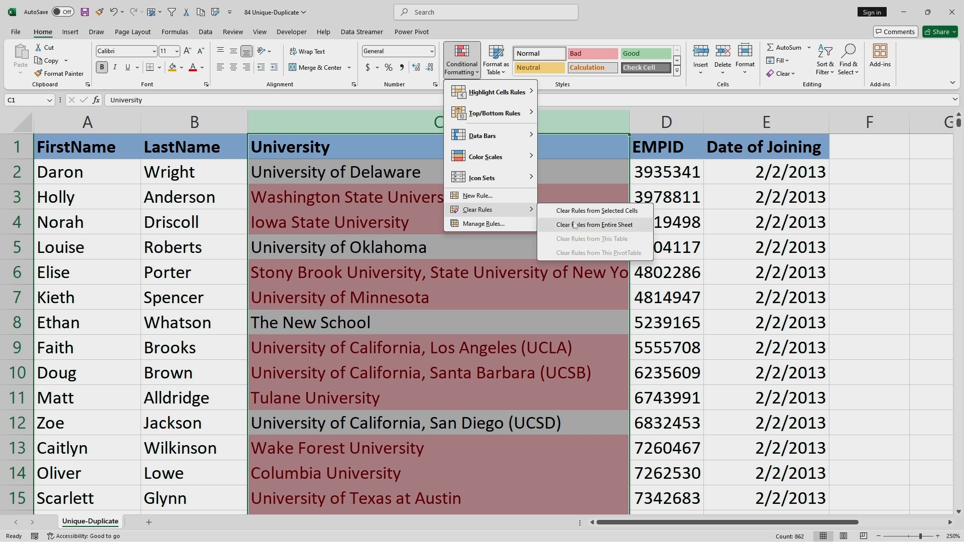
pyautogui.click(577, 226)
pyautogui.click(609, 211)
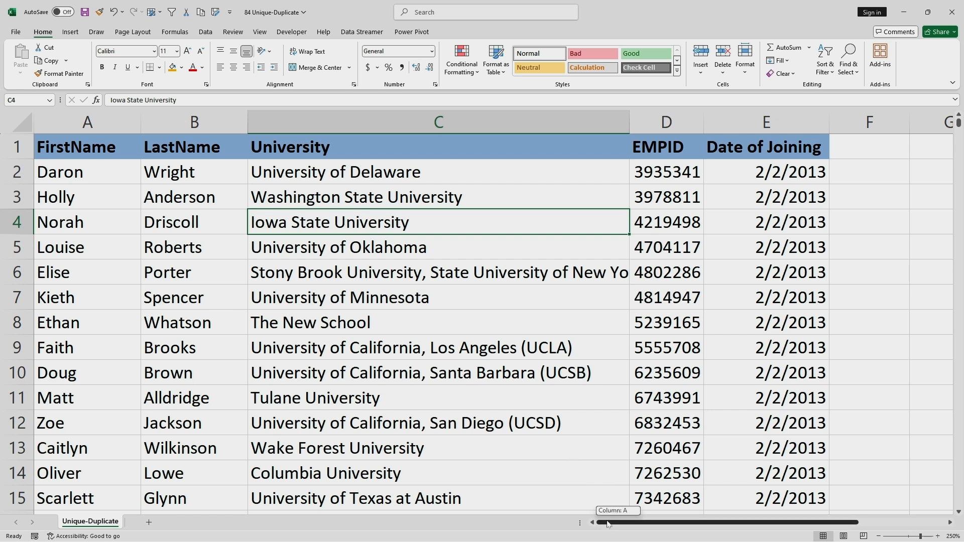
# Copy the whole employee table, A1:E862, to cell A1 of a new sheet
pyautogui.hotkey('ctrl', 'Home')
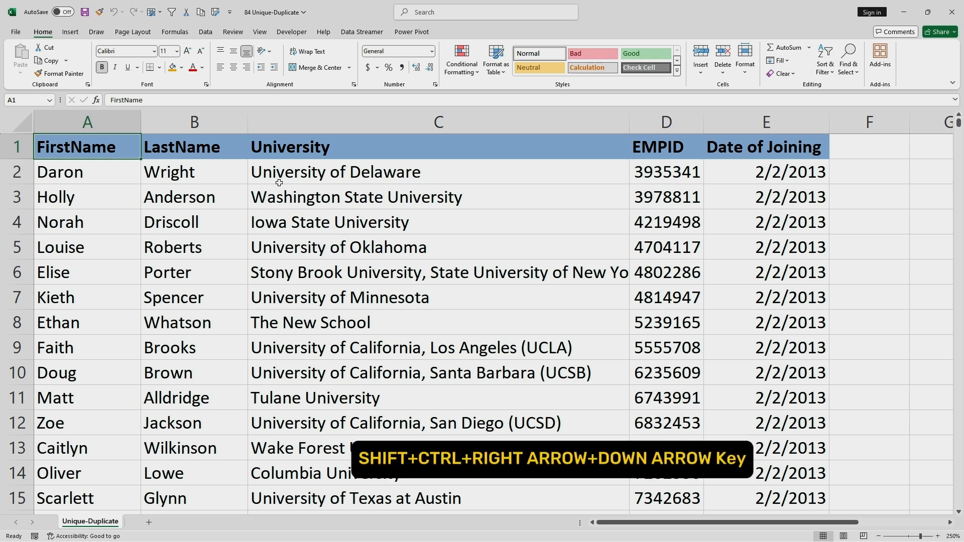
pyautogui.hotkey('ctrl', 'shift', 'Right')
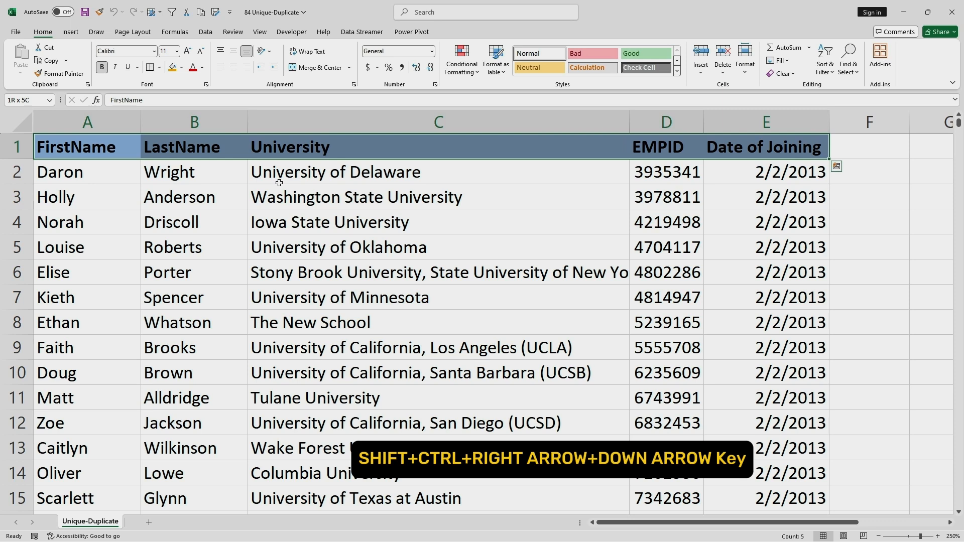
pyautogui.hotkey('ctrl', 'shift', 'Down')
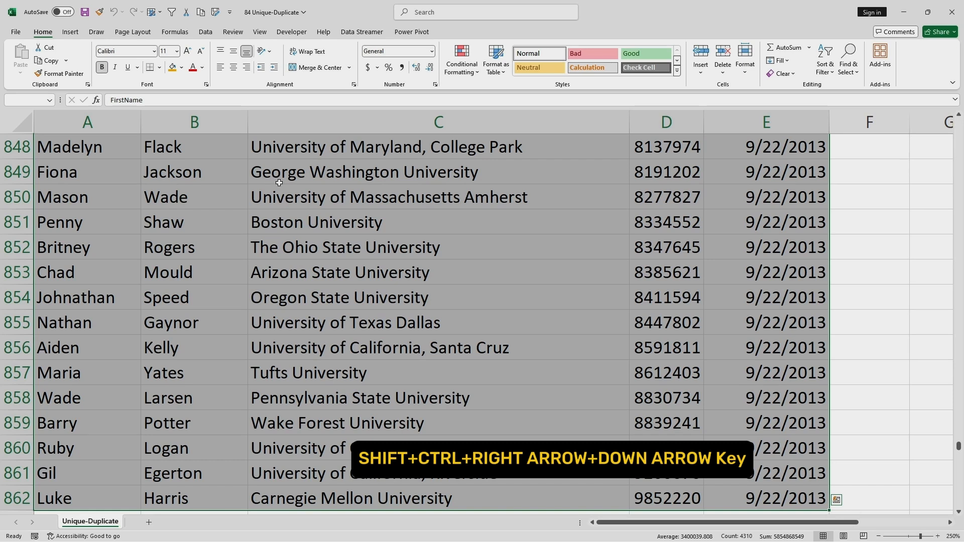
pyautogui.hotkey('ctrl', 'c')
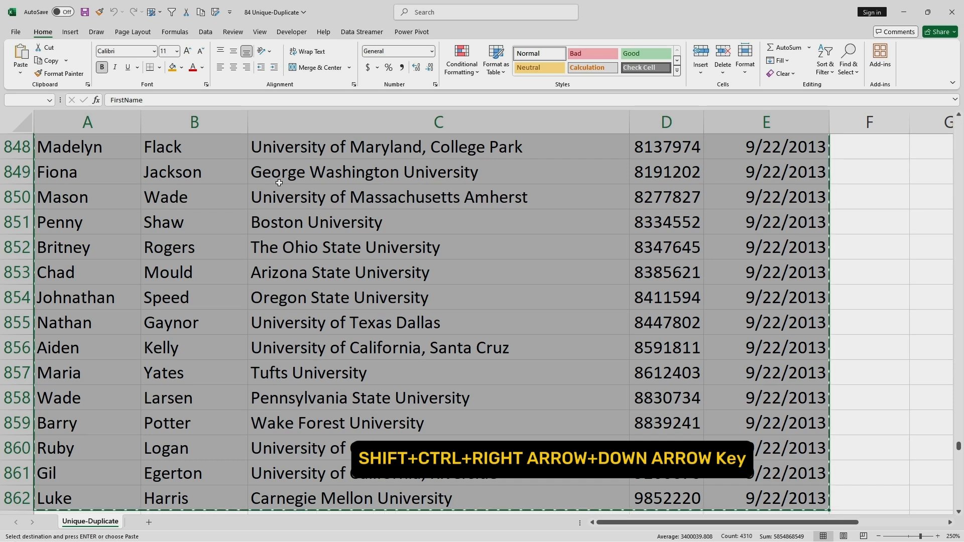
pyautogui.click(142, 523)
pyautogui.hotkey('ctrl', 'v')
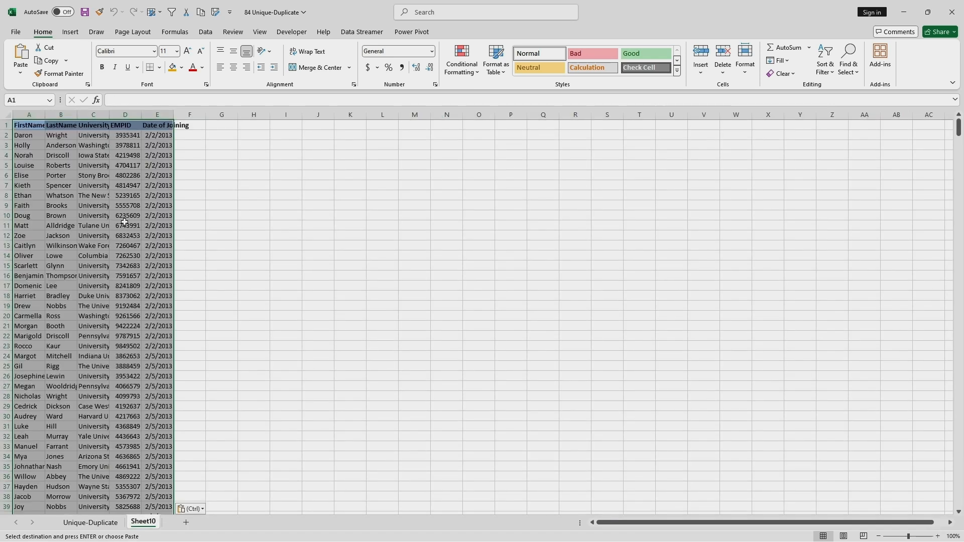
# Apply the Keep Source Column Widths paste option to the pasted employee table
pyautogui.click(202, 508)
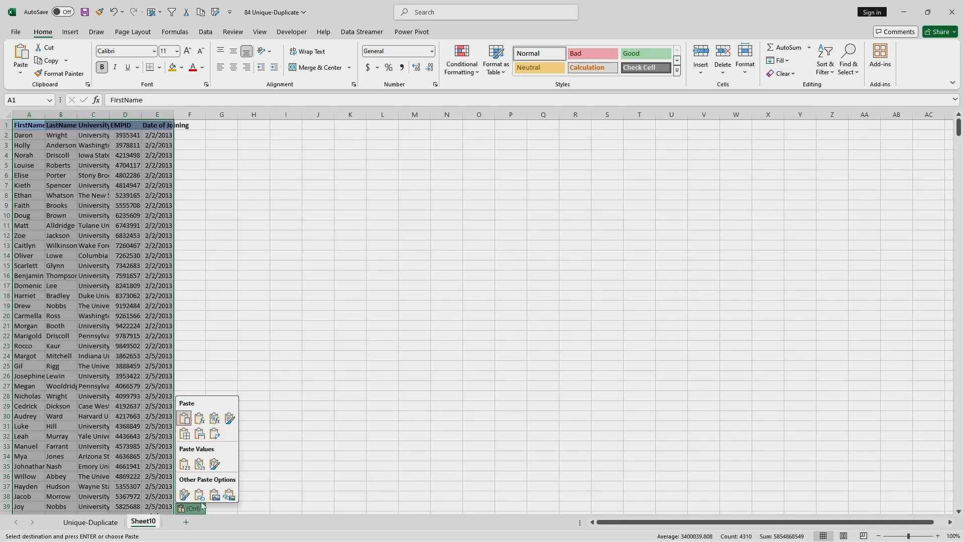
pyautogui.click(200, 435)
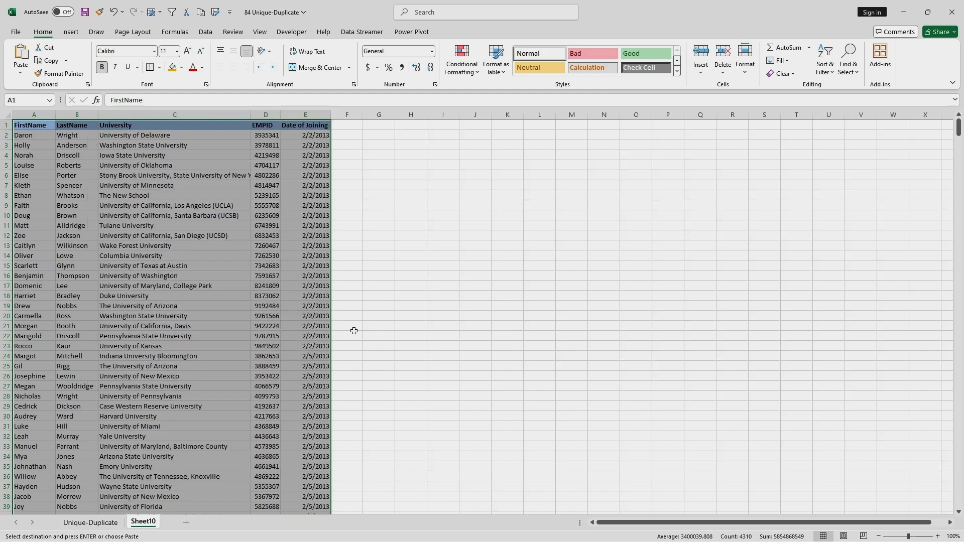
pyautogui.keyDown('ctrl'); pyautogui.scroll(10, 354, 331); pyautogui.keyUp('ctrl')
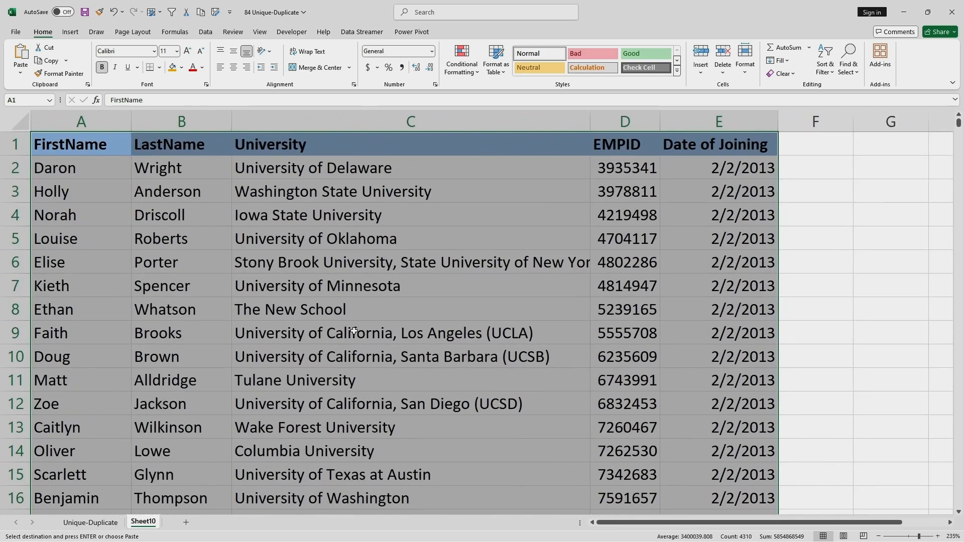
pyautogui.keyDown('ctrl'); pyautogui.scroll(2, 354, 331); pyautogui.keyUp('ctrl')
pyautogui.keyDown('ctrl'); pyautogui.scroll(-2, 354, 330); pyautogui.keyUp('ctrl')
# Turn on filtering for the header row A1:E1 of the copied employee table
pyautogui.click(90, 152)
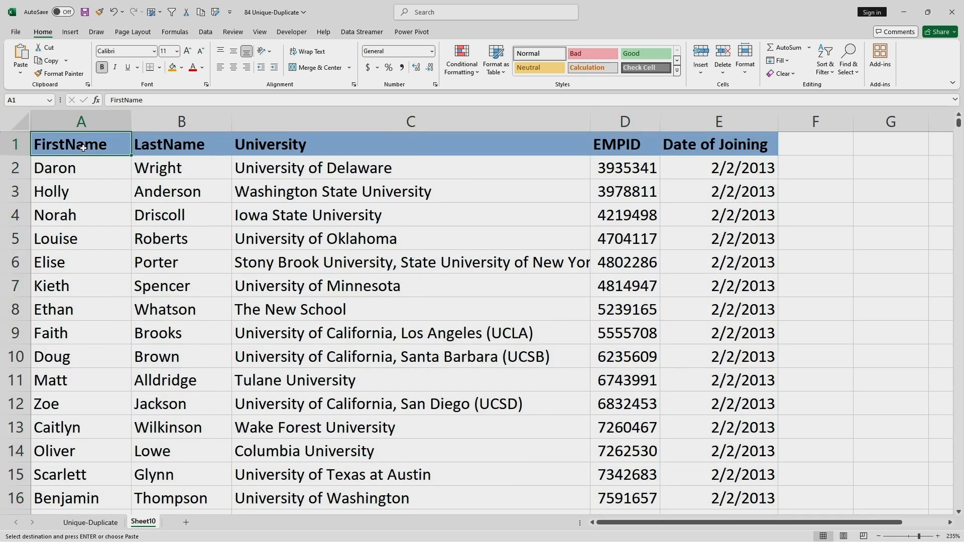
pyautogui.moveTo(83, 148); pyautogui.dragTo(763, 147)
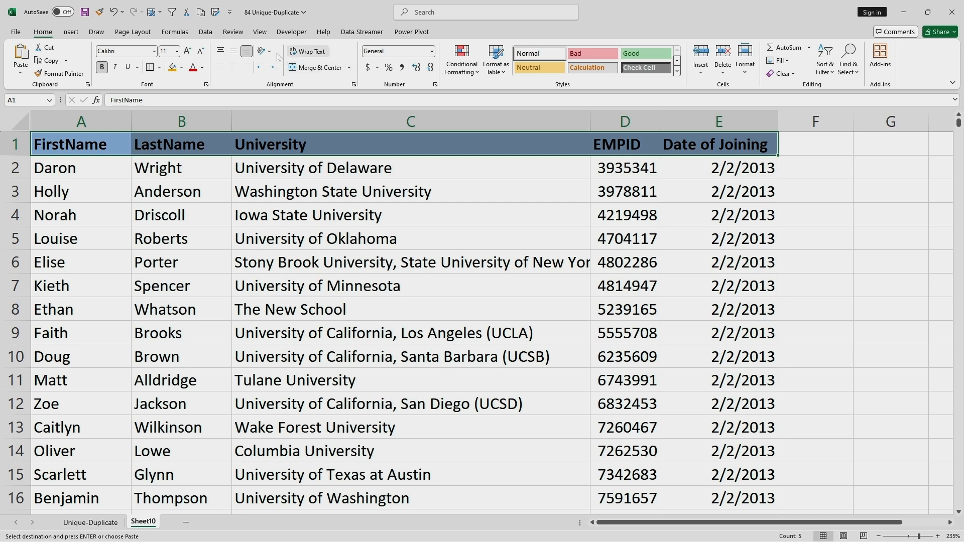
pyautogui.click(207, 32)
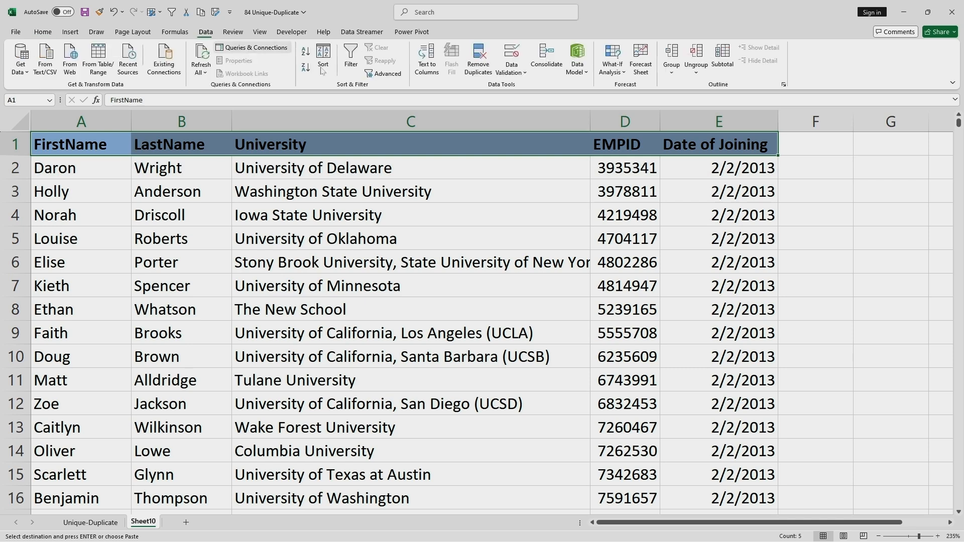
pyautogui.click(350, 59)
# Filter the University column to show only Arizona State University
pyautogui.click(586, 150)
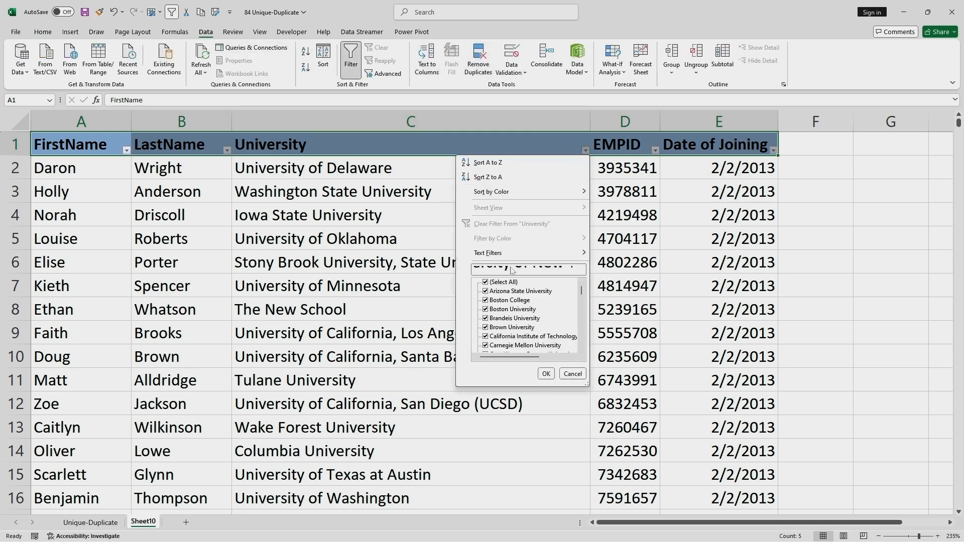
pyautogui.click(503, 282)
pyautogui.click(520, 291)
pyautogui.click(546, 373)
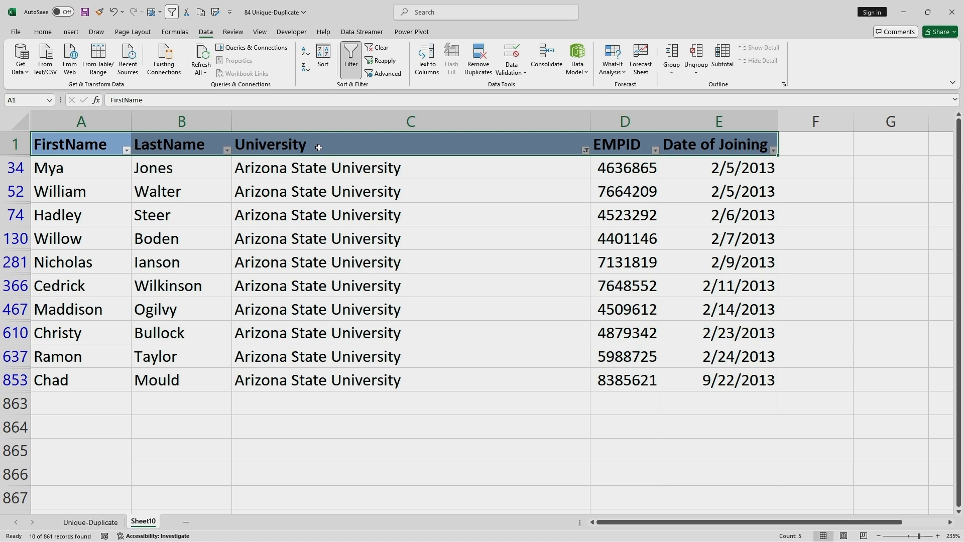
# Copy the University header and the first Arizona State University cell to A1 of a new sheet, and widen column A
pyautogui.moveTo(319, 147); pyautogui.dragTo(319, 168)
pyautogui.hotkey('ctrl', 'c')
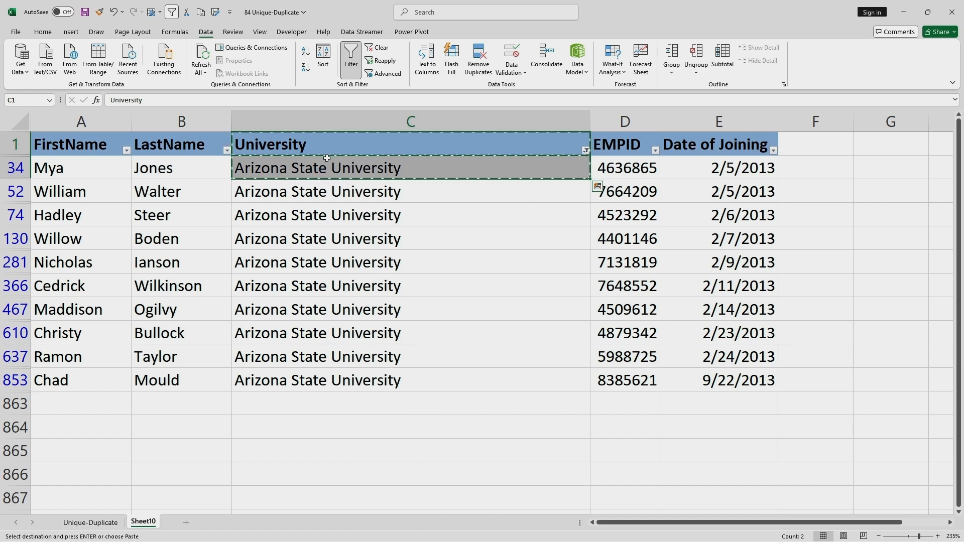
pyautogui.click(186, 522)
pyautogui.hotkey('ctrl', 'v')
pyautogui.scroll(10, 386, 292)
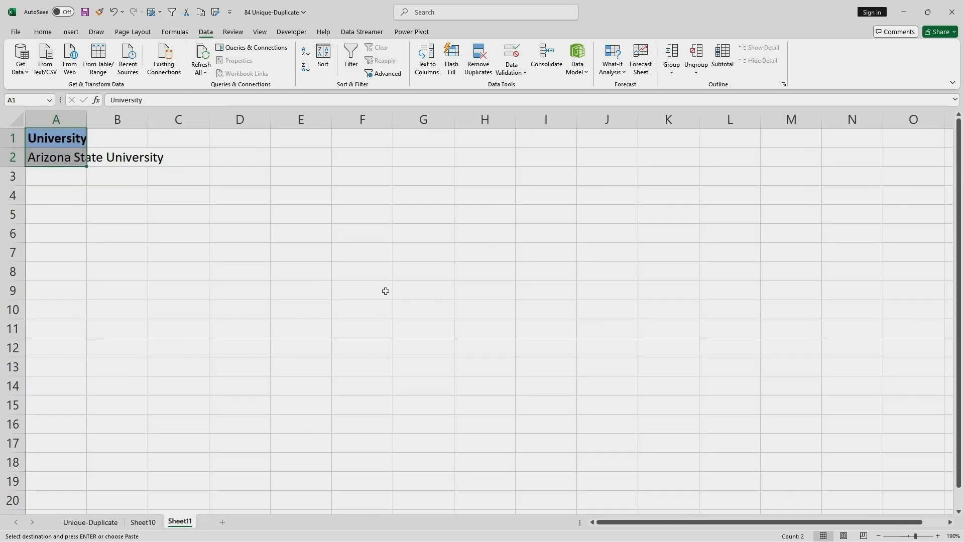
pyautogui.moveTo(111, 124); pyautogui.dragTo(304, 142)
# Change the University filter on Sheet10 to show only Boston College
pyautogui.click(142, 522)
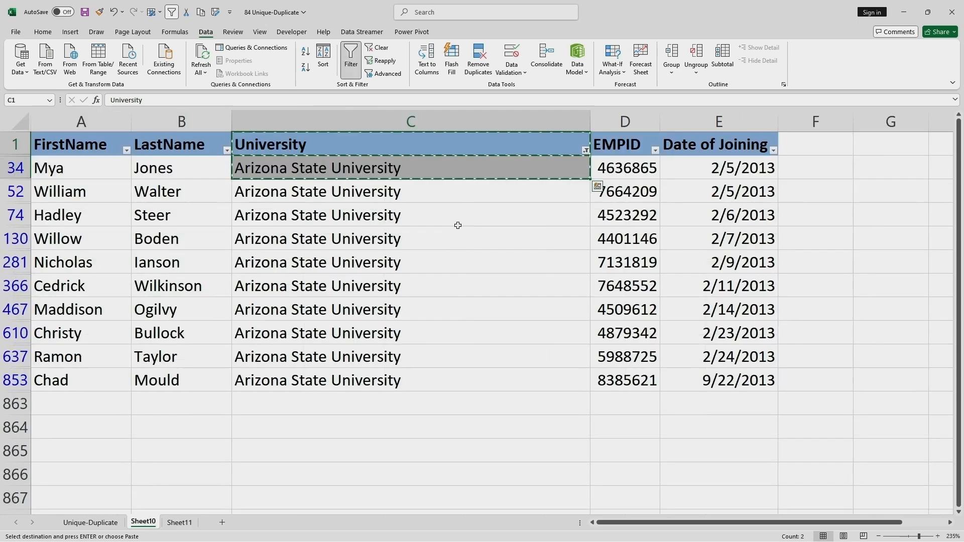
pyautogui.click(585, 150)
pyautogui.click(509, 295)
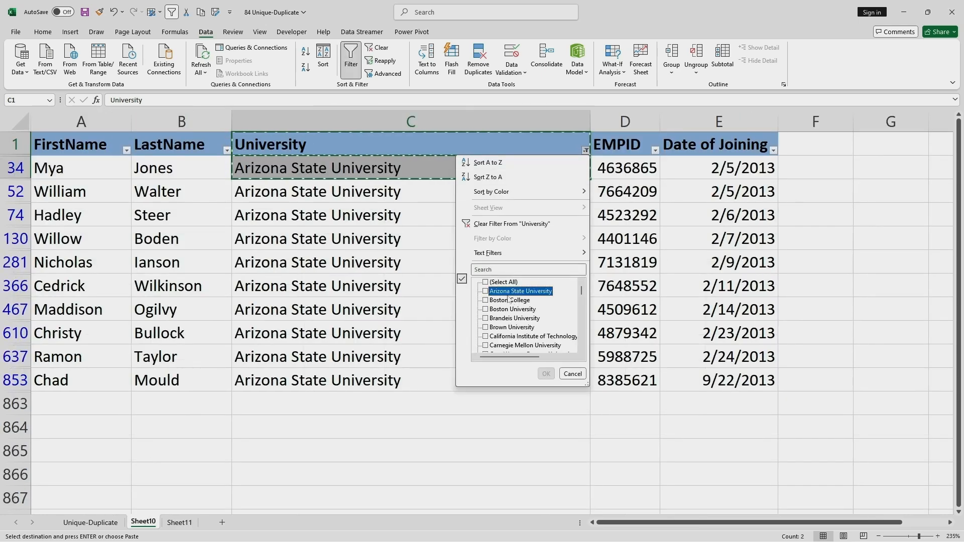
pyautogui.click(509, 302)
pyautogui.click(546, 374)
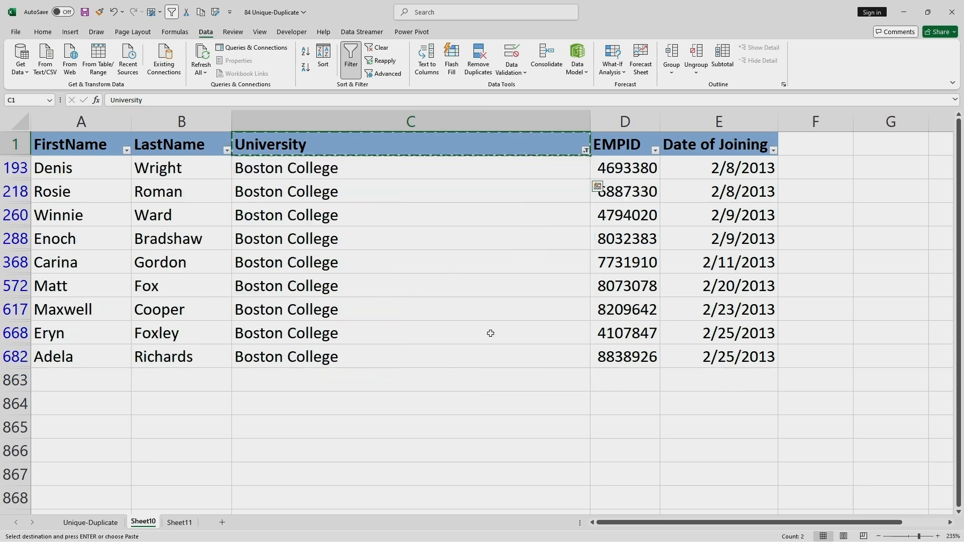
# Copy Boston College from C193 on Sheet10 to A3 on Sheet11
pyautogui.press('Down')
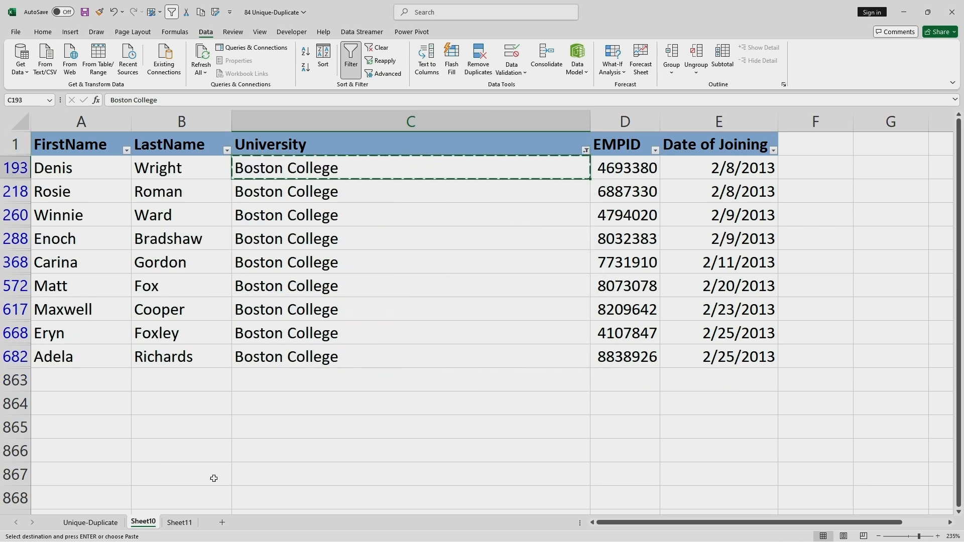
pyautogui.click(179, 523)
pyautogui.click(146, 200)
pyautogui.hotkey('ctrl', 'v')
pyautogui.press('ctrl')
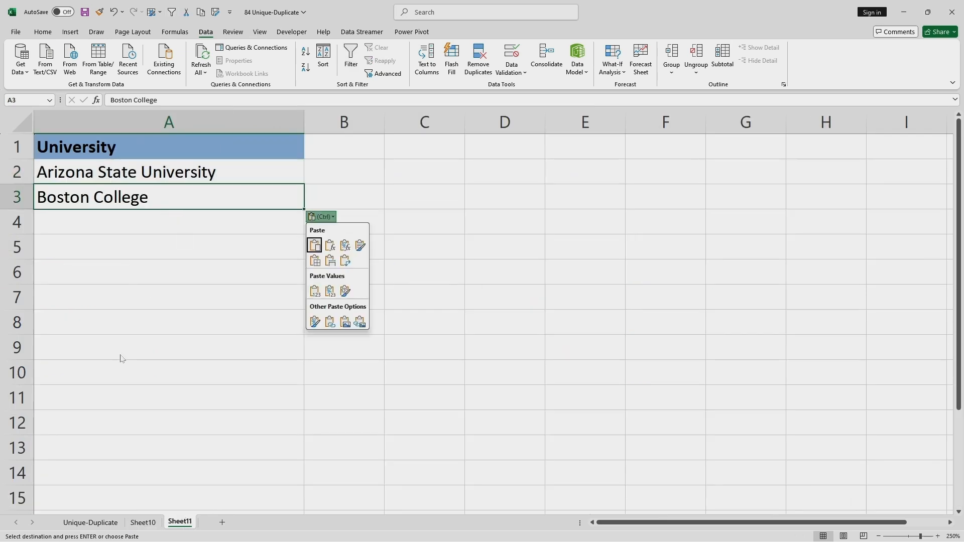
pyautogui.click(146, 523)
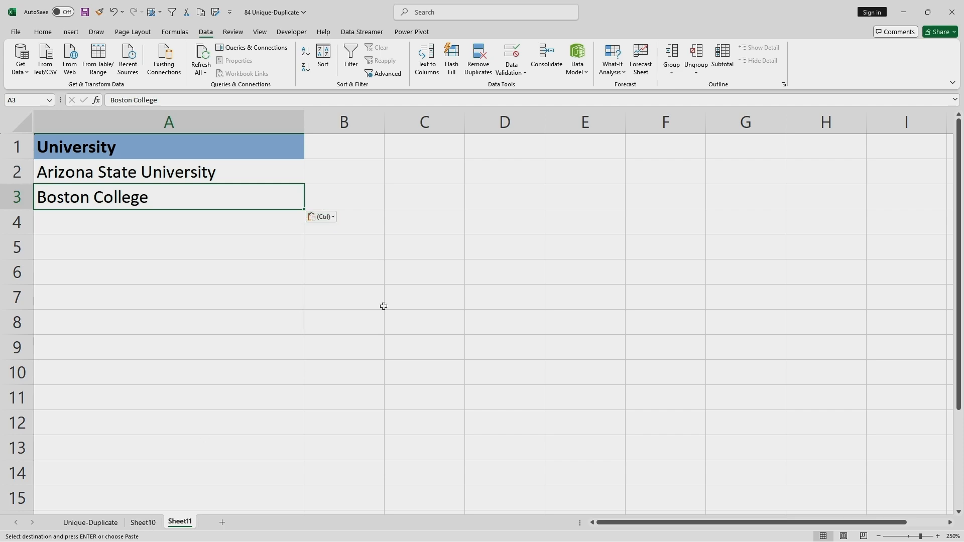
# Change the University filter on Sheet10 to show only Boston University
pyautogui.click(144, 523)
pyautogui.click(586, 151)
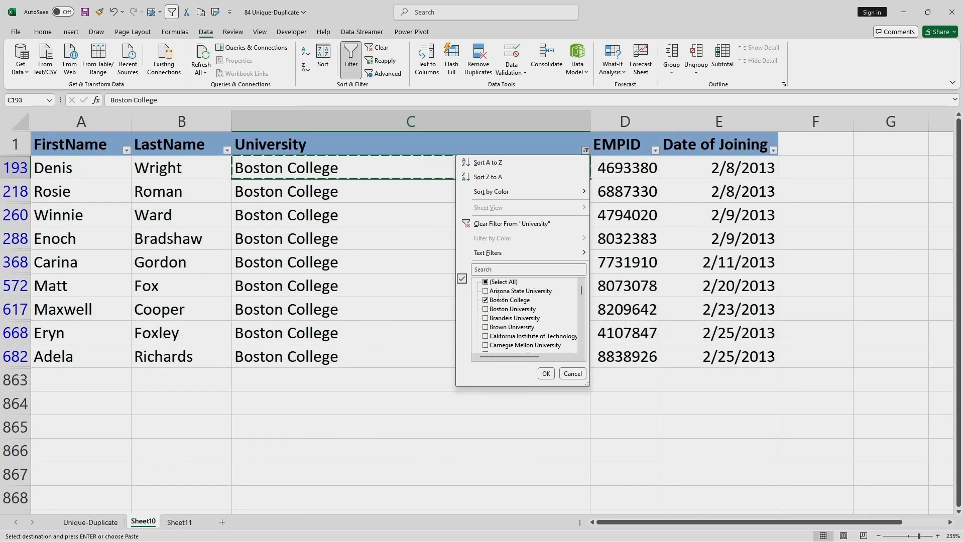
pyautogui.click(505, 300)
pyautogui.click(505, 309)
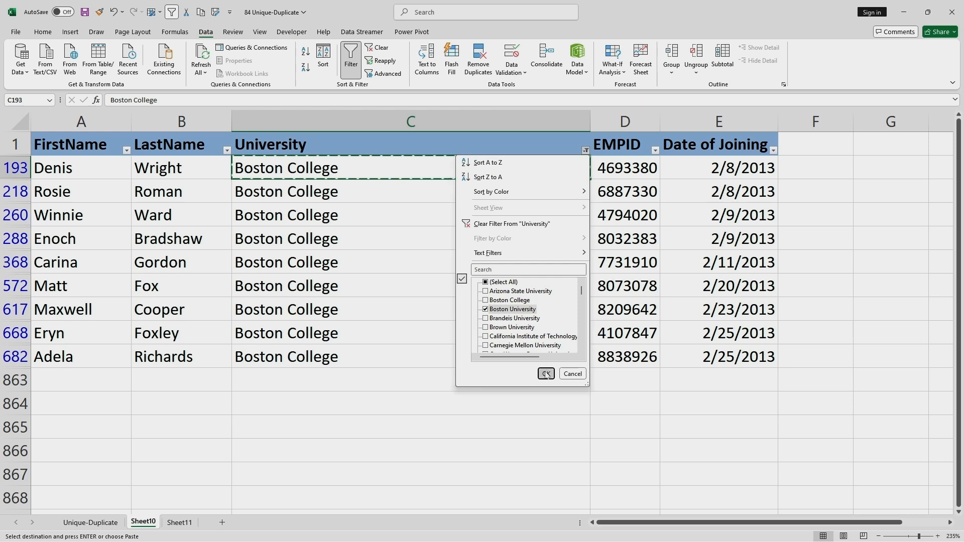
pyautogui.click(546, 373)
# Copy Boston University from C77 on Sheet10 to A4 on Sheet11
pyautogui.click(304, 168)
pyautogui.hotkey('ctrl', 'c')
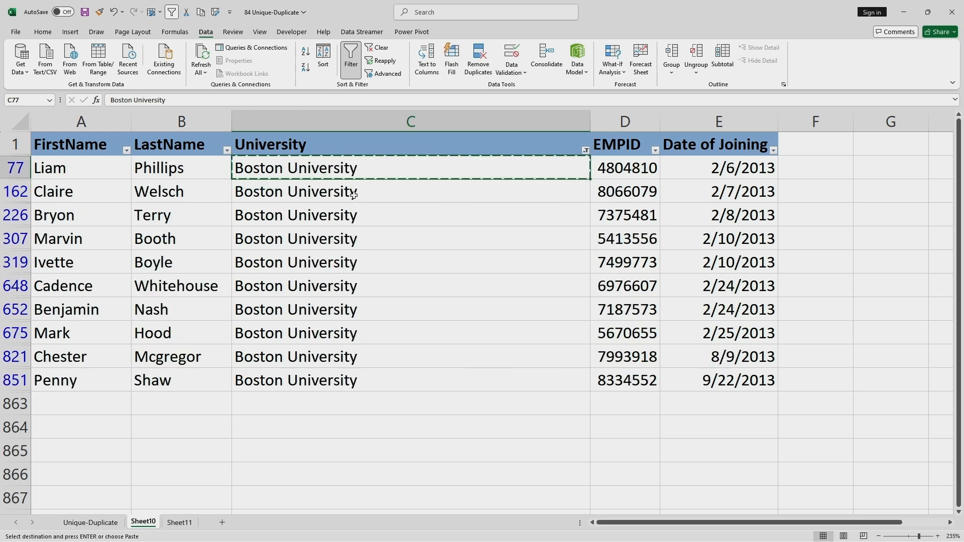
pyautogui.click(179, 522)
pyautogui.click(106, 231)
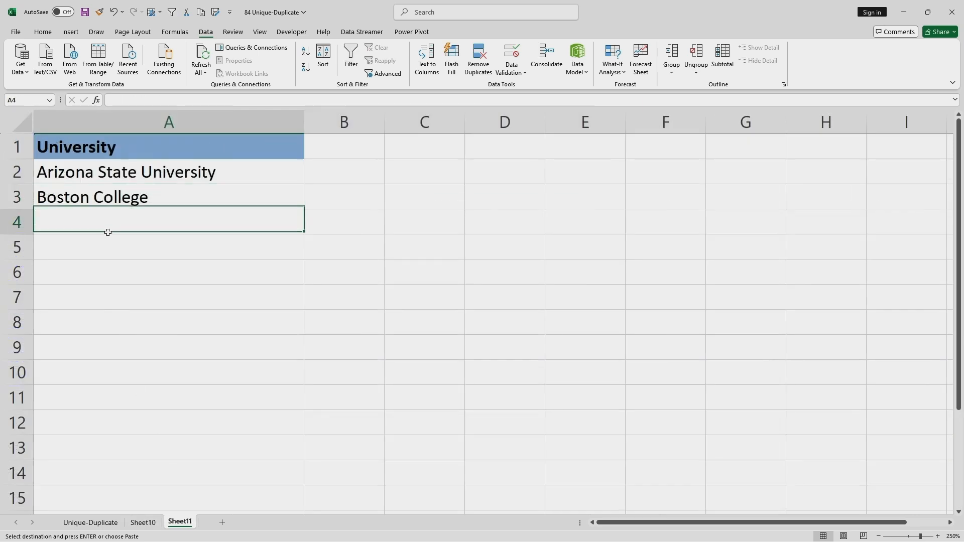
pyautogui.hotkey('ctrl', 'v')
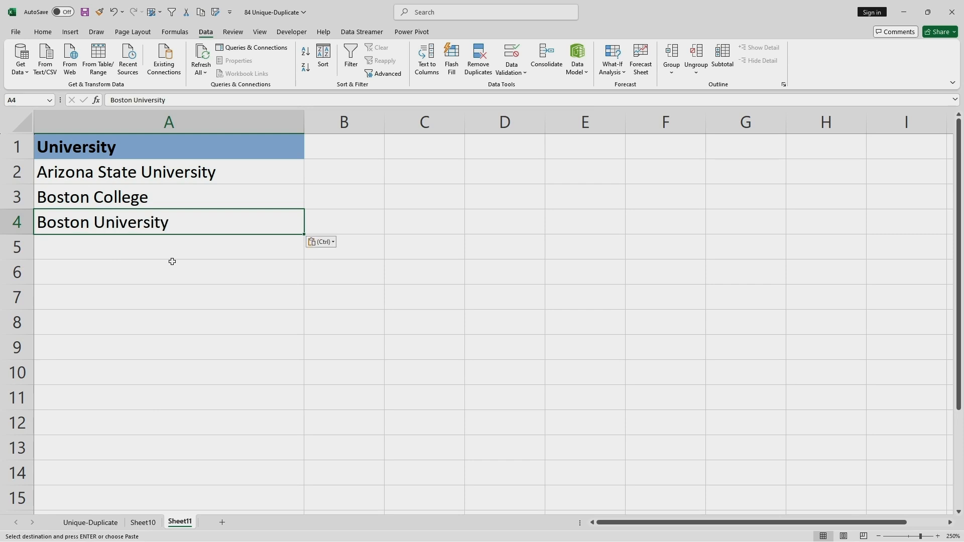
# Change the University filter on Sheet10 to show only Brandeis University
pyautogui.click(143, 523)
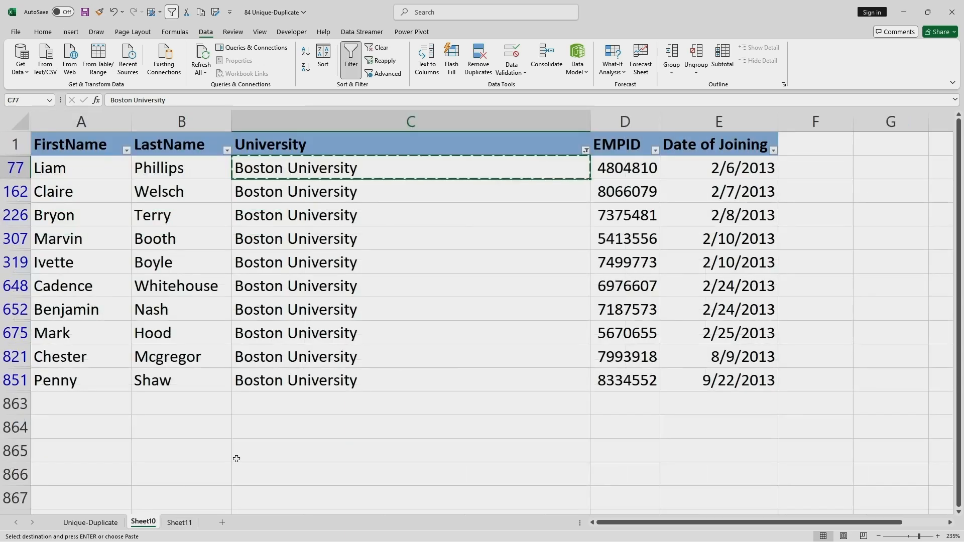
pyautogui.click(586, 152)
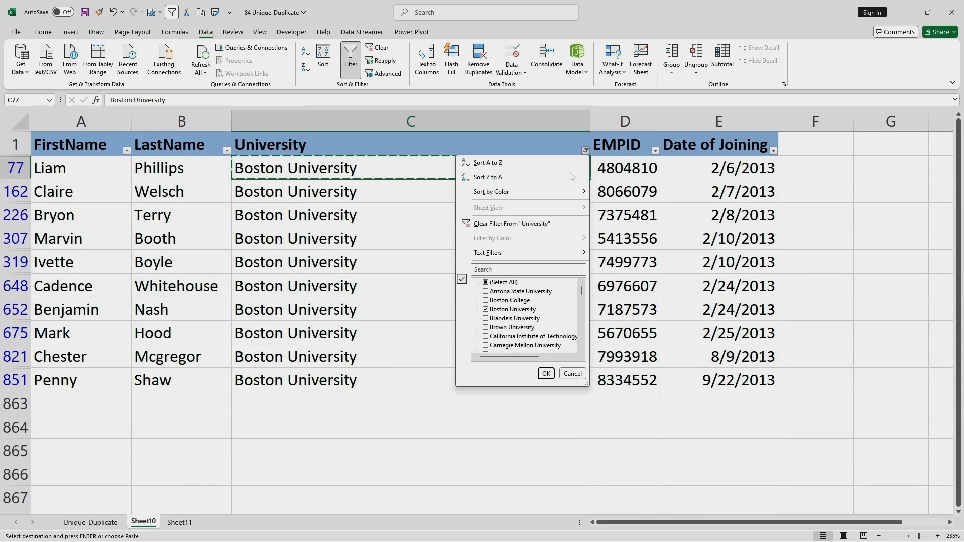
pyautogui.click(512, 309)
pyautogui.click(512, 317)
pyautogui.click(546, 374)
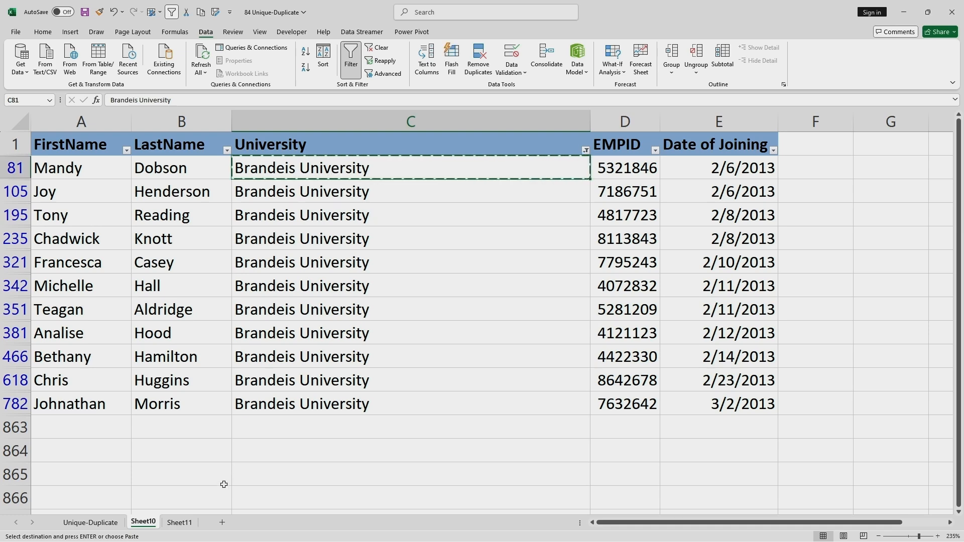
# Copy Brandeis University from C81 on Sheet10 to A5 on Sheet11
pyautogui.click(179, 523)
pyautogui.click(182, 249)
pyautogui.hotkey('ctrl', 'v')
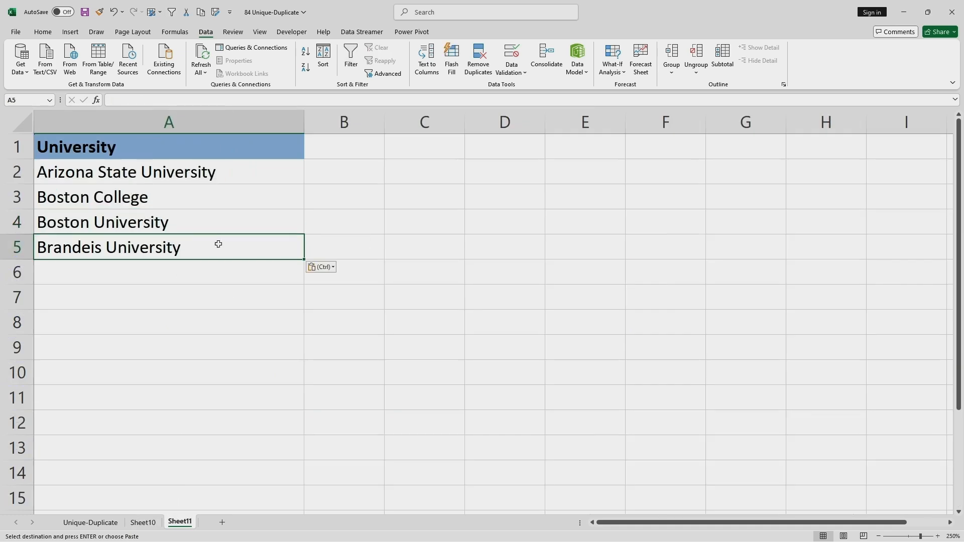
pyautogui.press('ctrl')
pyautogui.press('Escape')
# Show all universities again on Sheet10 and turn off filtering for the table
pyautogui.click(143, 523)
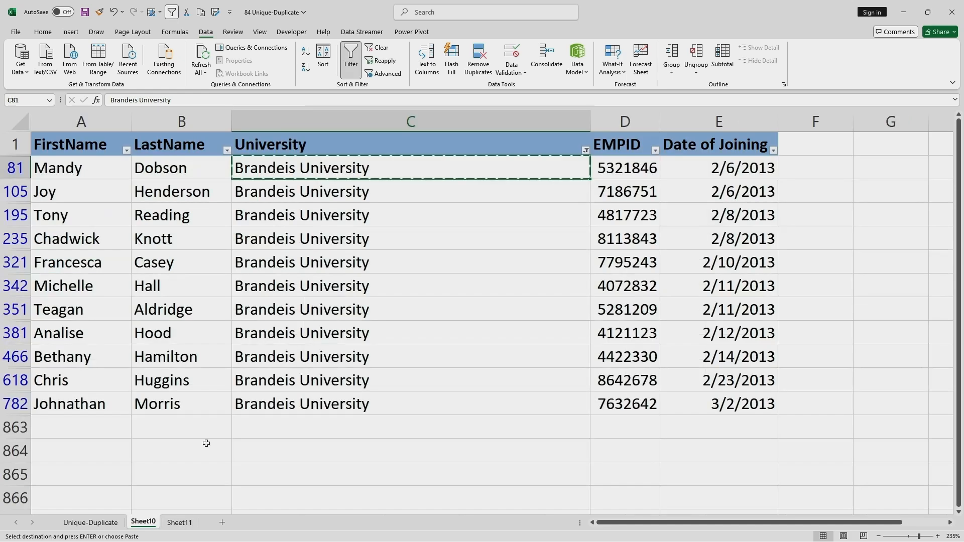
pyautogui.click(585, 150)
pyautogui.click(502, 282)
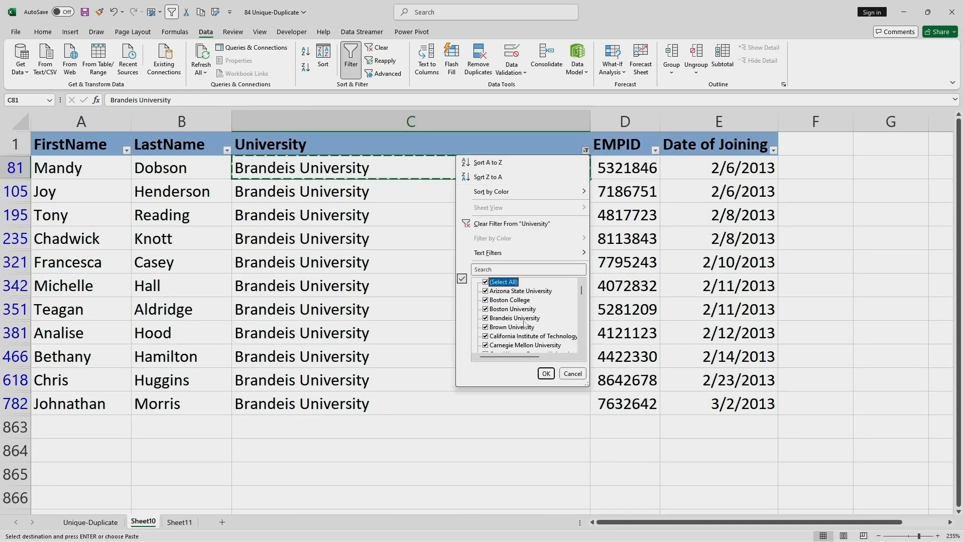
pyautogui.click(546, 374)
pyautogui.click(444, 253)
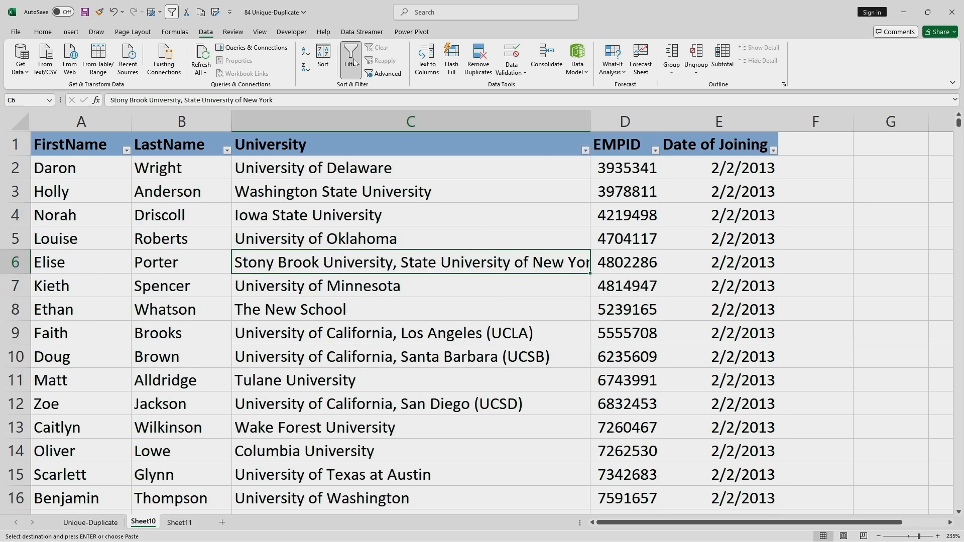
pyautogui.click(352, 57)
# Select all University entries on Sheet10 from C2 down to C862 to review the length of the column
pyautogui.click(424, 192)
pyautogui.click(396, 169)
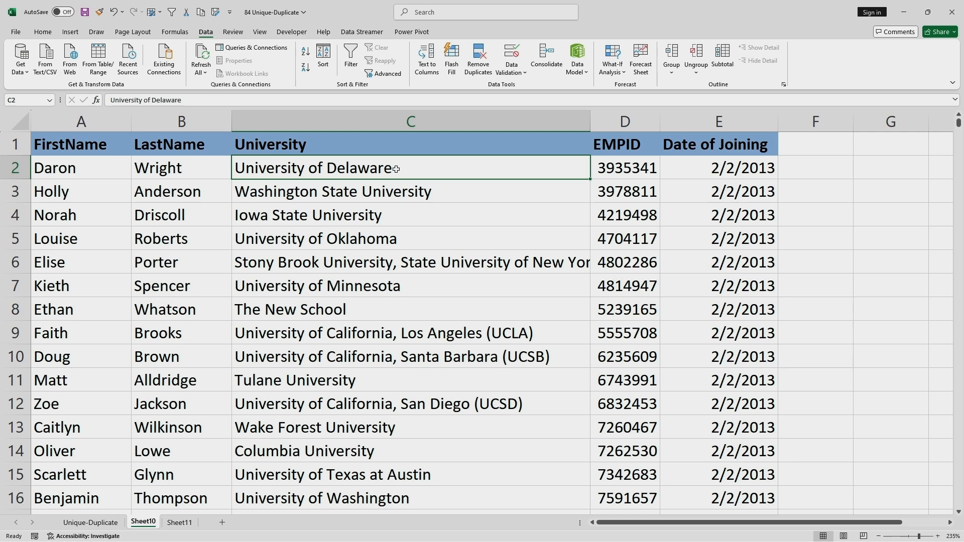
pyautogui.hotkey('ctrl', 'shift', 'Down')
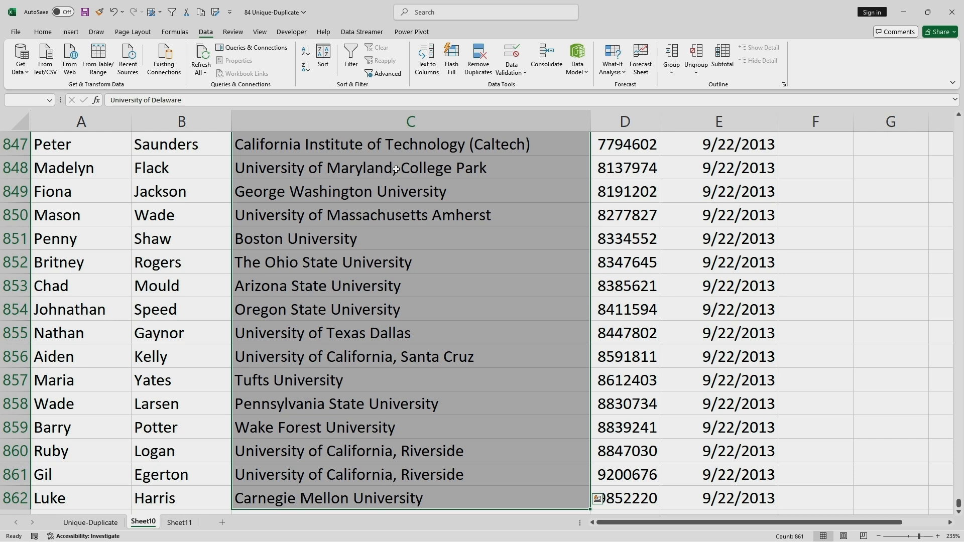
pyautogui.scroll(11, 407, 194)
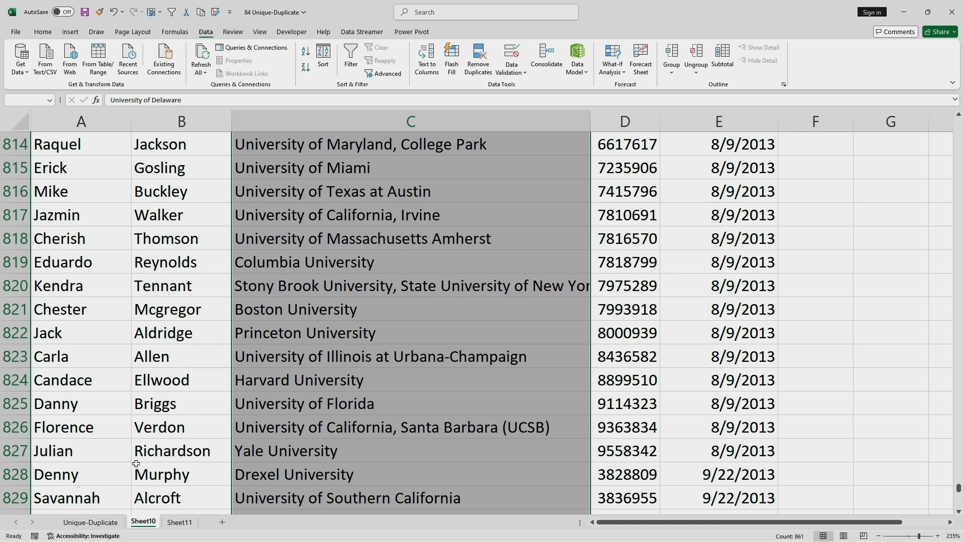
# Widen the empty column F beside Date of Joining on the Unique-Duplicate sheet to more than twice its width
pyautogui.click(90, 522)
pyautogui.scroll(20, 469, 264)
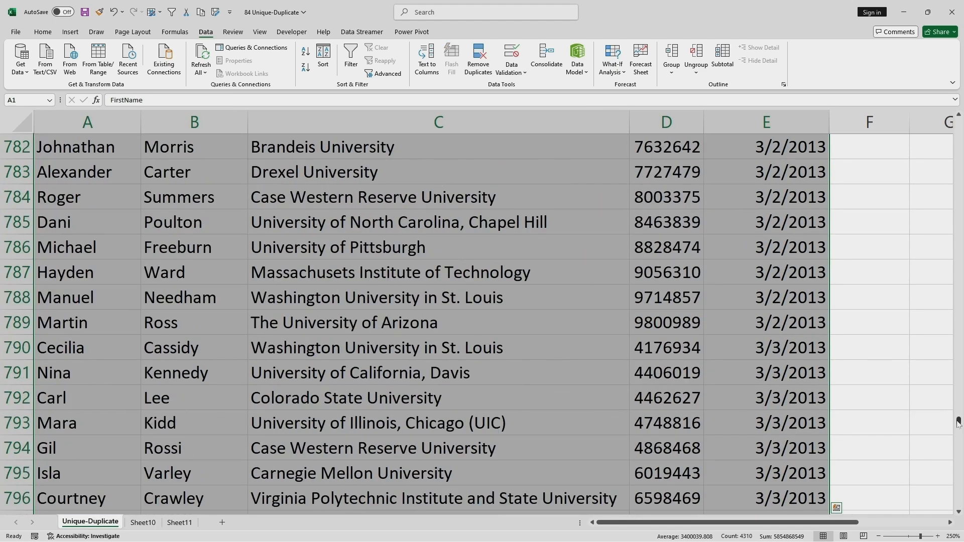
pyautogui.moveTo(959, 424); pyautogui.dragTo(927, 116)
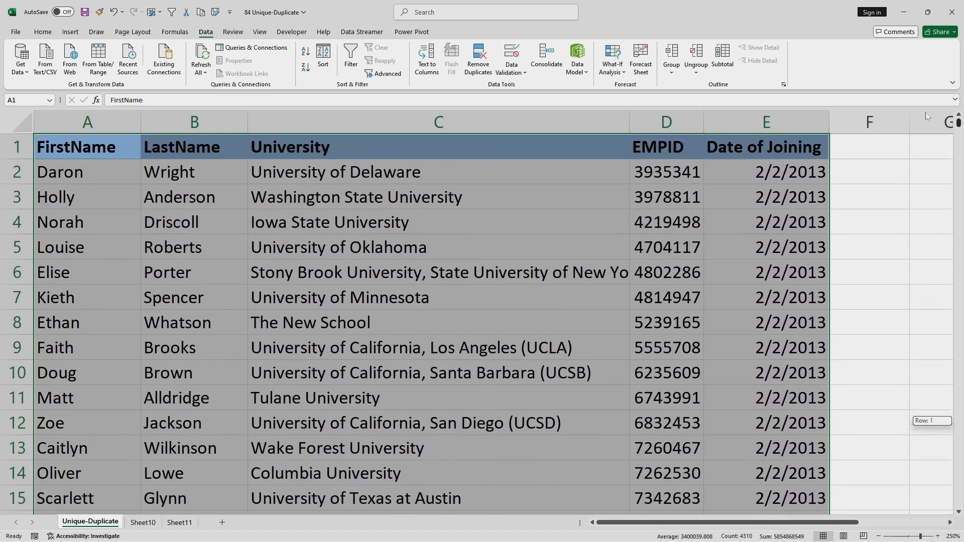
pyautogui.click(872, 171)
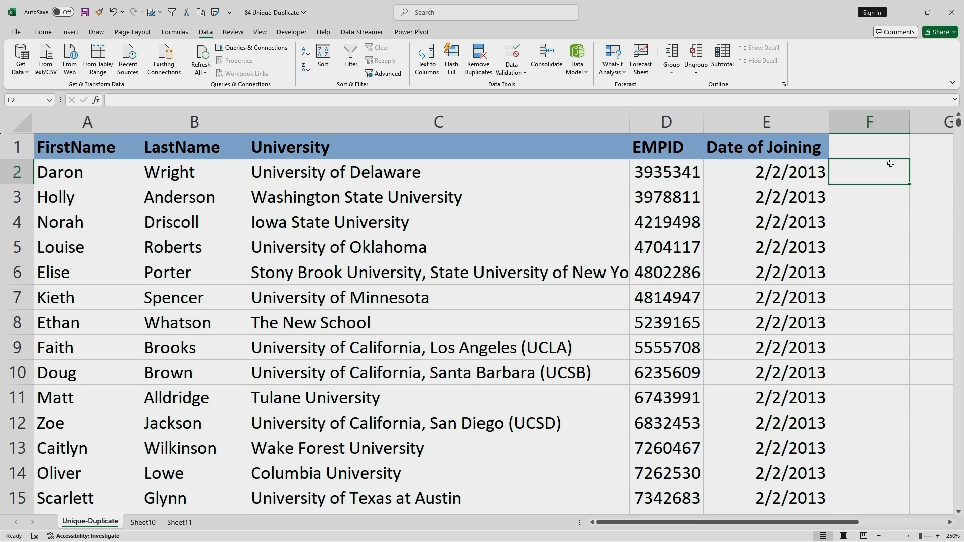
pyautogui.moveTo(911, 124); pyautogui.dragTo(940, 124)
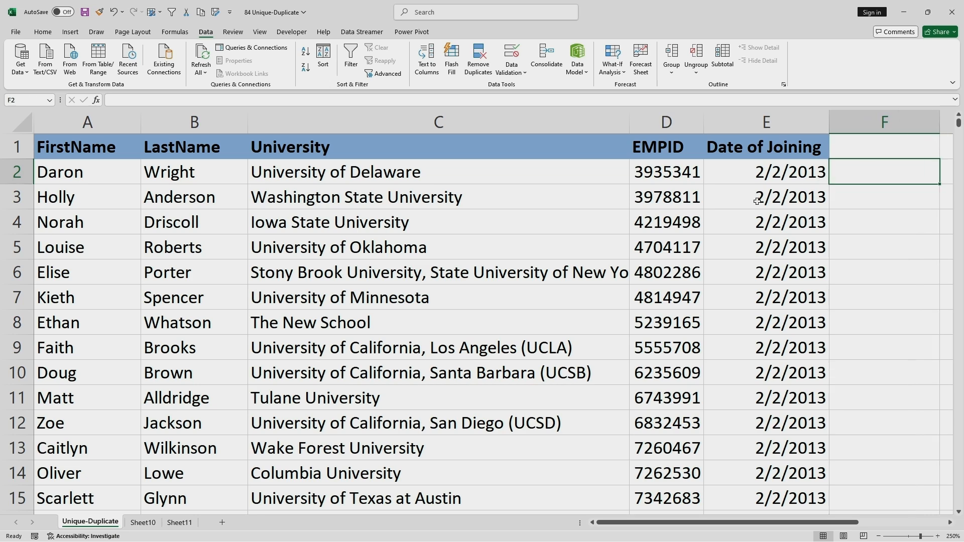
pyautogui.scroll(-2, 755, 202)
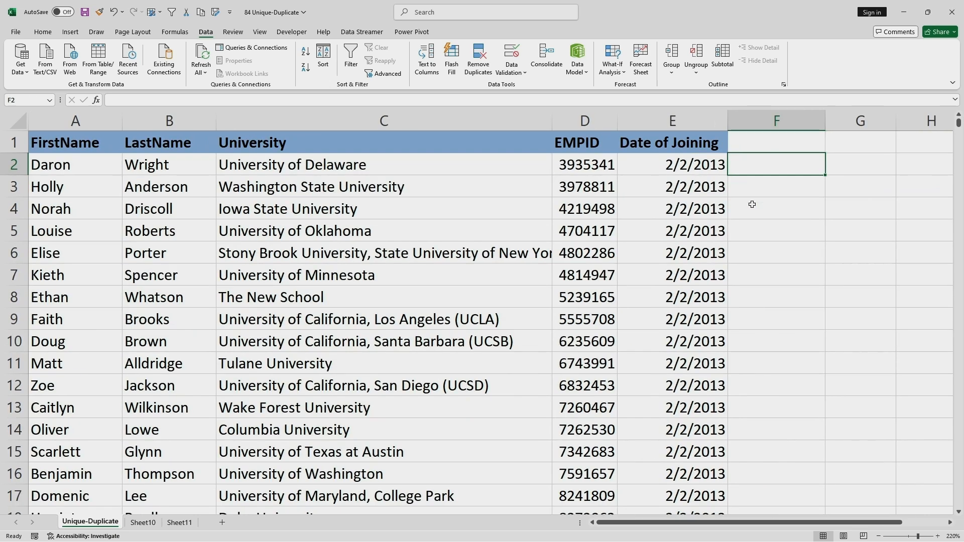
pyautogui.scroll(-2, 751, 204)
pyautogui.scroll(2, 752, 205)
pyautogui.click(832, 121)
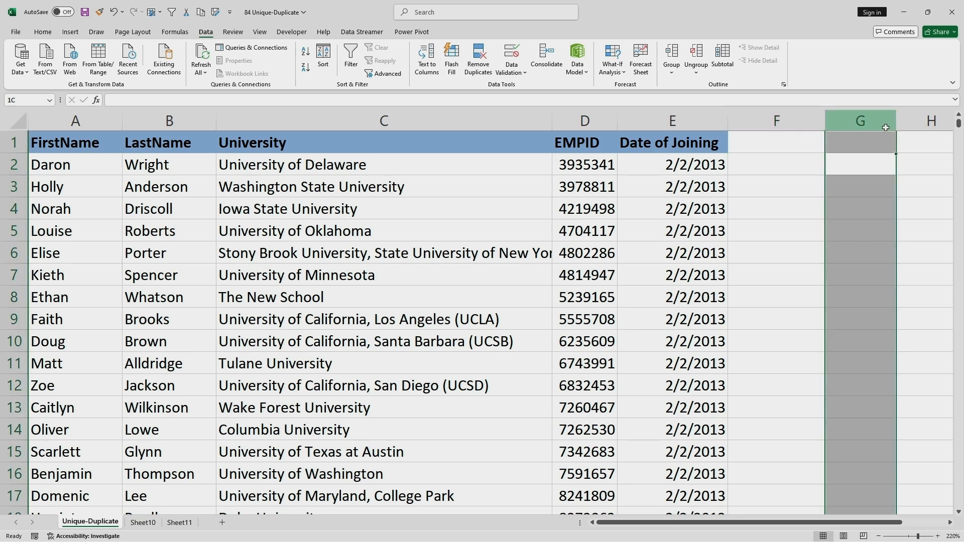
pyautogui.press('Left')
pyautogui.moveTo(824, 121); pyautogui.dragTo(952, 143)
pyautogui.scroll(-1, 941, 142)
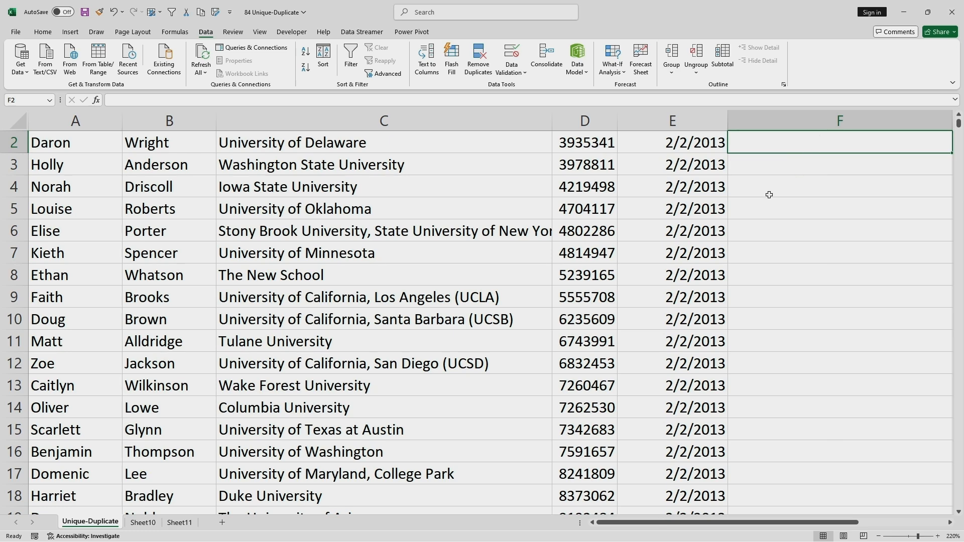
# Enter the heading "List of Universities" in F1 and fill the cell with orange
pyautogui.scroll(1, 768, 194)
pyautogui.click(760, 141)
pyautogui.press('F2')
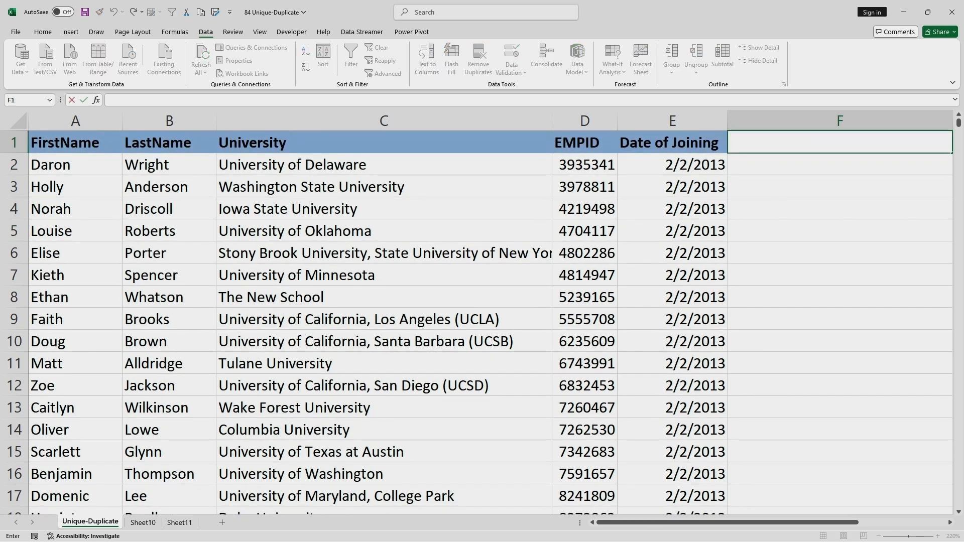
pyautogui.write('List of Univ')
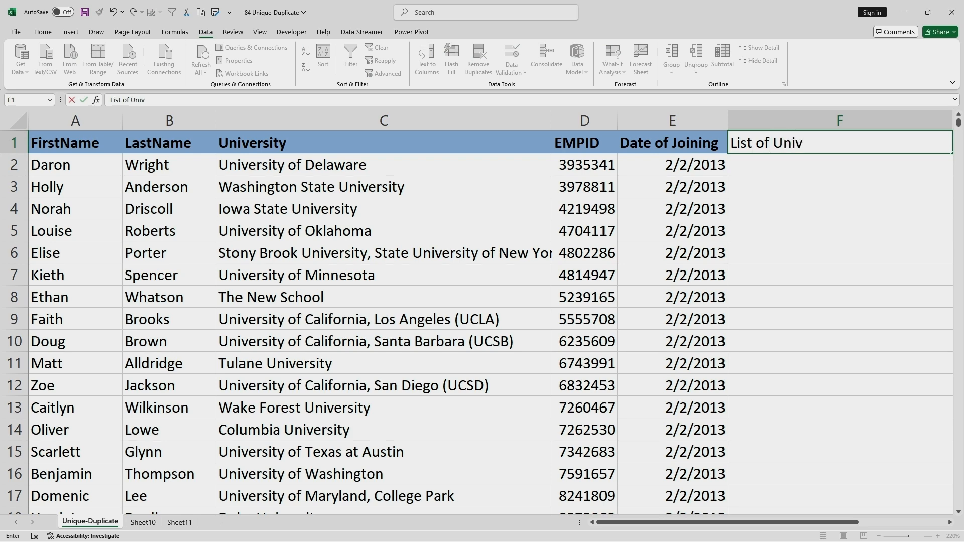
pyautogui.write('ersities')
pyautogui.press('Return')
pyautogui.press('Up')
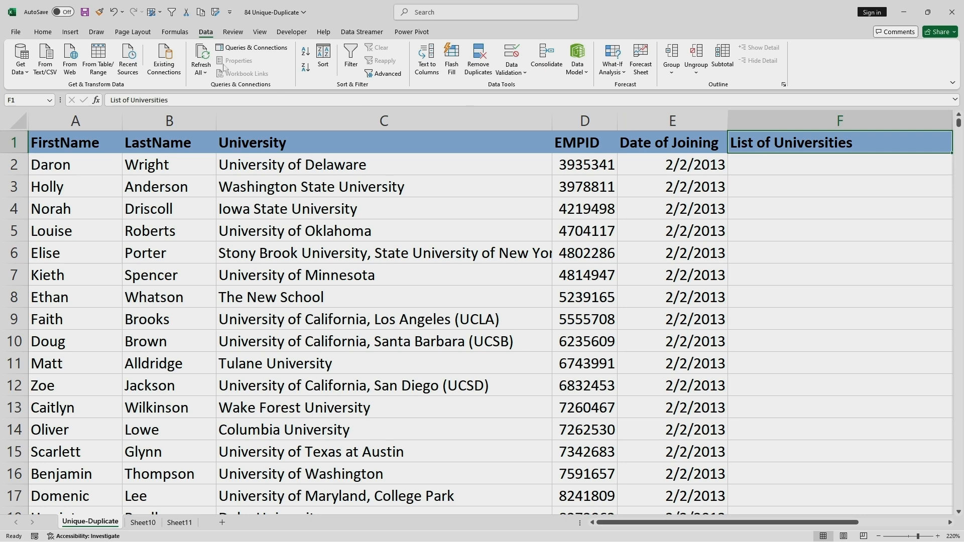
pyautogui.click(44, 32)
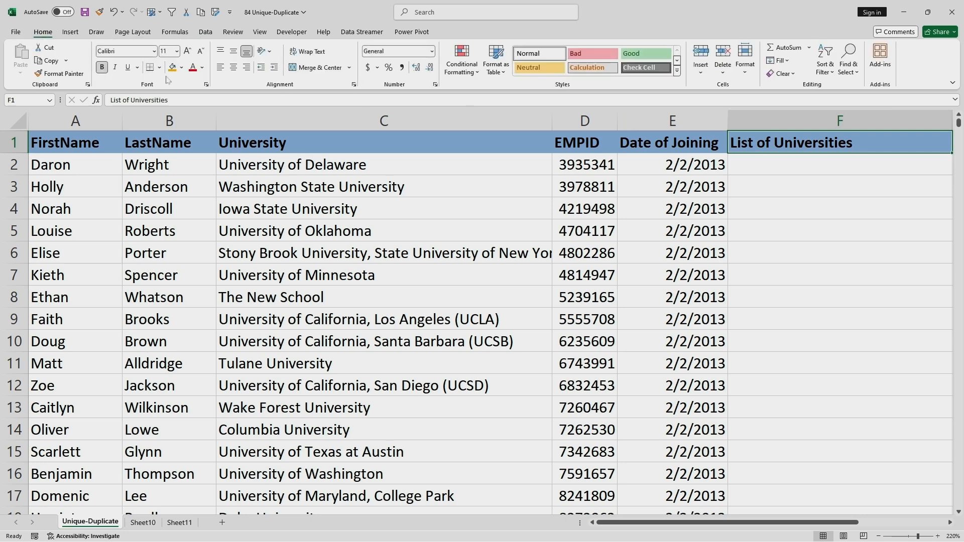
pyautogui.click(173, 67)
# Enter the formula =UNIQUE(C2:C862) in F2 to list each university once under the new heading
pyautogui.click(764, 167)
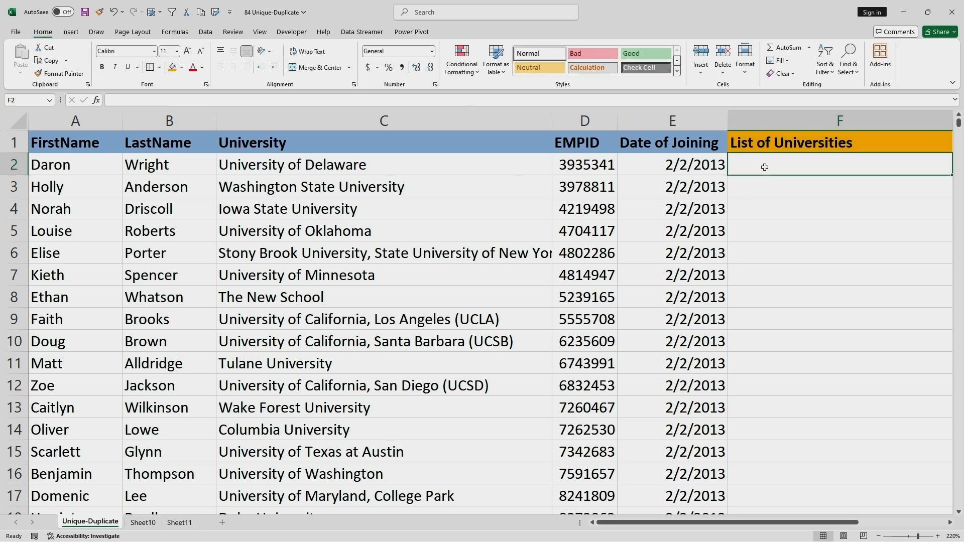
pyautogui.press('F2')
pyautogui.write('=')
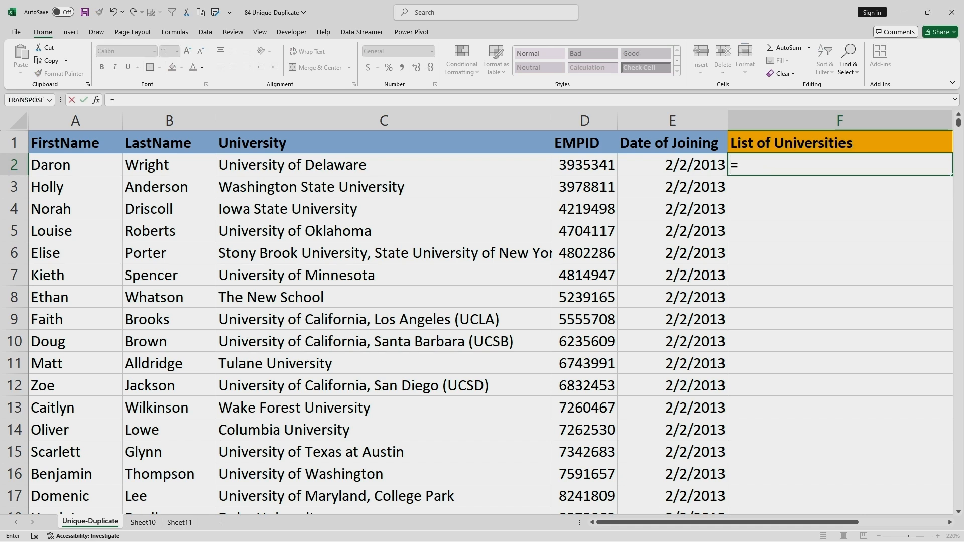
pyautogui.write('Uni')
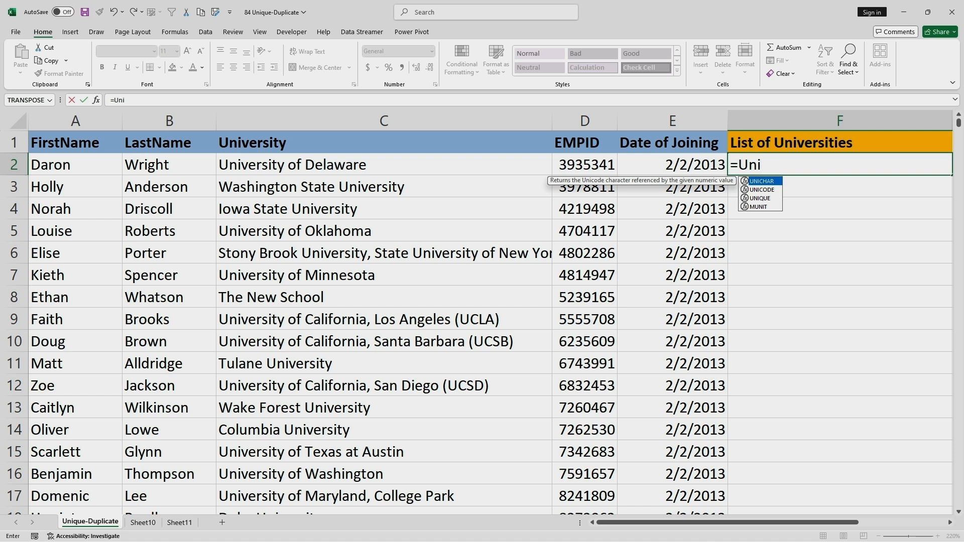
pyautogui.write('que')
pyautogui.press('Tab')
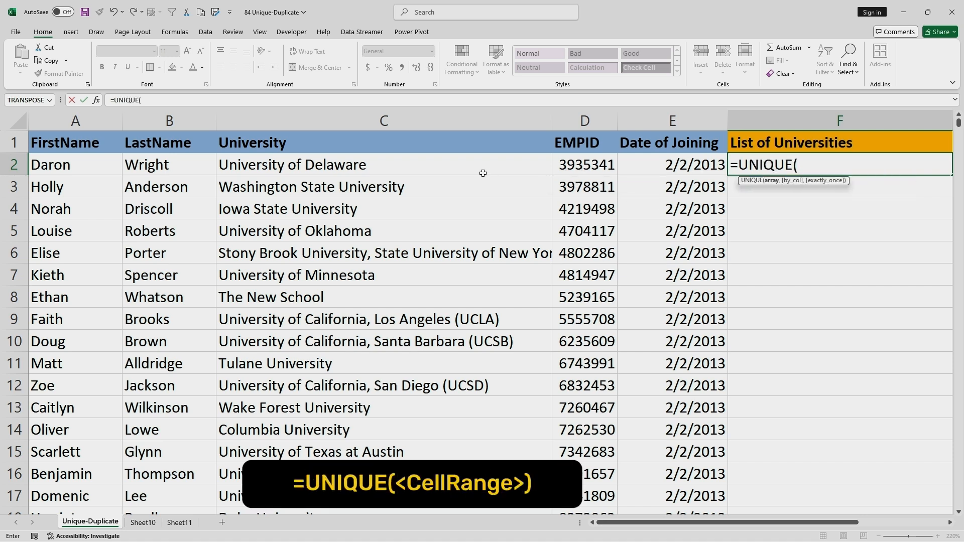
pyautogui.click(403, 162)
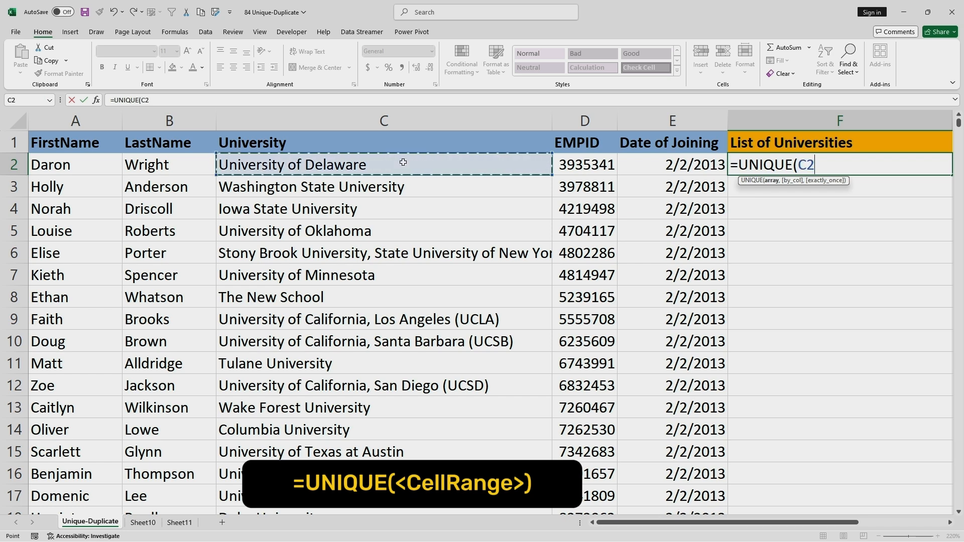
pyautogui.write(':C3')
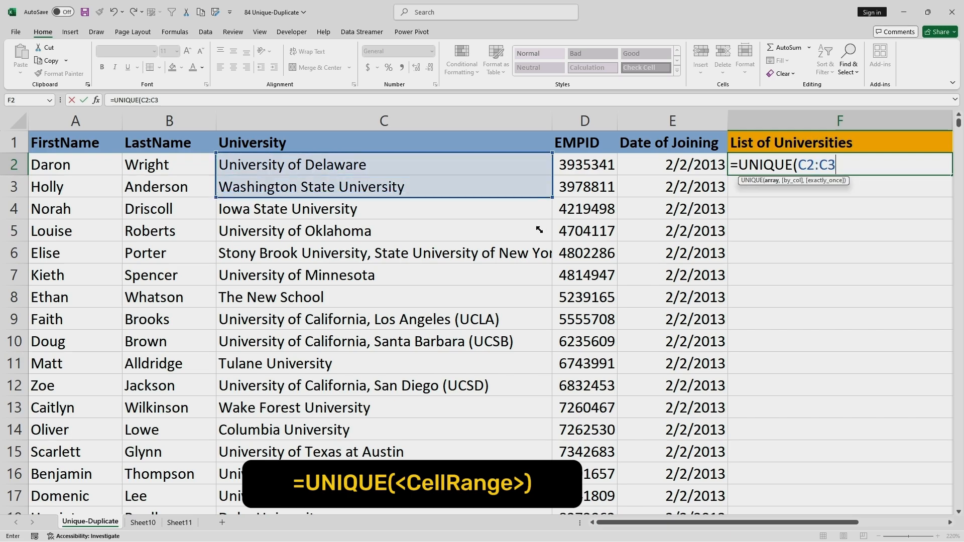
pyautogui.moveTo(539, 230); pyautogui.dragTo(551, 428)
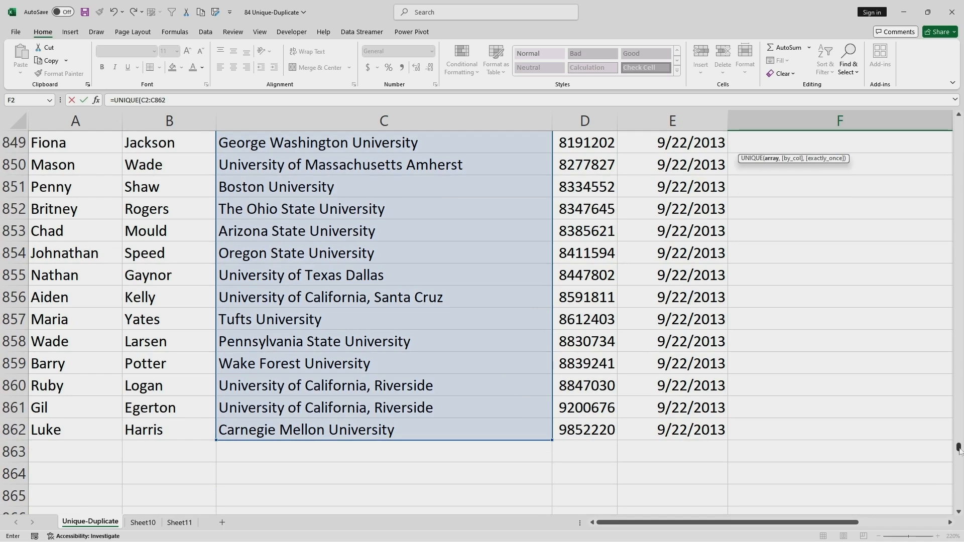
pyautogui.moveTo(958, 447); pyautogui.dragTo(958, 123)
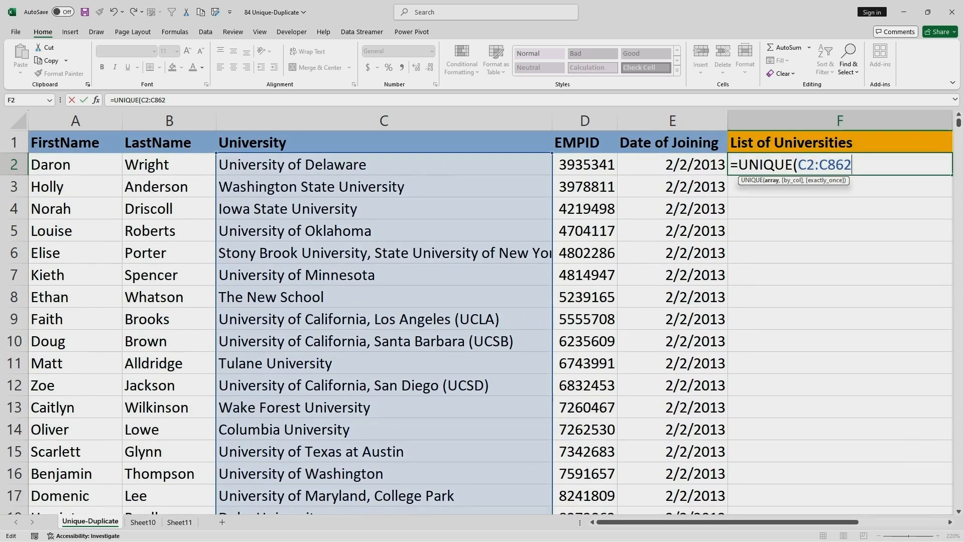
pyautogui.write(')')
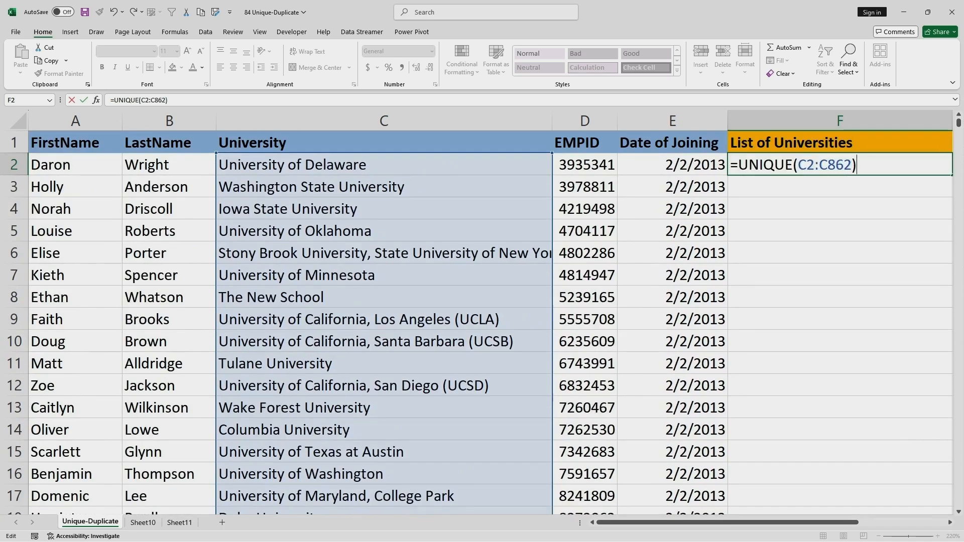
pyautogui.press('Return')
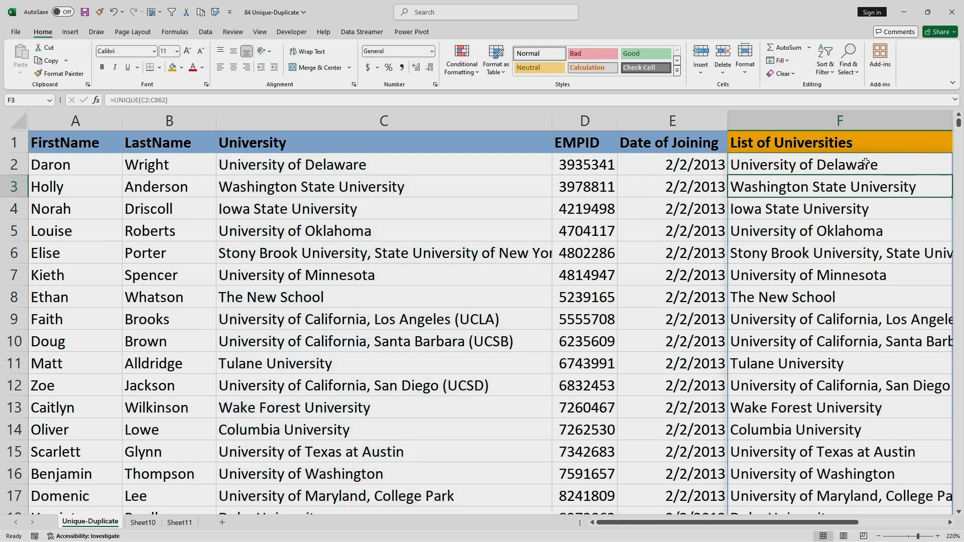
# Review the unique list in column F from F2 down to its last entry
pyautogui.click(823, 161)
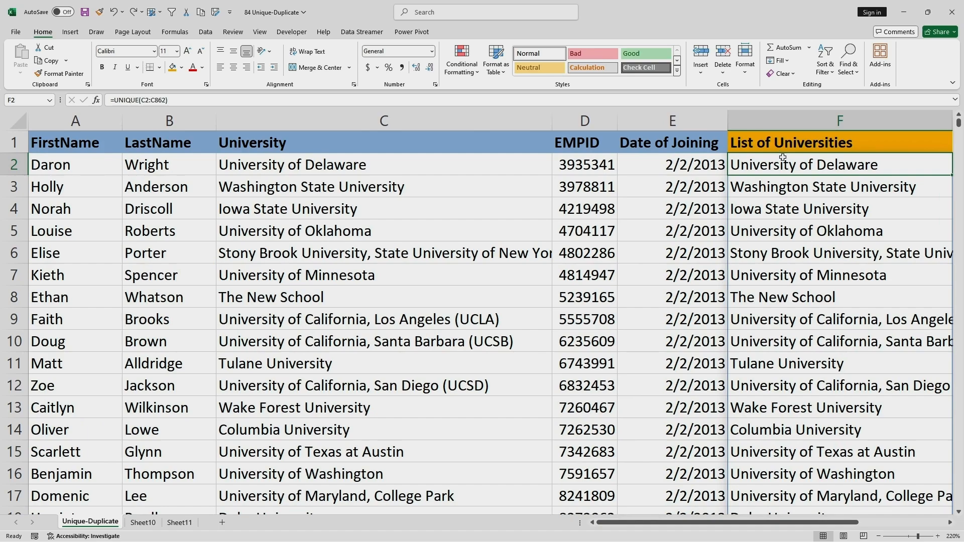
pyautogui.scroll(-20, 797, 200)
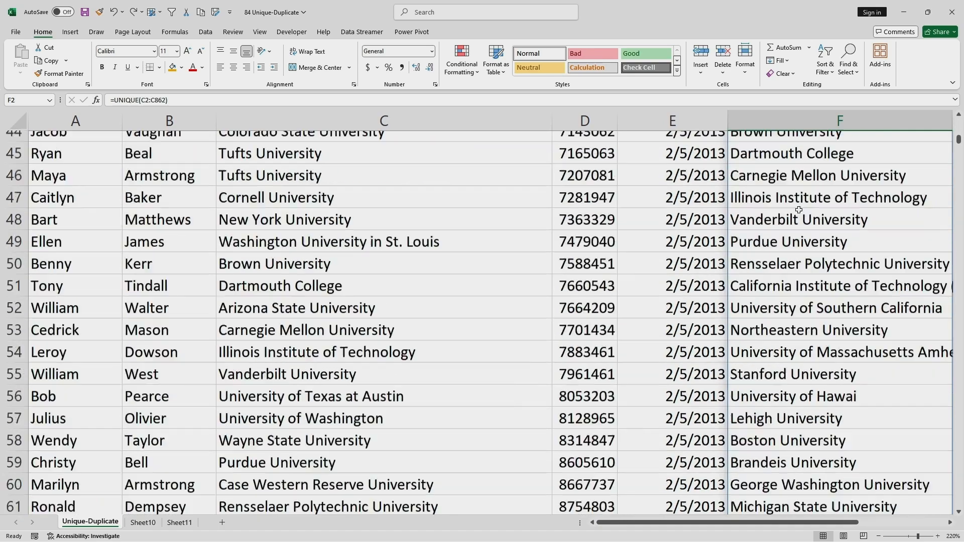
pyautogui.scroll(6, 798, 212)
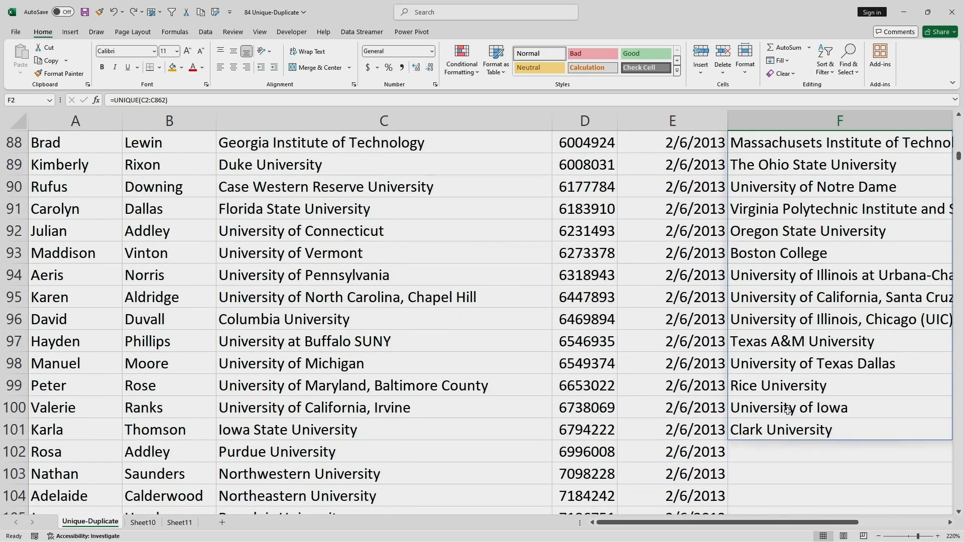
pyautogui.click(780, 430)
pyautogui.scroll(16, 798, 351)
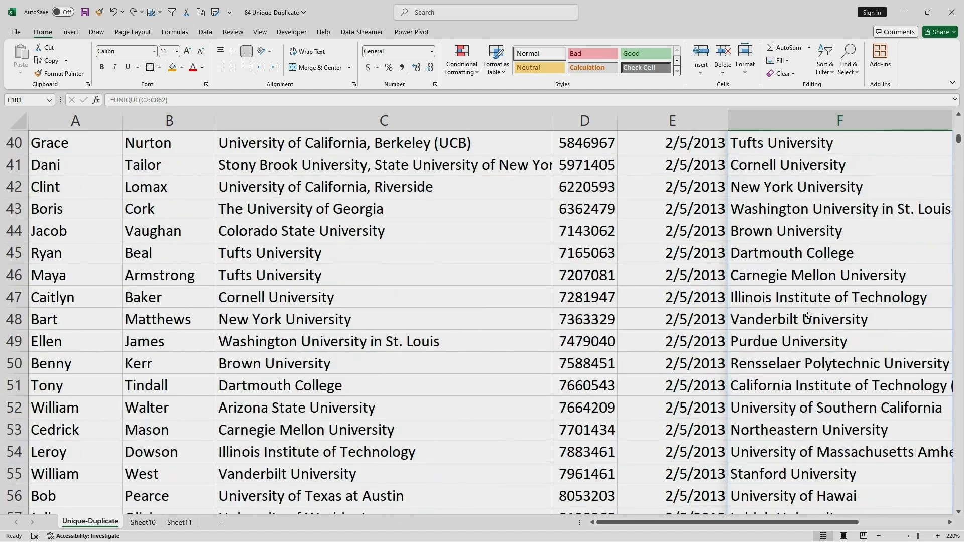
pyautogui.scroll(13, 808, 317)
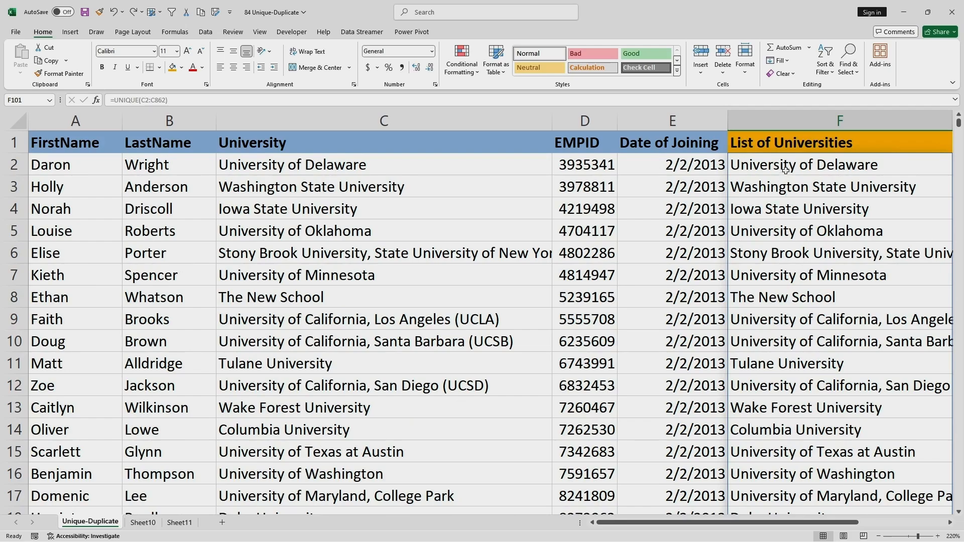
# Copy the List of Universities with its heading, F1:F101, and paste it into A1 of a new sheet
pyautogui.moveTo(776, 144); pyautogui.dragTo(830, 208)
pyautogui.hotkey('ctrl', 'c')
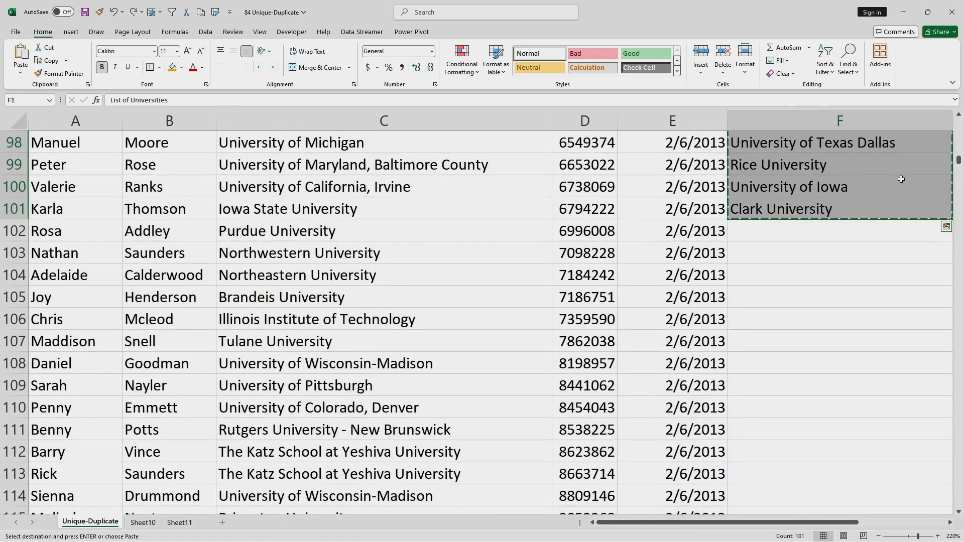
pyautogui.click(259, 522)
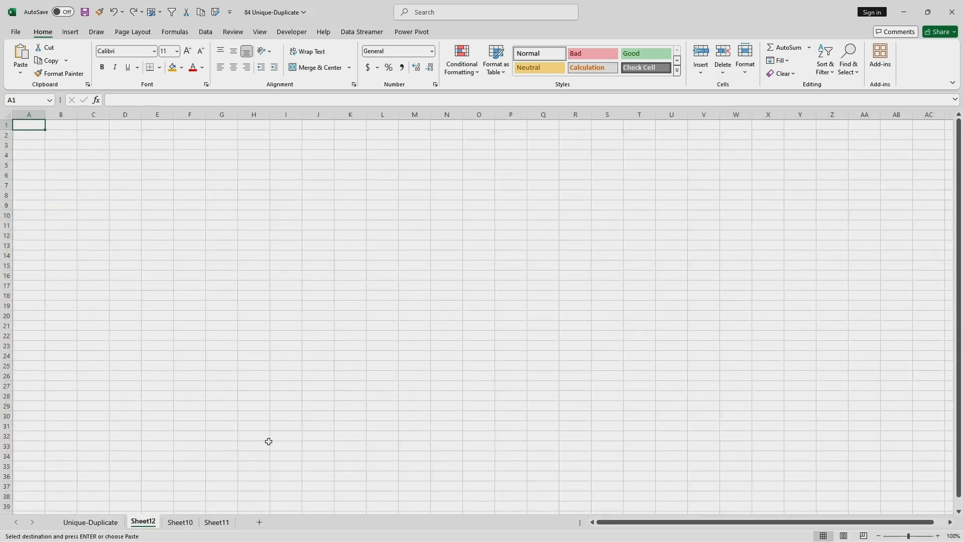
pyautogui.hotkey('ctrl', 'v')
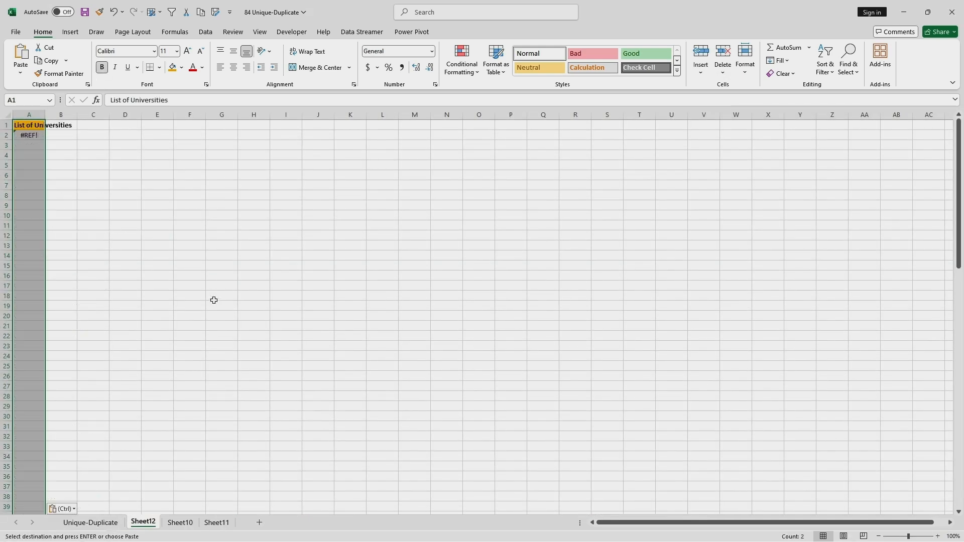
# Paste the copied university list over column A as values only and enlarge the sheet view to 175%
pyautogui.click(62, 508)
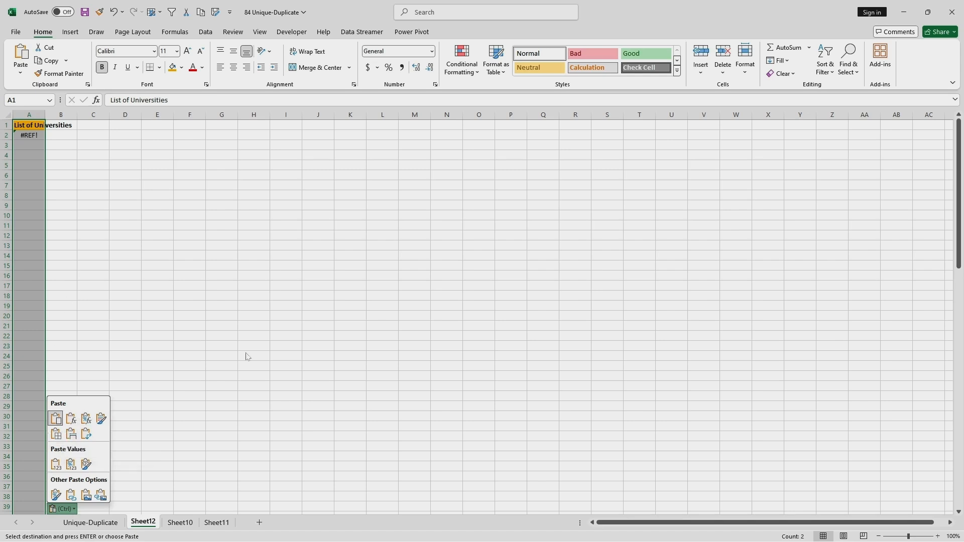
pyautogui.click(30, 135)
pyautogui.rightClick(30, 135)
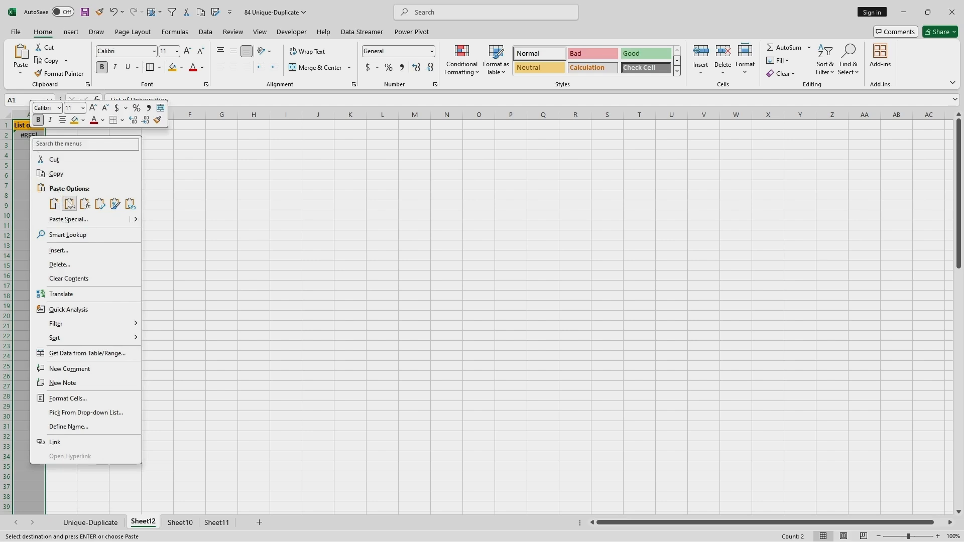
pyautogui.click(70, 203)
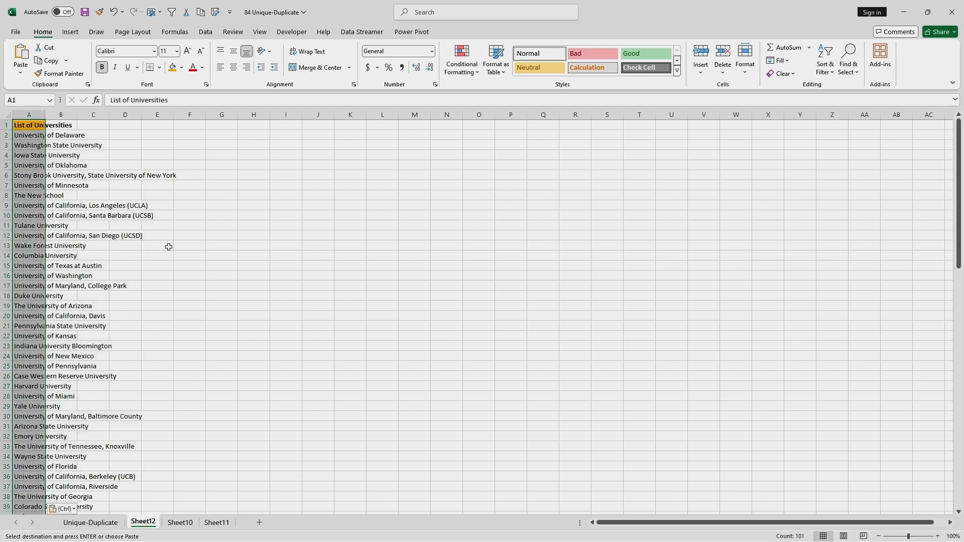
pyautogui.scroll(5, 150, 256)
pyautogui.press('Escape')
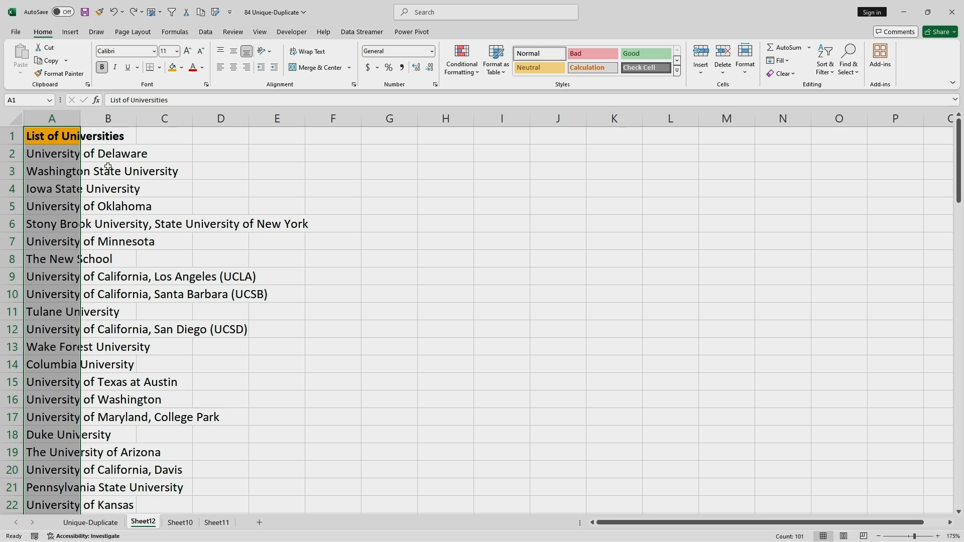
# Look through the pasted university names in column A to check that each appears once
pyautogui.click(107, 167)
pyautogui.scroll(-5, 99, 212)
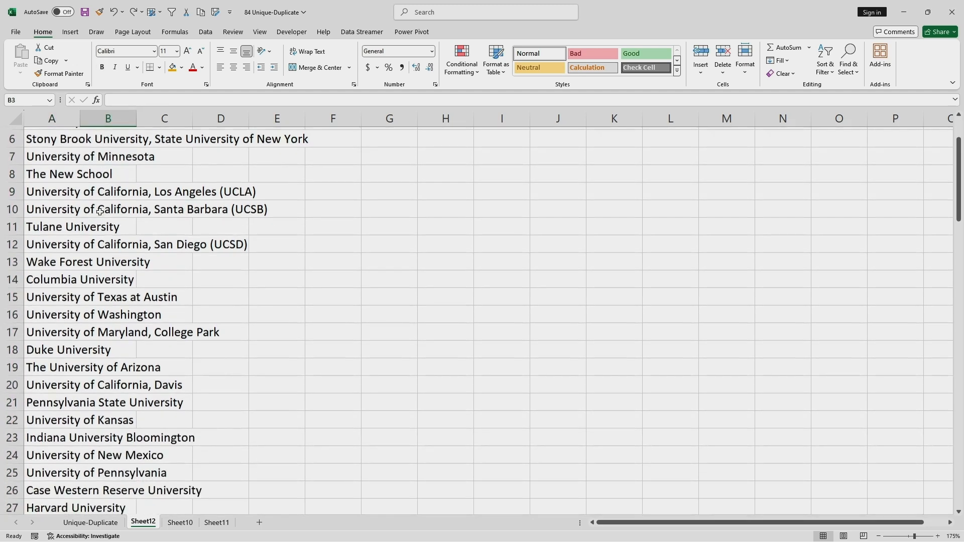
pyautogui.scroll(-20, 100, 211)
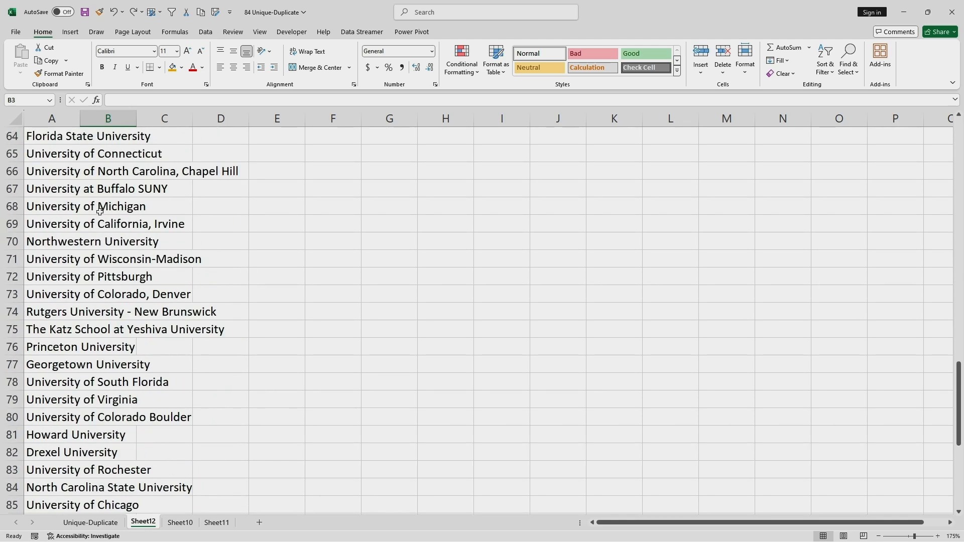
pyautogui.scroll(-6, 100, 211)
pyautogui.scroll(20, 100, 211)
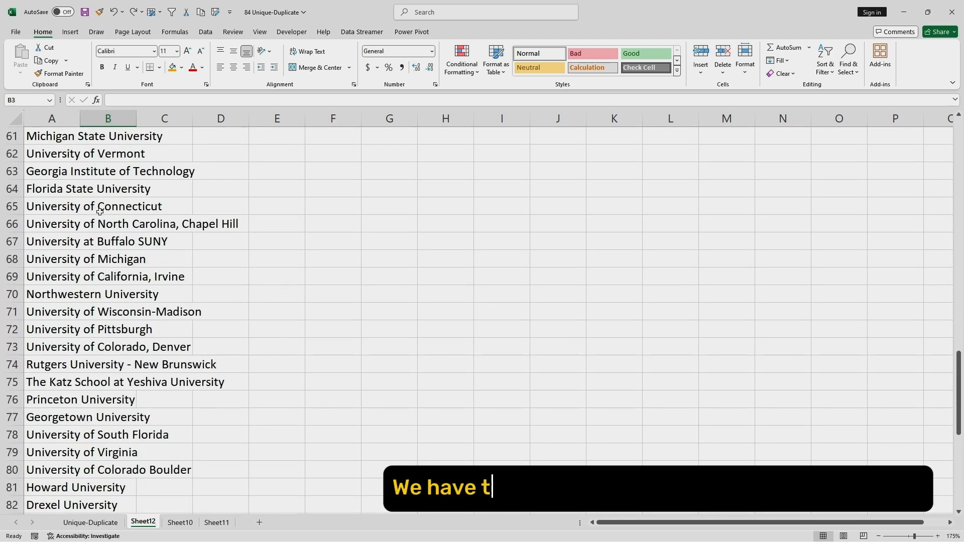
pyautogui.scroll(7, 100, 211)
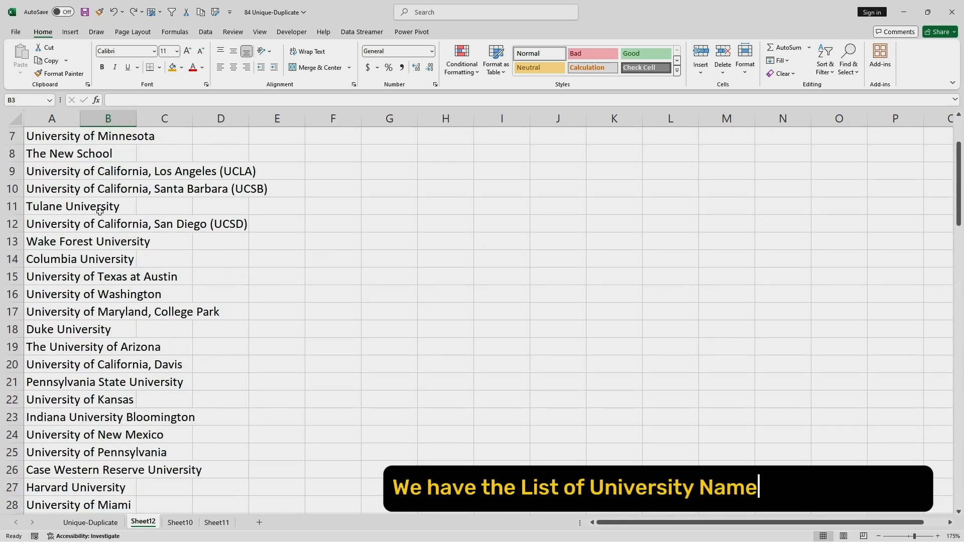
# Fit column A's width to the university names and select A2:A101 to review the number of entries
pyautogui.doubleClick(80, 121)
pyautogui.moveTo(101, 153); pyautogui.dragTo(163, 473)
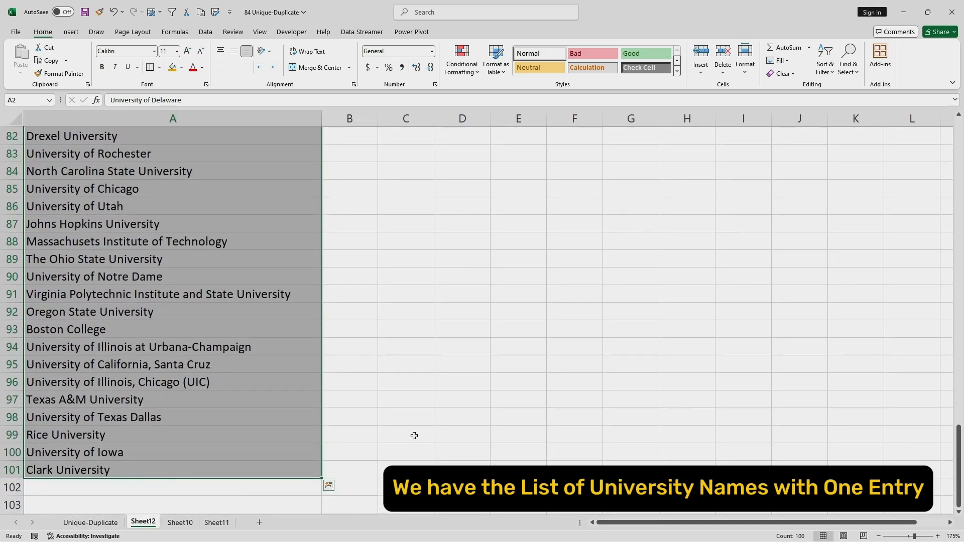
pyautogui.scroll(14, 330, 390)
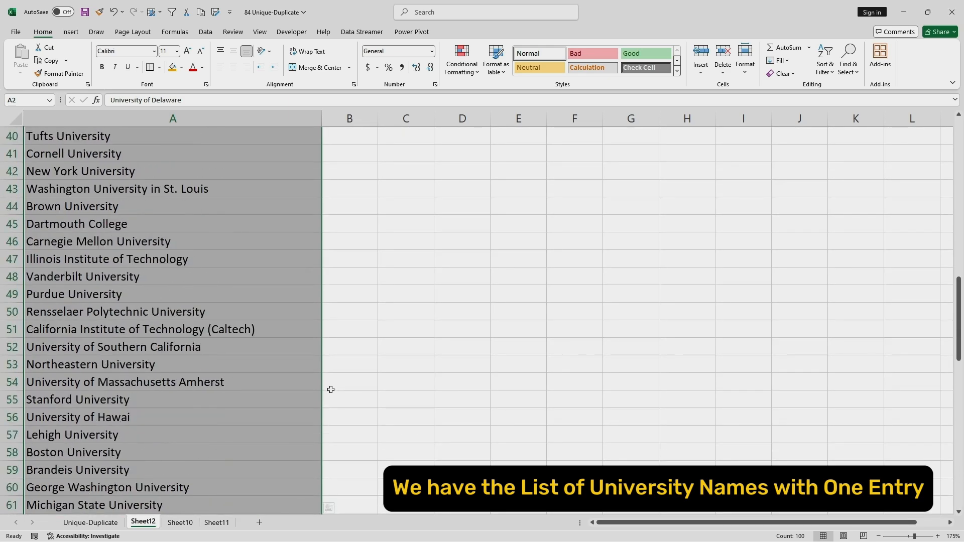
pyautogui.scroll(13, 331, 390)
pyautogui.click(389, 236)
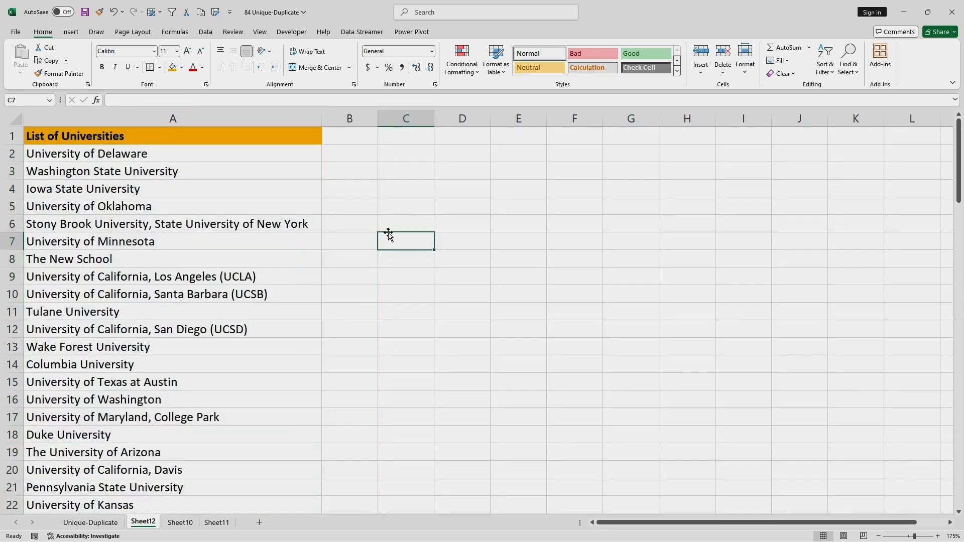
# Count the university names in column A with the formula =COUNTA(A2:A101) in cell B2
pyautogui.click(311, 156)
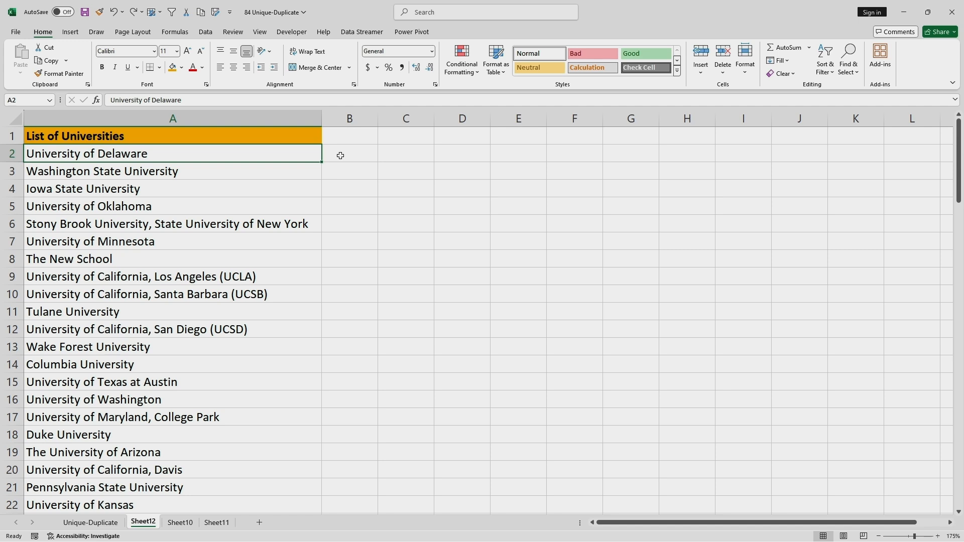
pyautogui.doubleClick(341, 156)
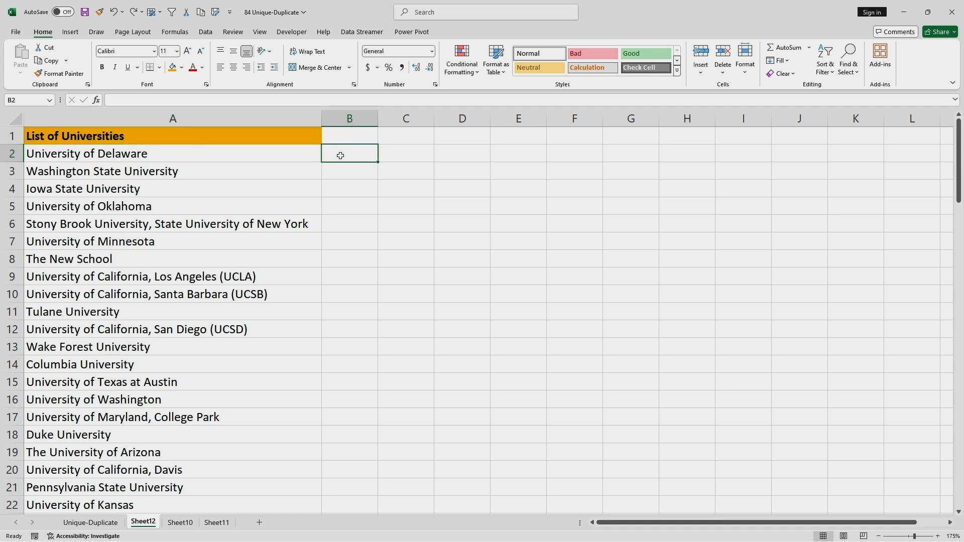
pyautogui.write('=C')
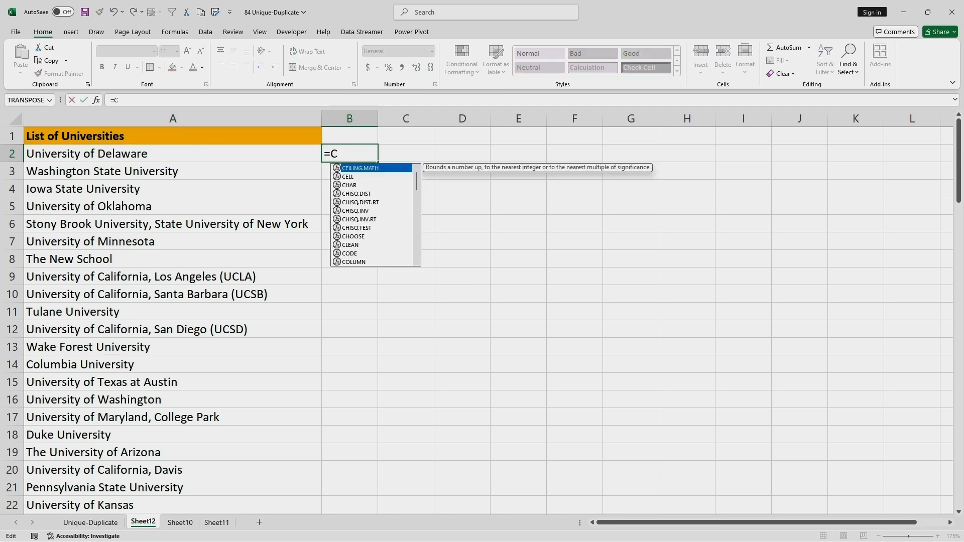
pyautogui.write('OUNTA')
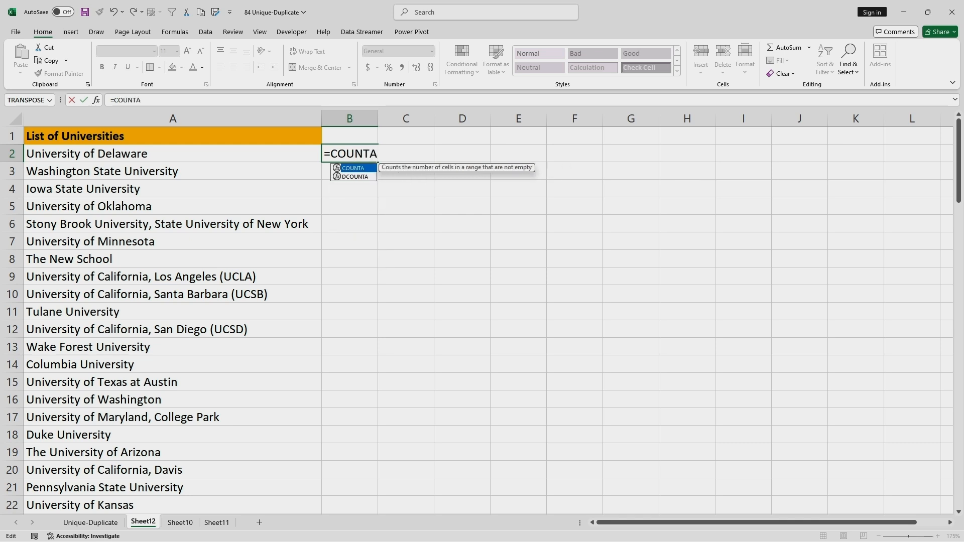
pyautogui.write('(')
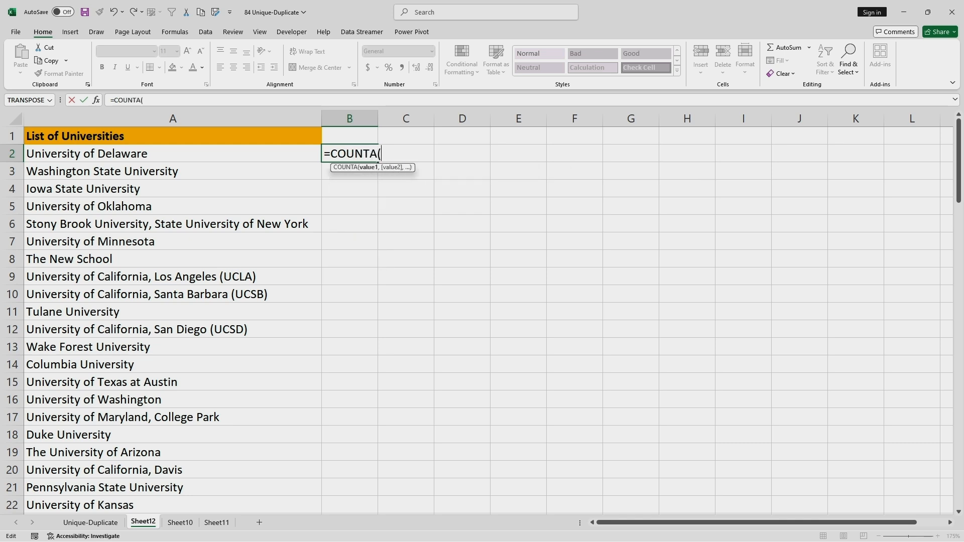
pyautogui.click(171, 155)
pyautogui.moveTo(26, 160); pyautogui.dragTo(108, 383)
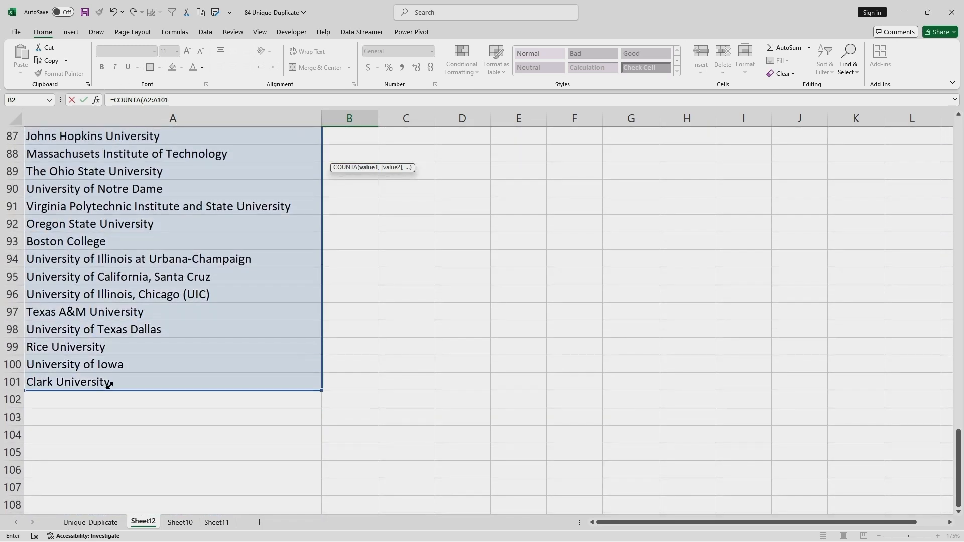
pyautogui.click(171, 100)
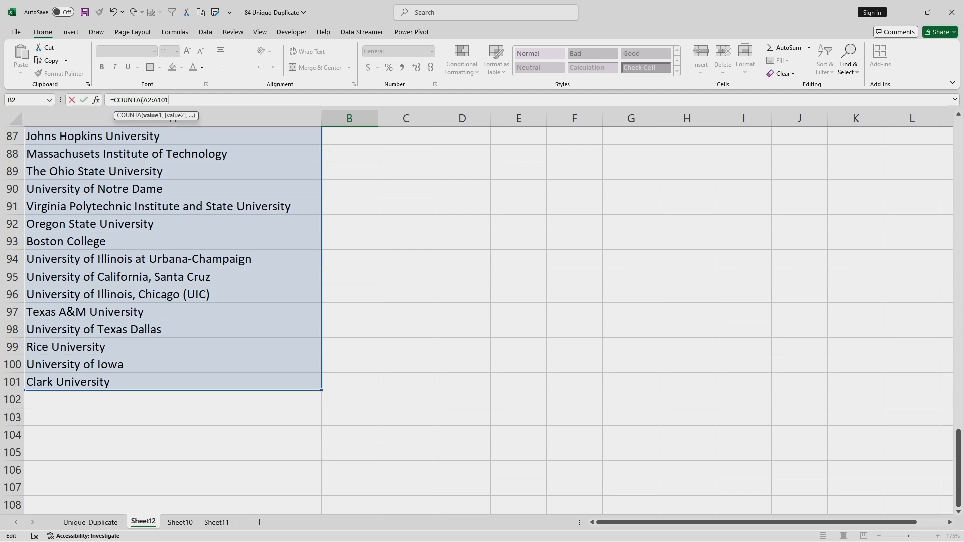
pyautogui.write(')')
pyautogui.press('Return')
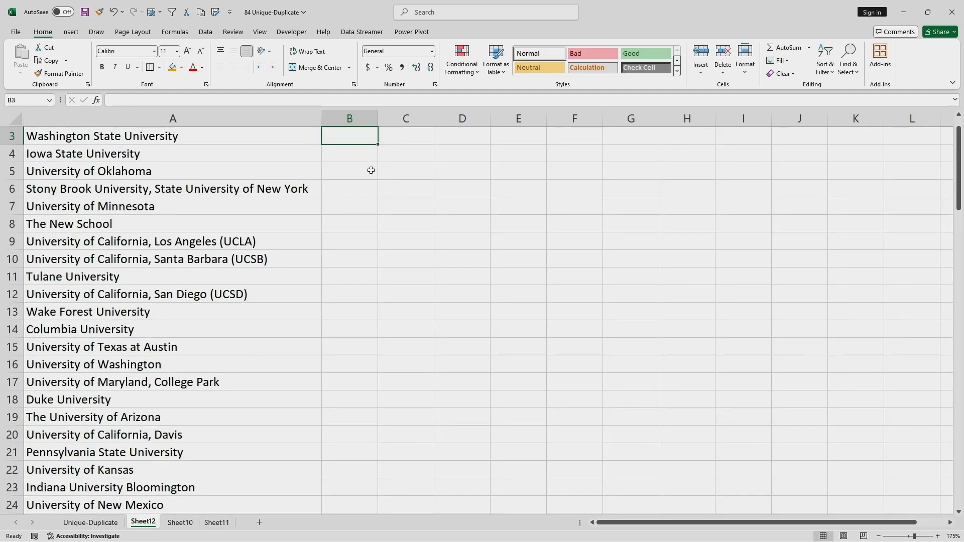
pyautogui.scroll(1, 370, 170)
pyautogui.press('Up')
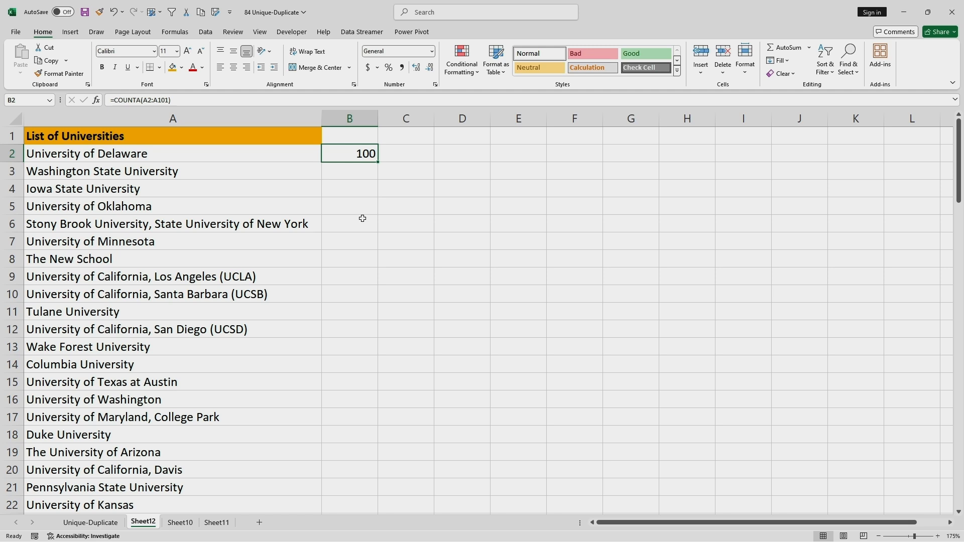
# Look over the university names from A2 down and return to the Unique-Duplicate sheet
pyautogui.moveTo(150, 156); pyautogui.dragTo(181, 503)
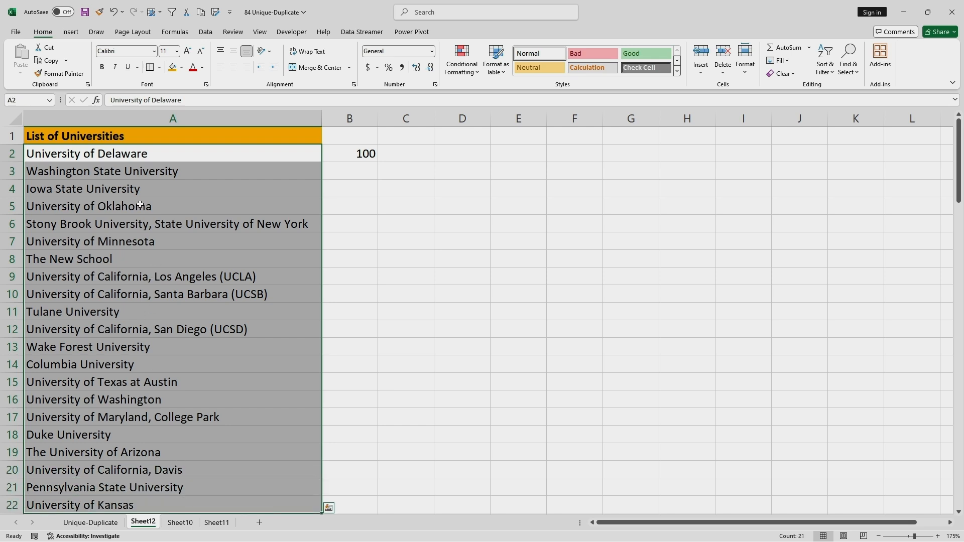
pyautogui.click(135, 157)
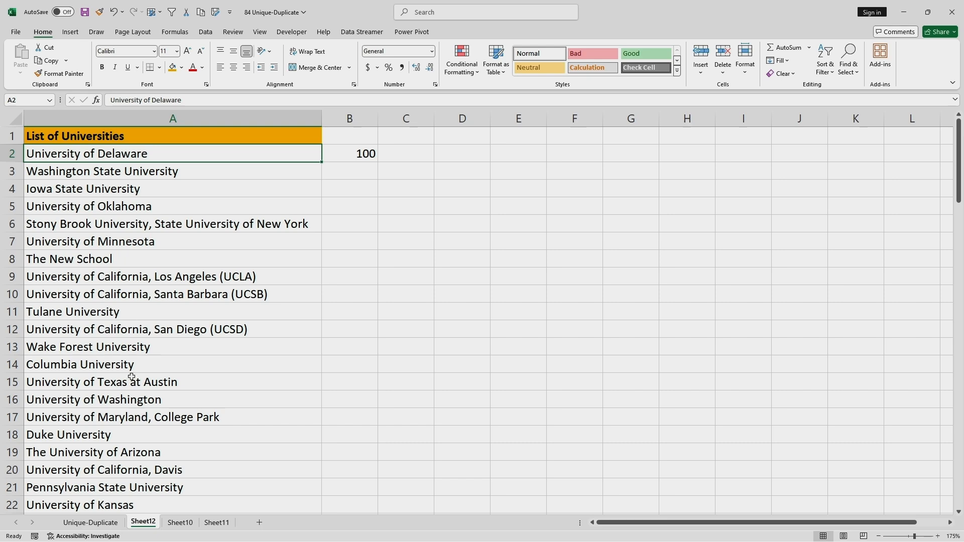
pyautogui.click(91, 522)
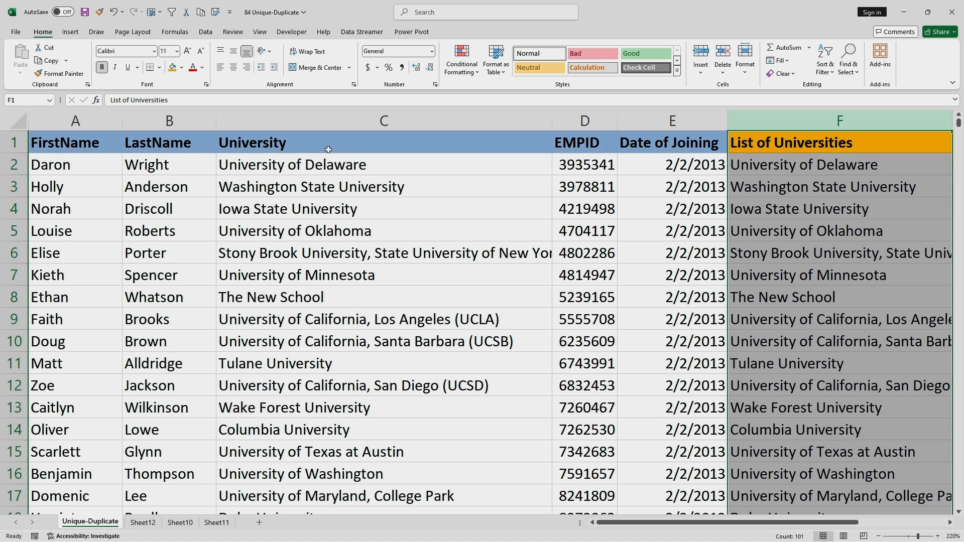
# Highlight the duplicate values in the whole University column C using Light Red Fill with Dark Red Text
pyautogui.click(423, 122)
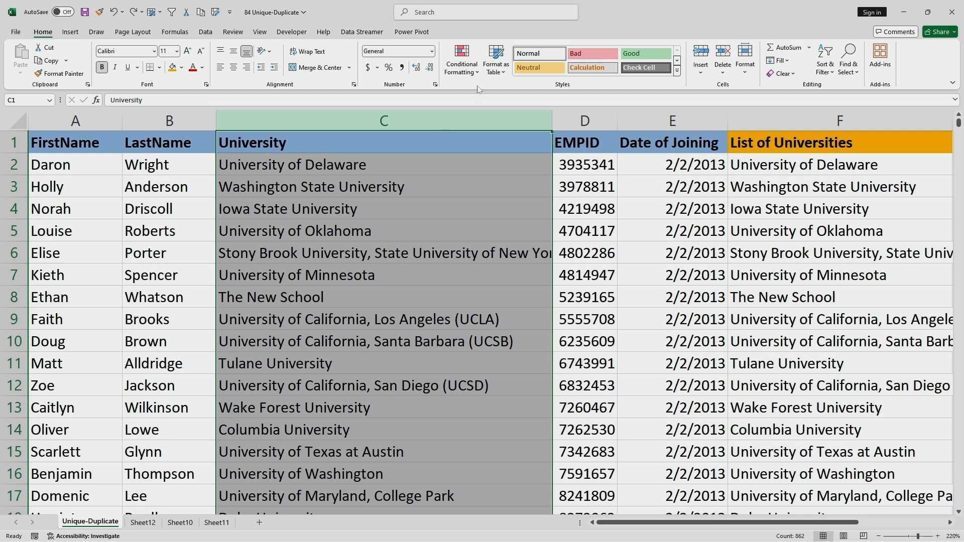
pyautogui.click(462, 60)
pyautogui.moveTo(497, 92)
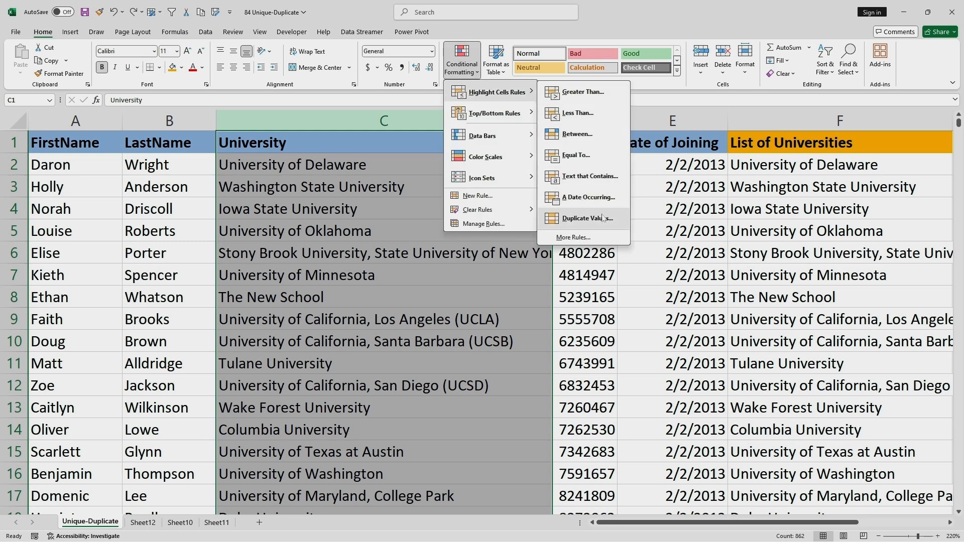
pyautogui.click(585, 219)
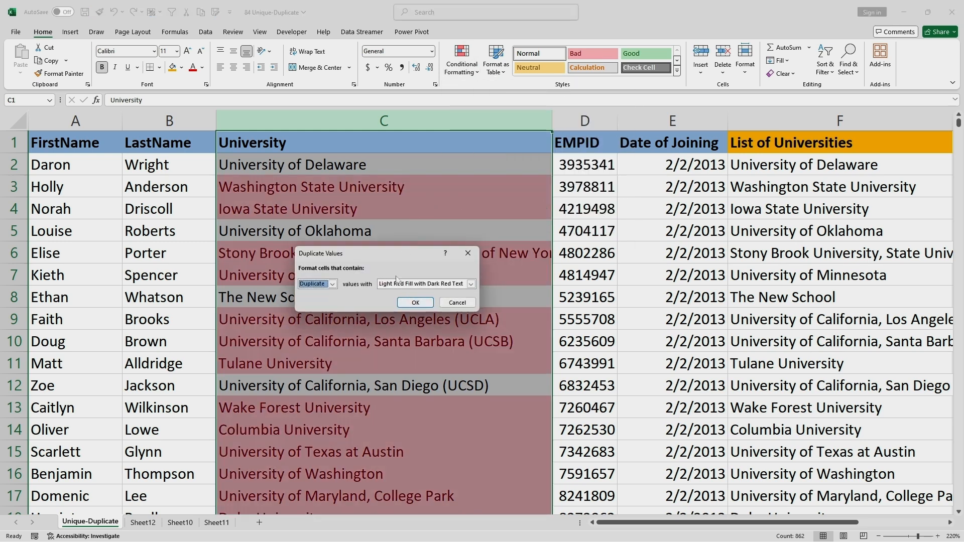
pyautogui.click(415, 302)
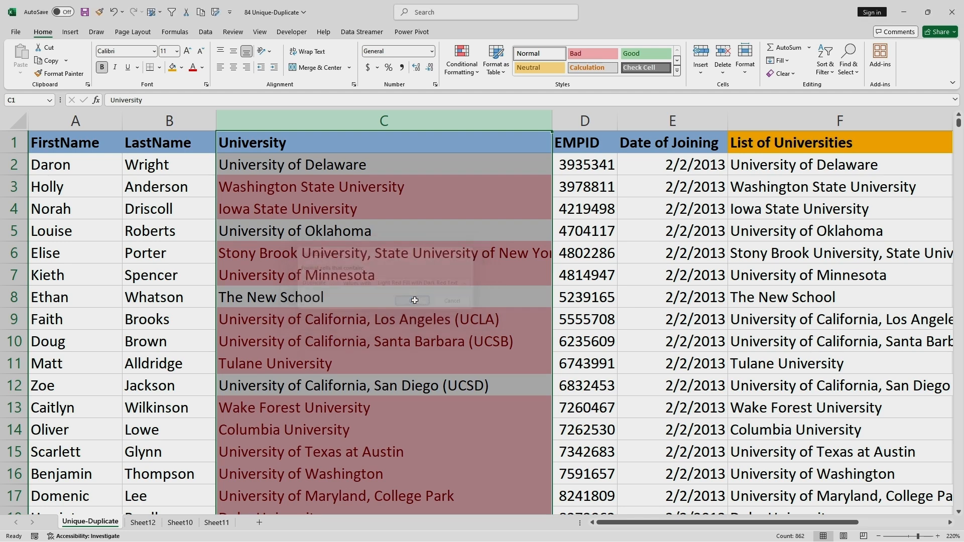
pyautogui.click(462, 60)
pyautogui.moveTo(497, 91)
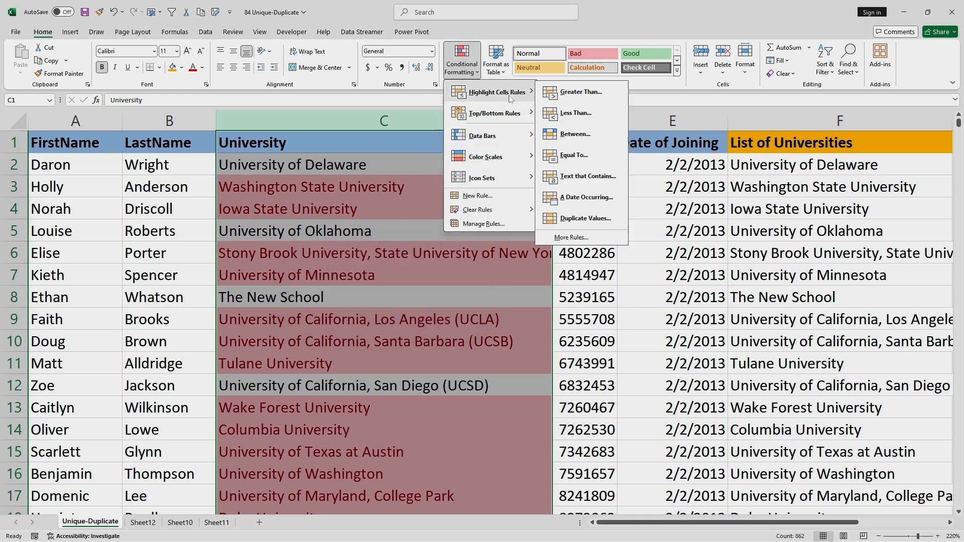
pyautogui.click(586, 219)
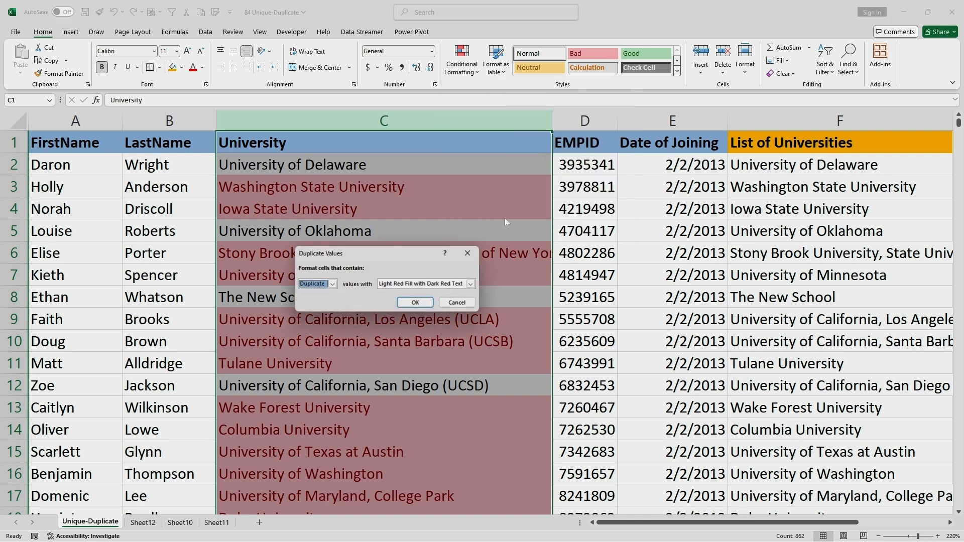
pyautogui.click(457, 303)
# Clear the conditional formatting rules from the entire sheet
pyautogui.click(461, 60)
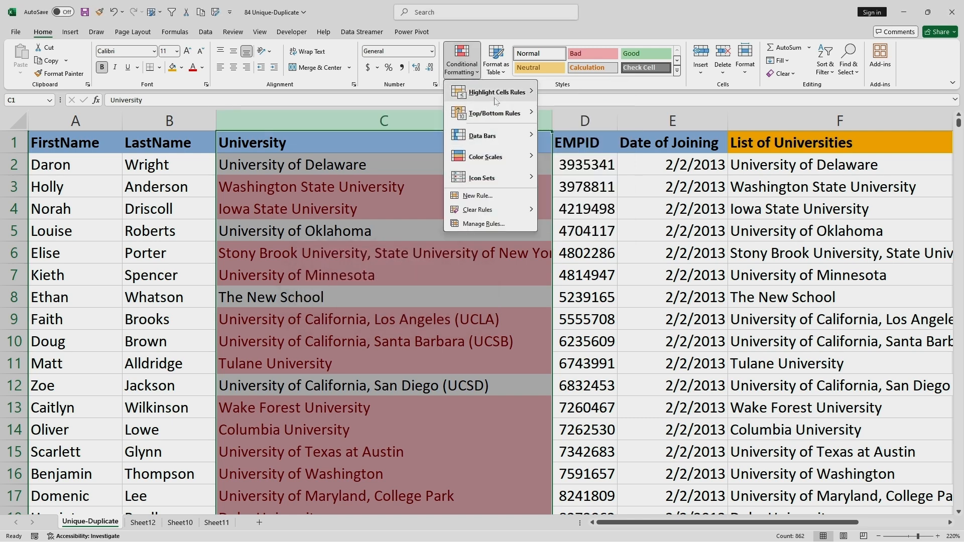
pyautogui.moveTo(497, 210)
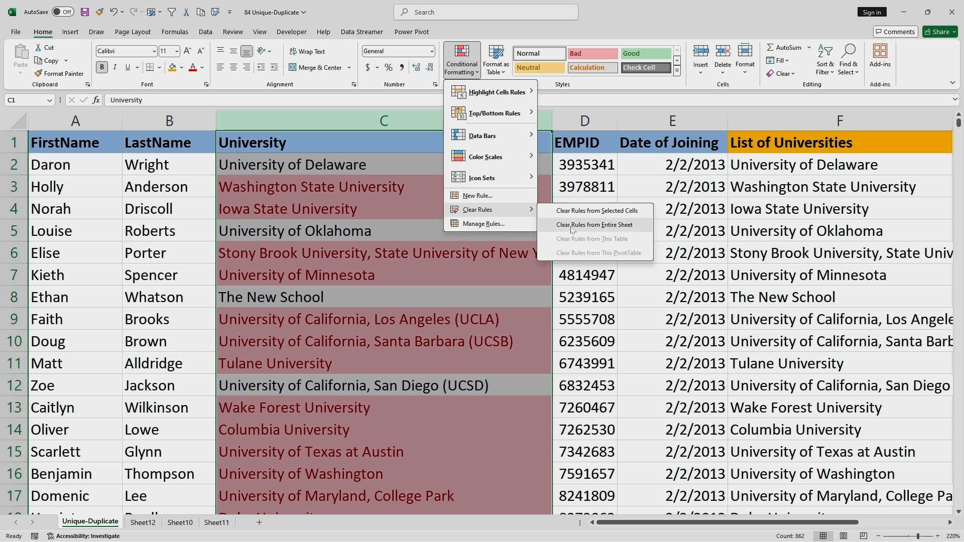
pyautogui.click(581, 227)
pyautogui.click(499, 186)
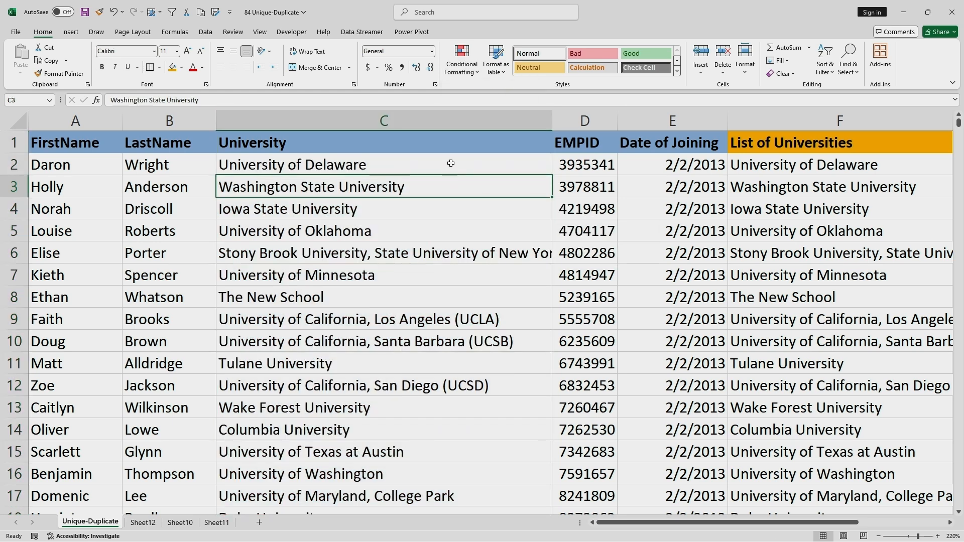
# Create a Duplicate Values highlight rule for the university names in C2:C862 and set it to format Unique values
pyautogui.click(451, 163)
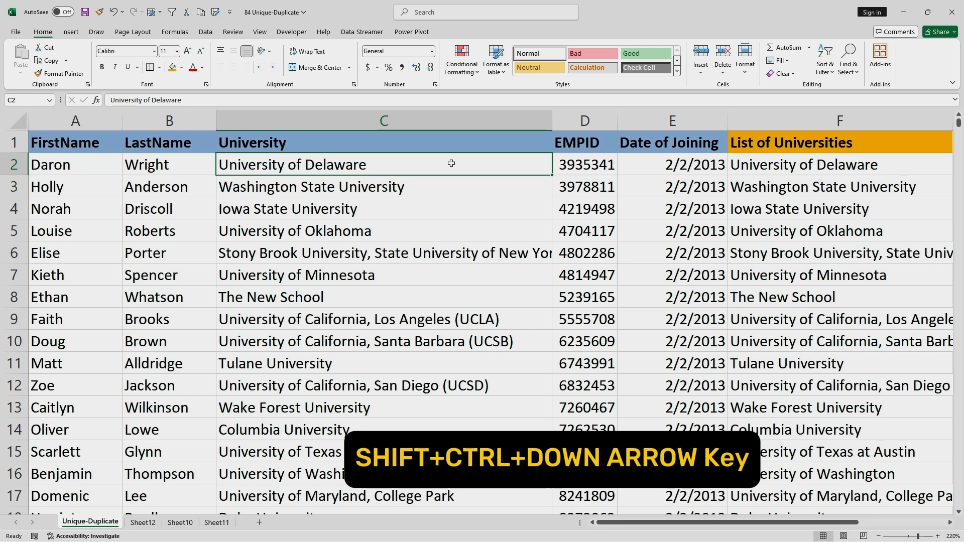
pyautogui.hotkey('ctrl', 'shift', 'Down')
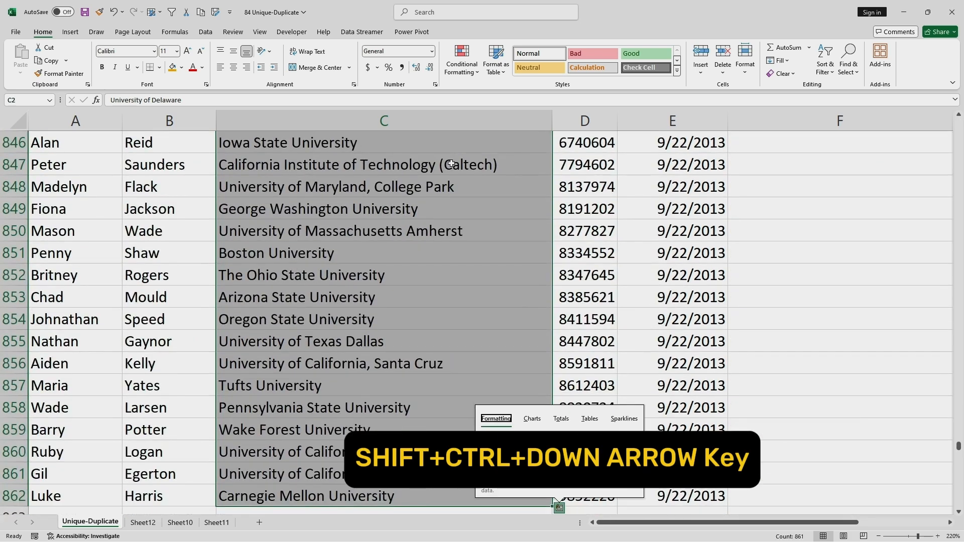
pyautogui.scroll(18, 537, 193)
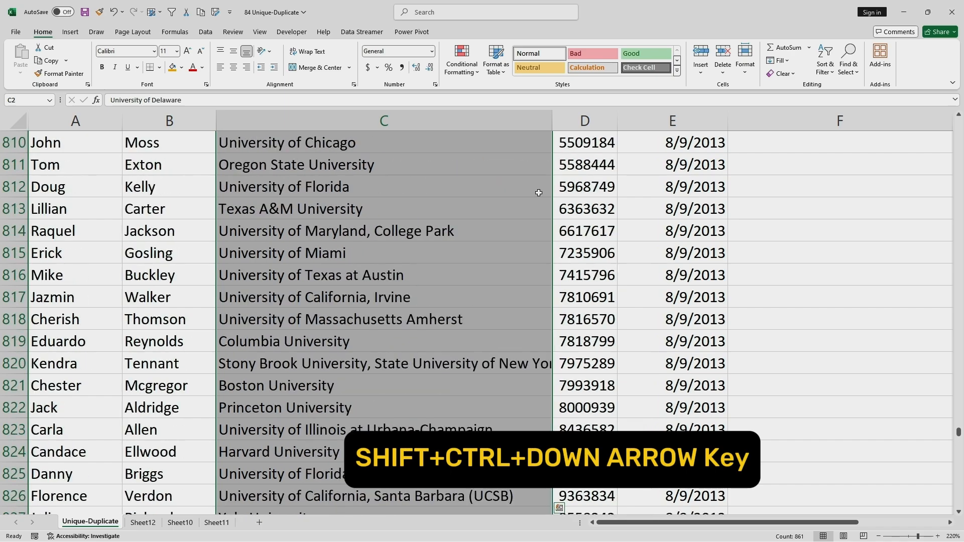
pyautogui.moveTo(958, 426); pyautogui.dragTo(959, 123)
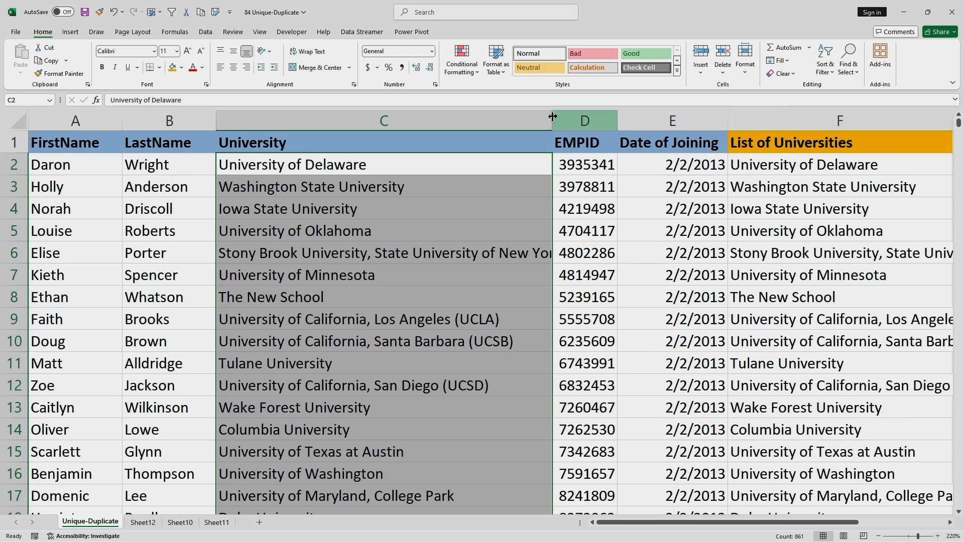
pyautogui.click(477, 72)
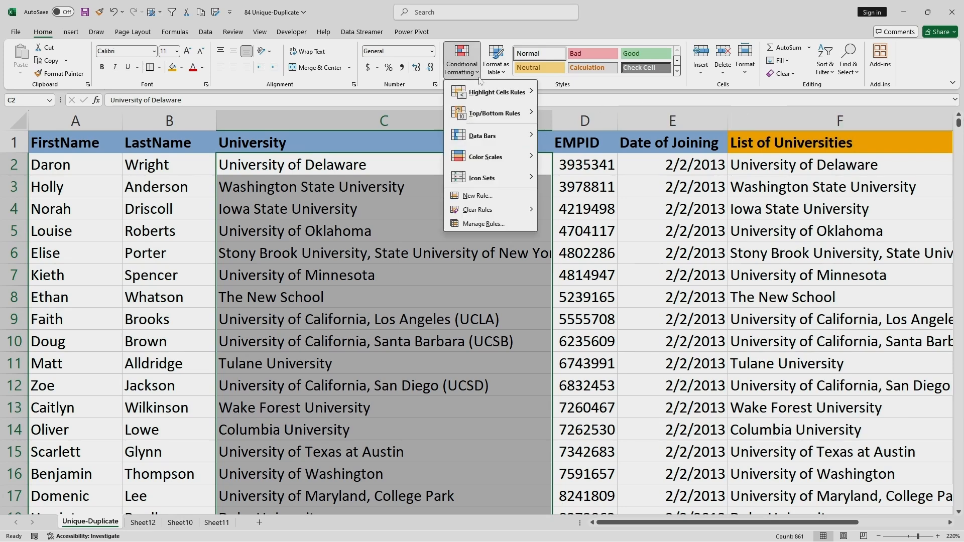
pyautogui.moveTo(497, 92)
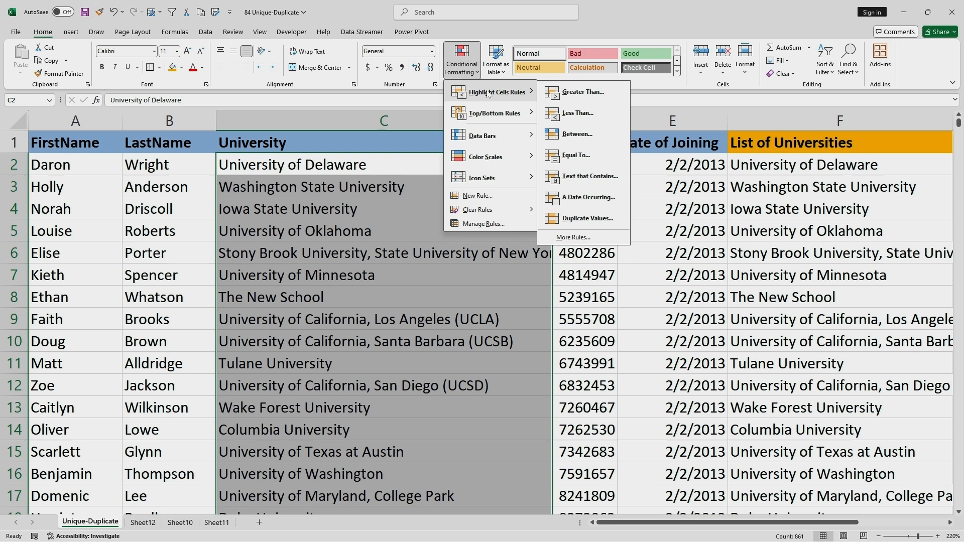
pyautogui.click(595, 219)
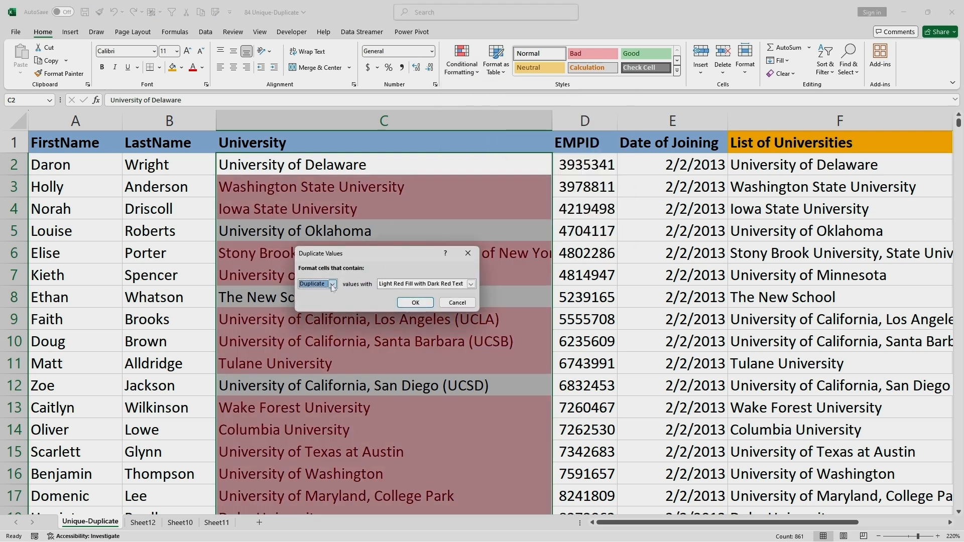
pyautogui.click(324, 285)
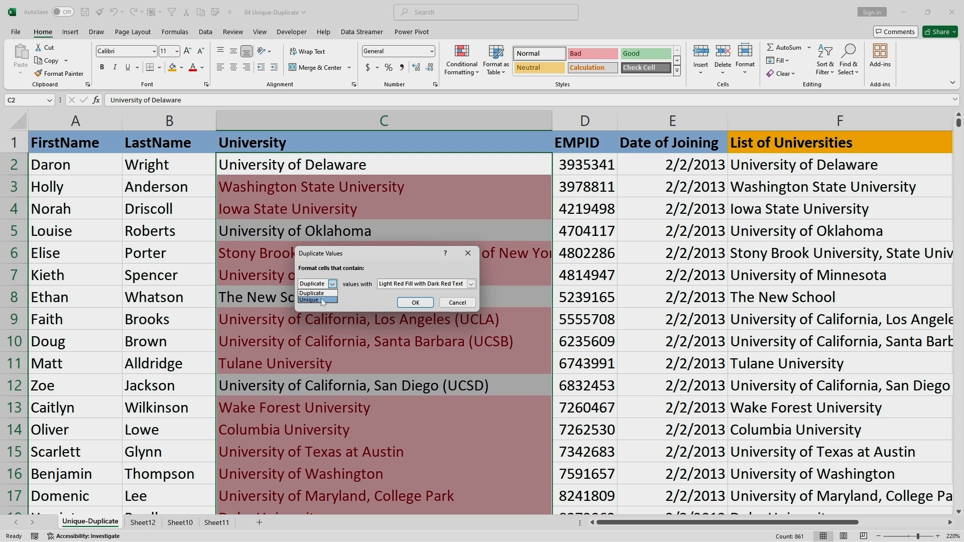
pyautogui.click(317, 300)
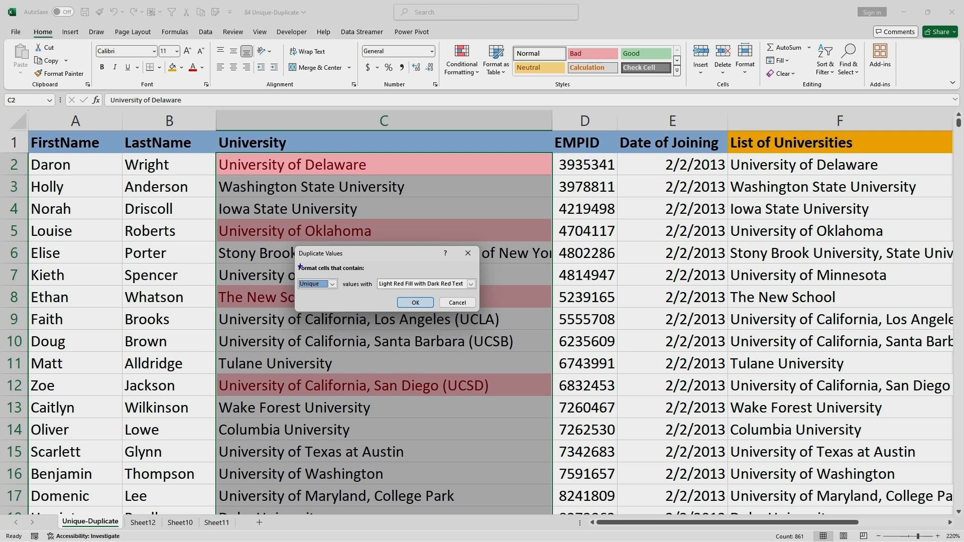
# Set the unique-value format to Green Fill with Dark Green Text and apply the rule to the university names
pyautogui.moveTo(293, 271); pyautogui.dragTo(339, 296)
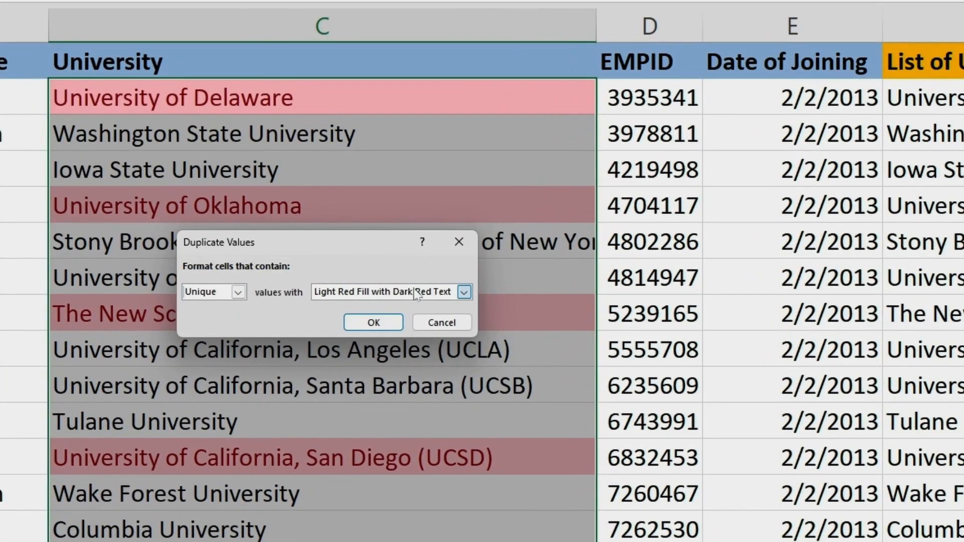
pyautogui.click(416, 295)
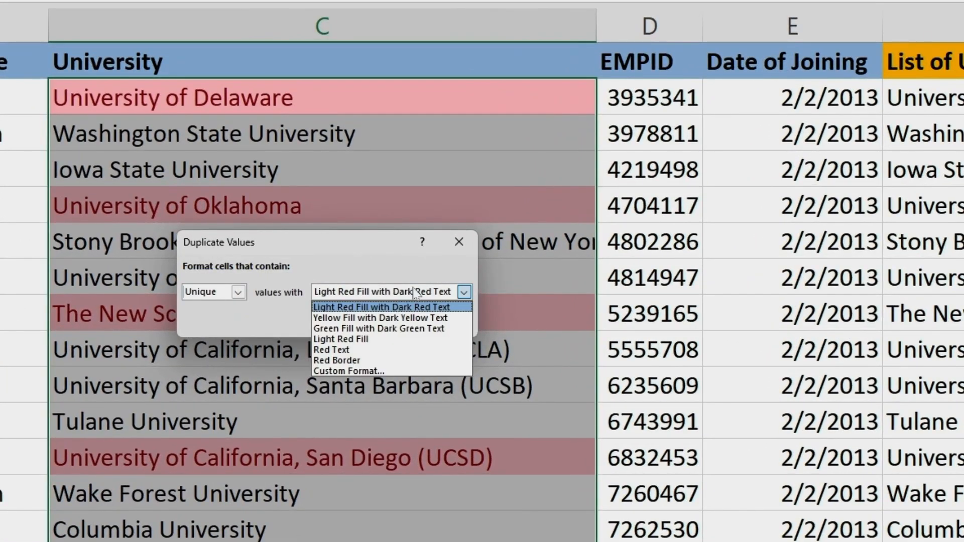
pyautogui.click(391, 328)
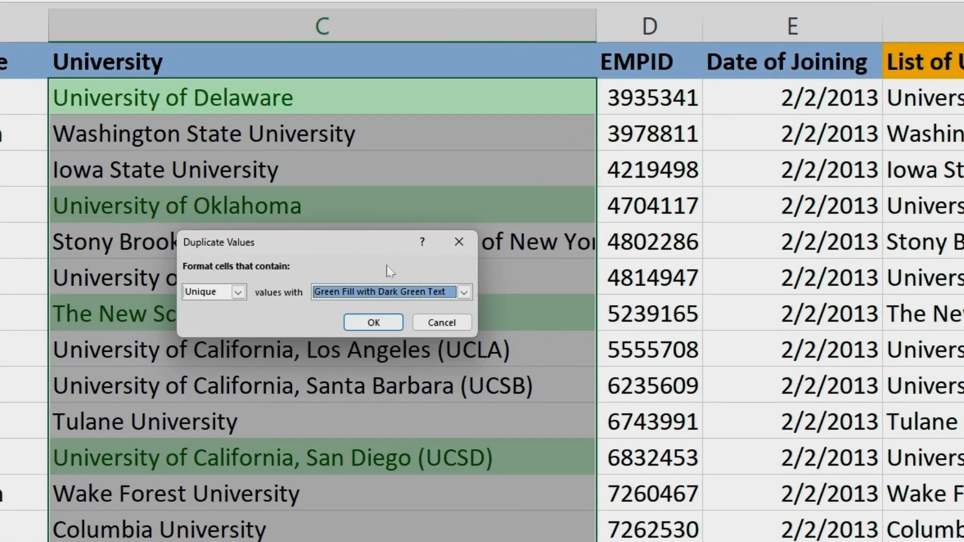
pyautogui.click(374, 323)
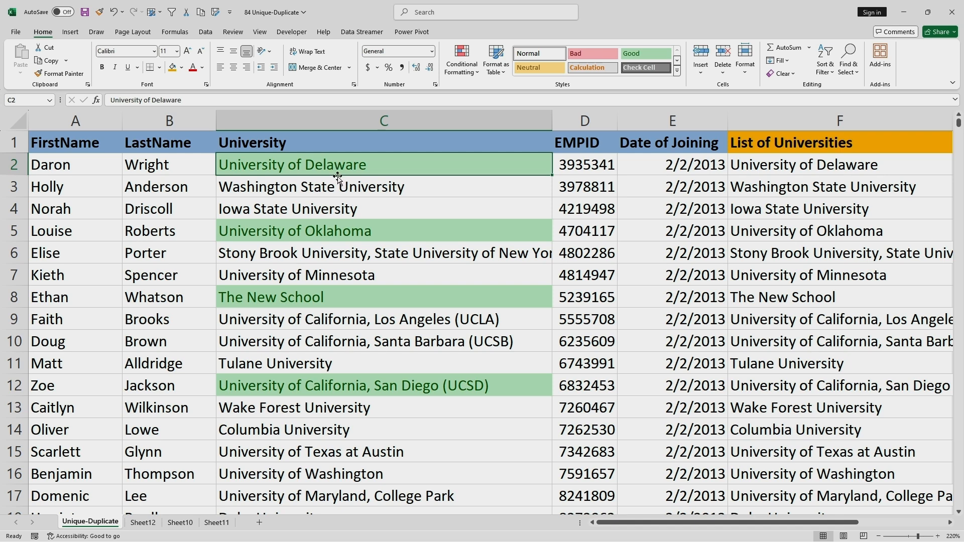
pyautogui.moveTo(335, 187); pyautogui.dragTo(338, 214)
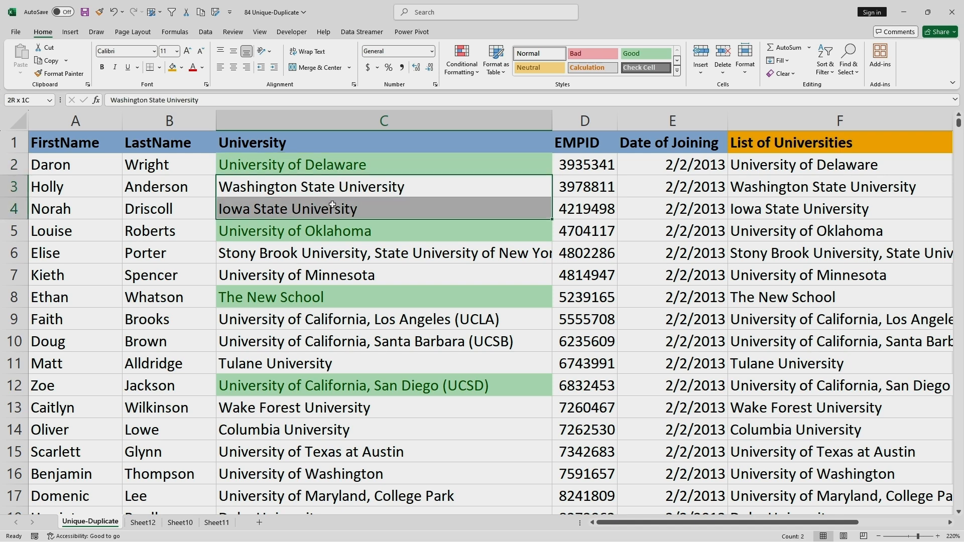
# Examine the green-highlighted single-occurrence names against the unhighlighted repeated names in the University column C
pyautogui.moveTo(346, 252); pyautogui.dragTo(347, 275)
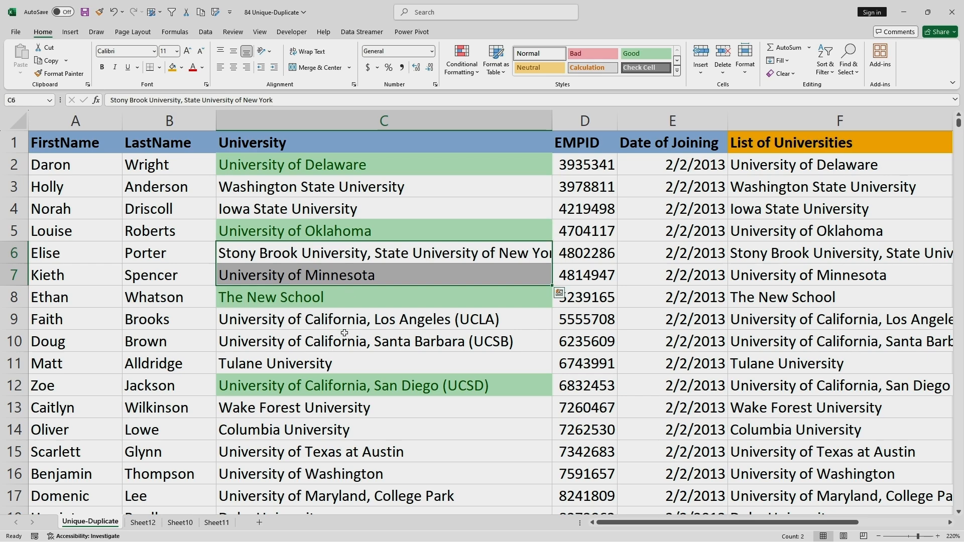
pyautogui.moveTo(345, 319); pyautogui.dragTo(370, 360)
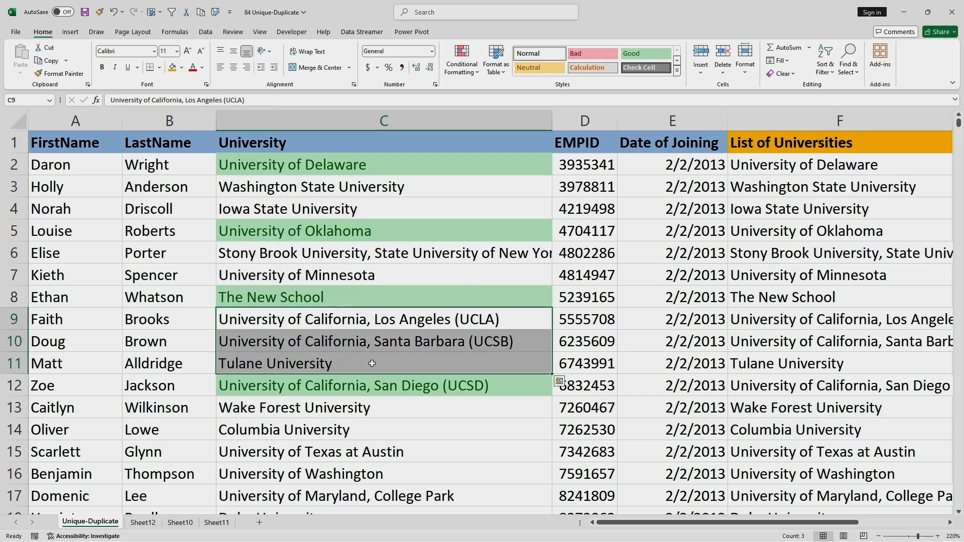
pyautogui.scroll(-3, 370, 359)
pyautogui.moveTo(324, 210); pyautogui.dragTo(342, 397)
pyautogui.scroll(-4, 379, 341)
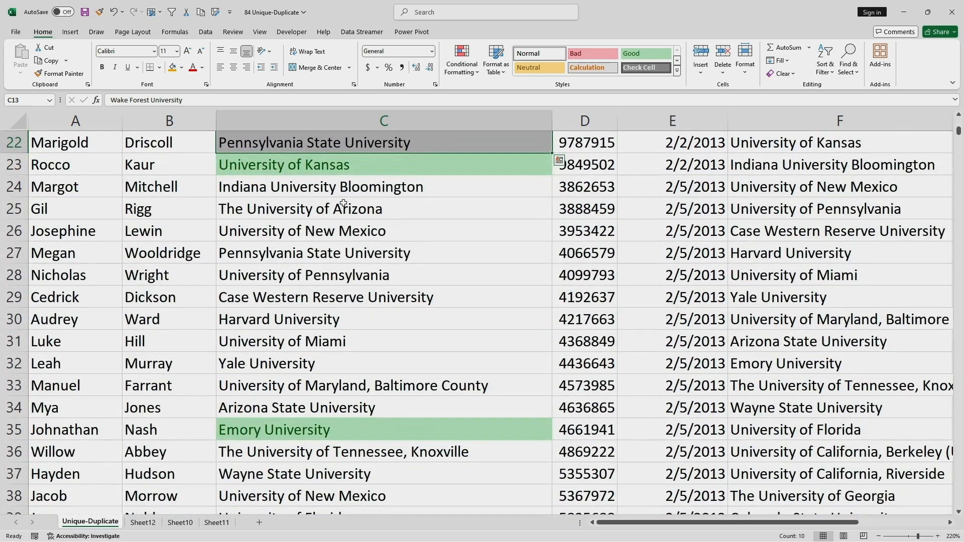
pyautogui.moveTo(345, 191); pyautogui.dragTo(358, 402)
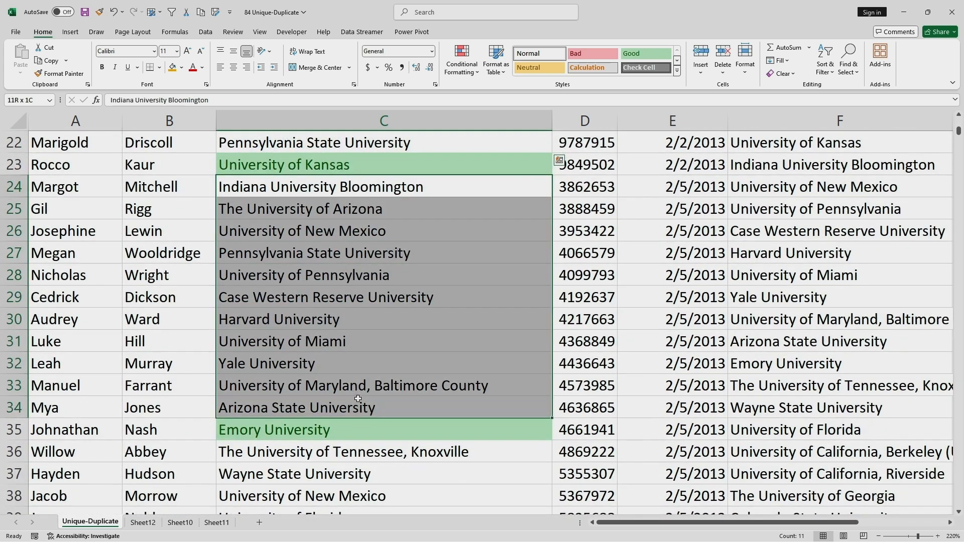
pyautogui.scroll(7, 385, 329)
pyautogui.click(325, 167)
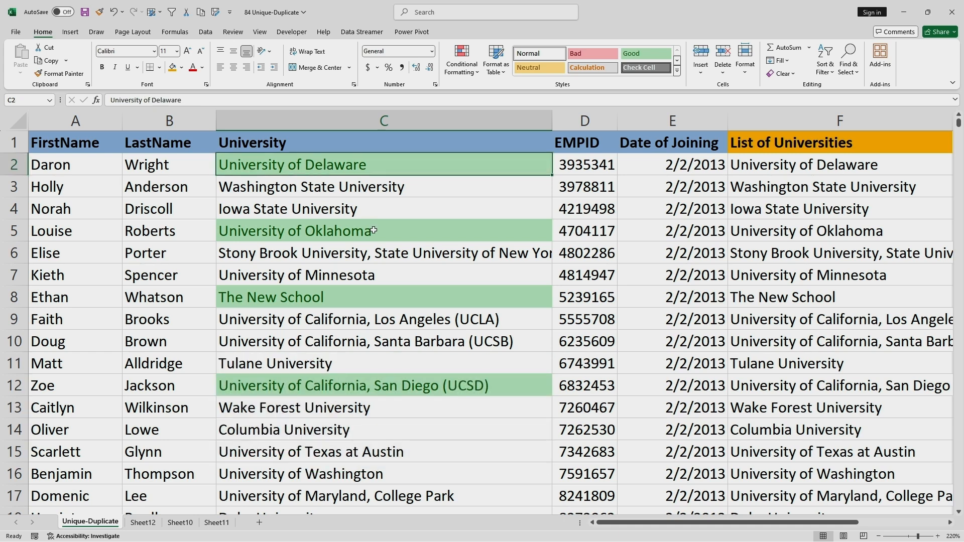
pyautogui.scroll(-2, 374, 230)
pyautogui.scroll(2, 374, 230)
pyautogui.scroll(-13, 419, 245)
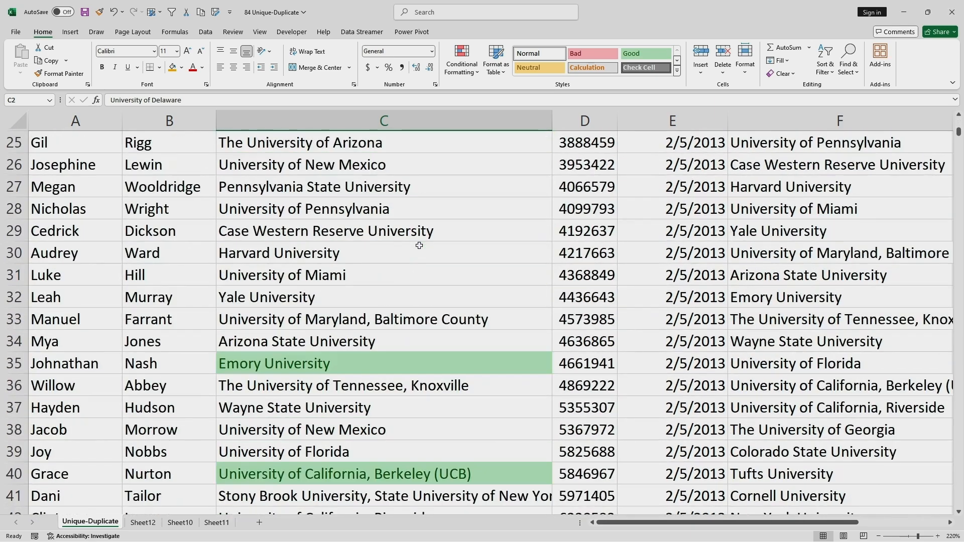
pyautogui.scroll(-20, 419, 245)
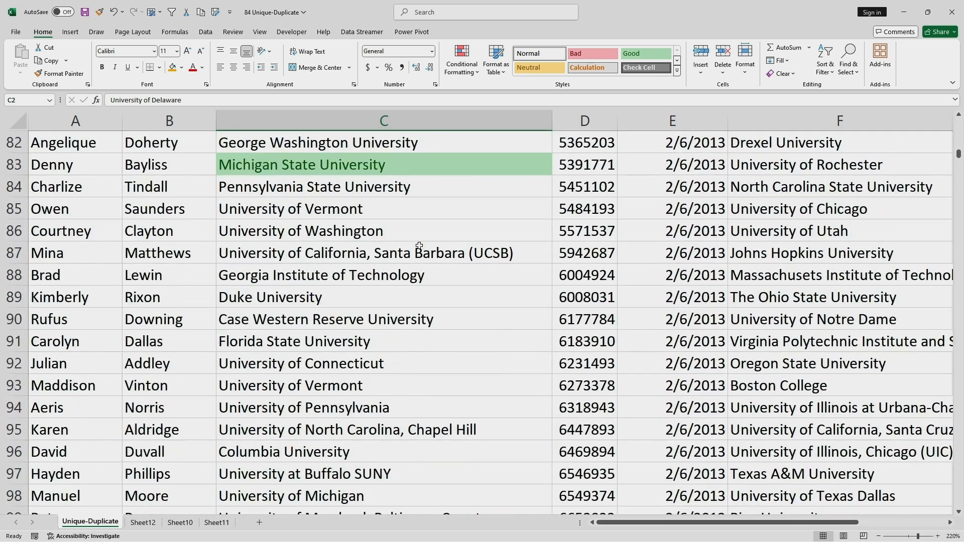
# Start a UNIQUE formula in F104, below the list of universities, with the names in C2:C862 as its array
pyautogui.click(755, 231)
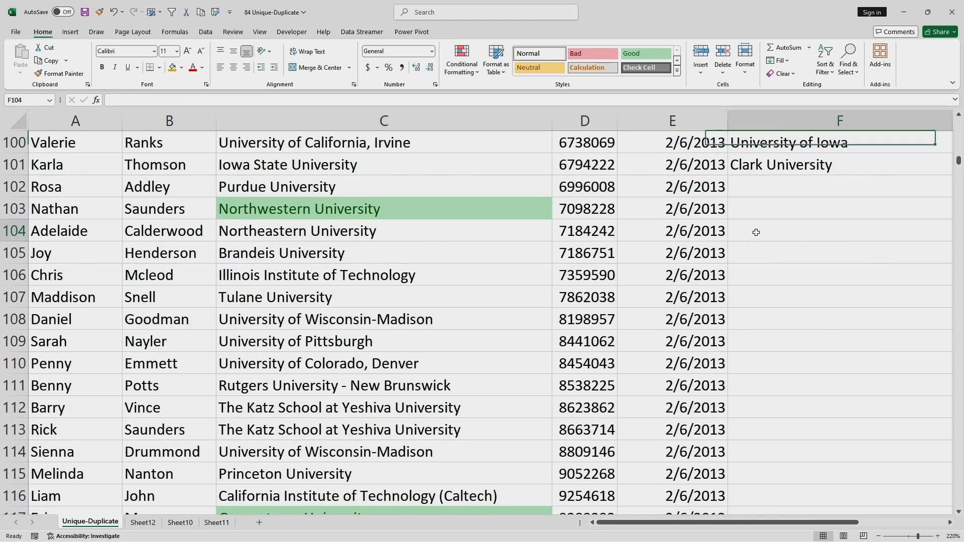
pyautogui.doubleClick(756, 232)
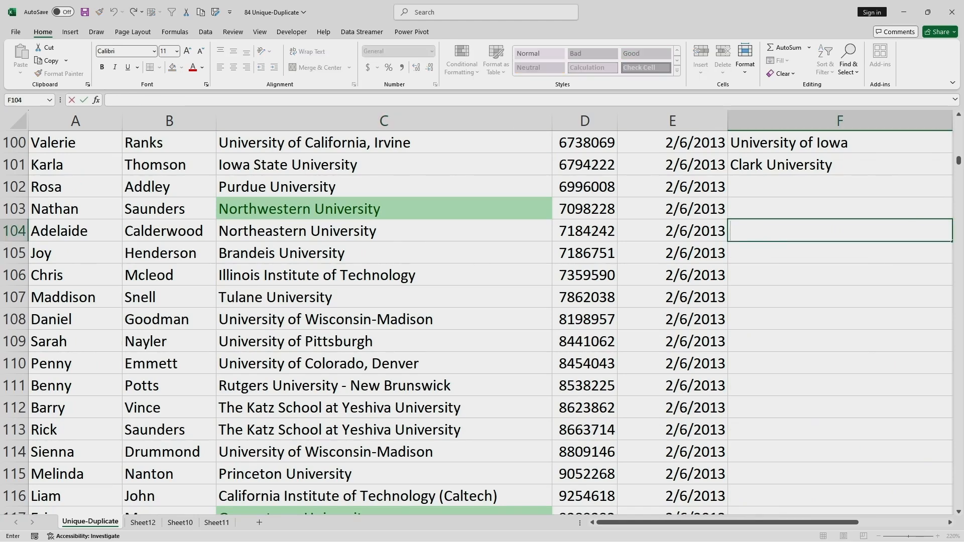
pyautogui.write('=')
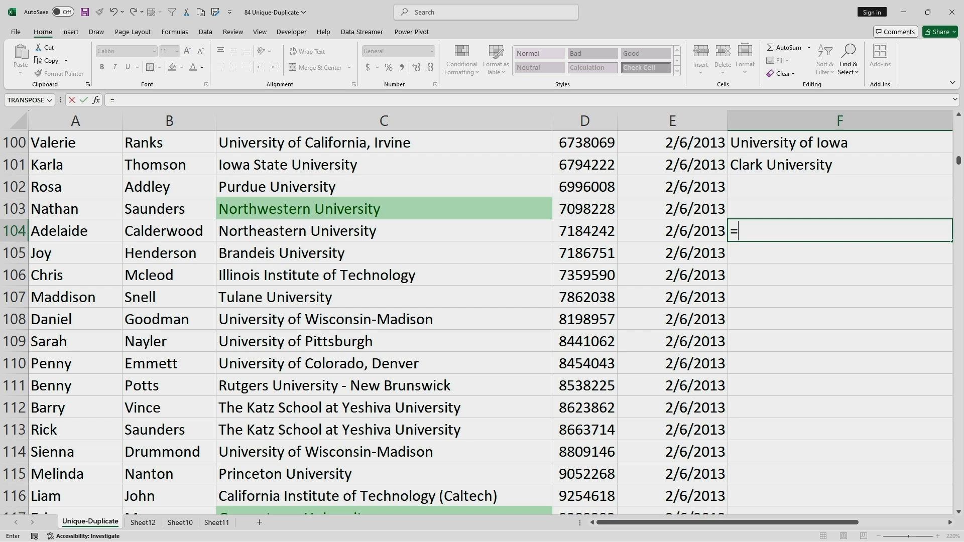
pyautogui.write('UNIQU')
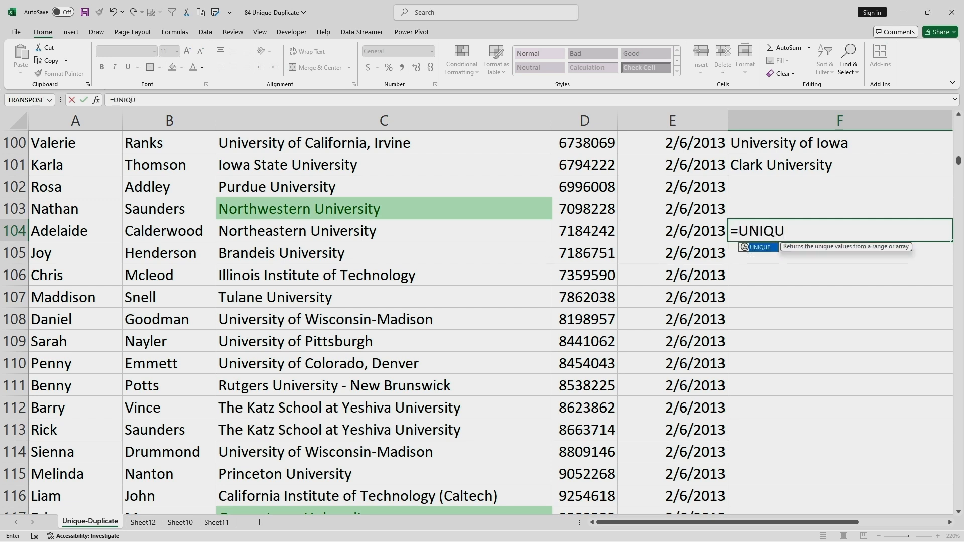
pyautogui.write('E(')
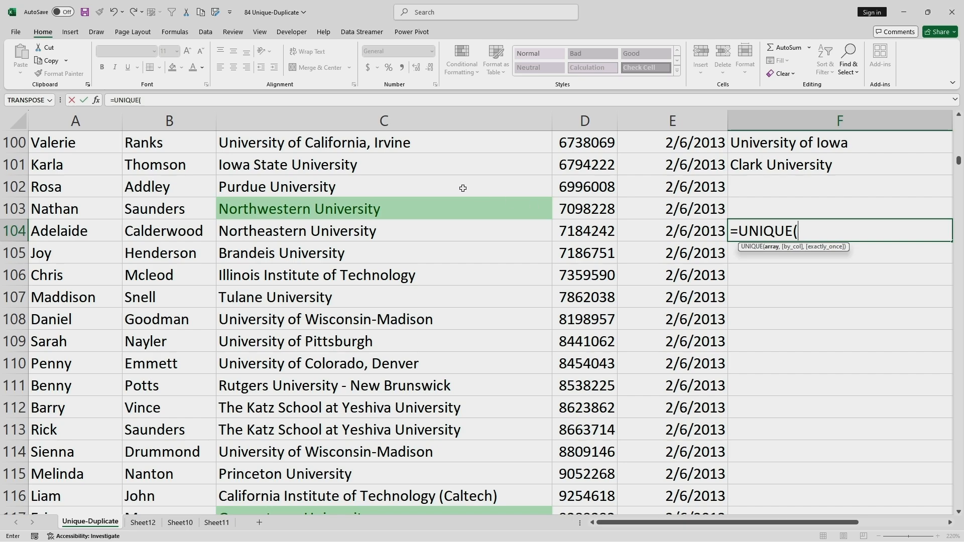
pyautogui.scroll(20, 462, 187)
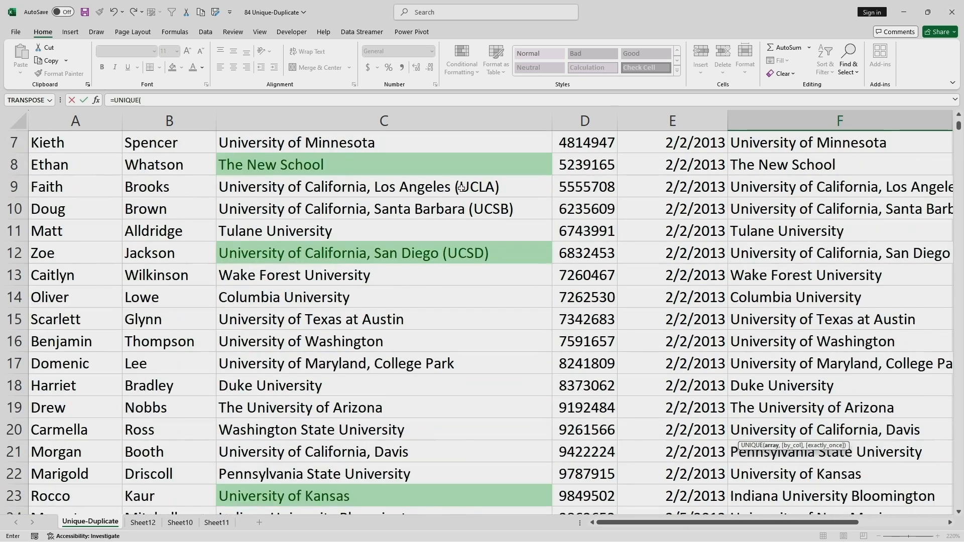
pyautogui.scroll(2, 462, 188)
pyautogui.click(440, 167)
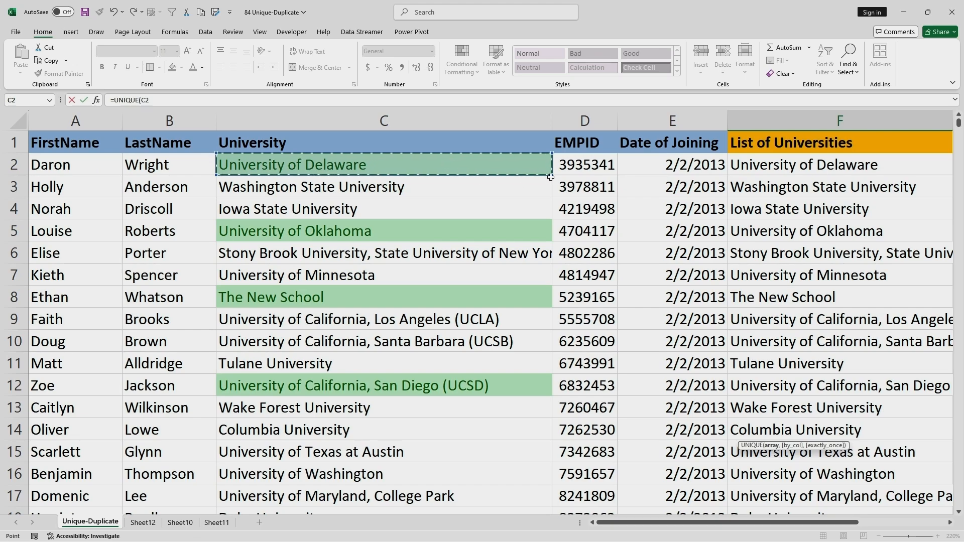
pyautogui.moveTo(551, 175); pyautogui.dragTo(534, 407)
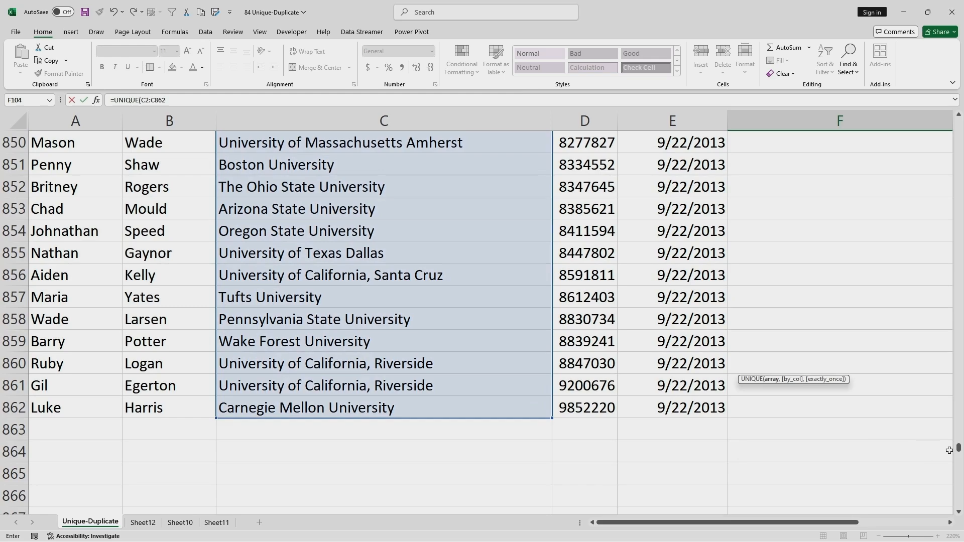
# Make the formula bar taller and complete the F104 formula as =UNIQUE(C2:C862,False,True) to return names appearing exactly once
pyautogui.moveTo(959, 448); pyautogui.dragTo(958, 120)
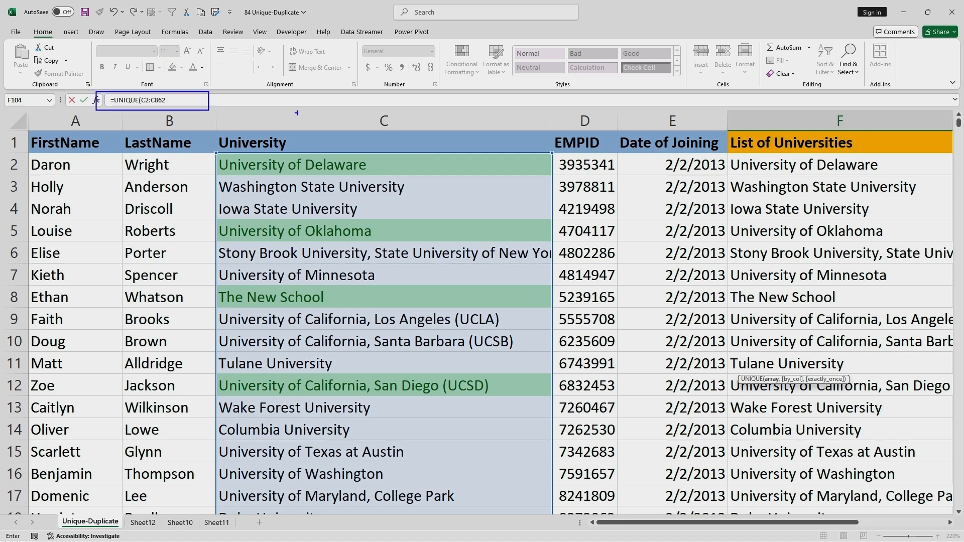
pyautogui.press('Escape')
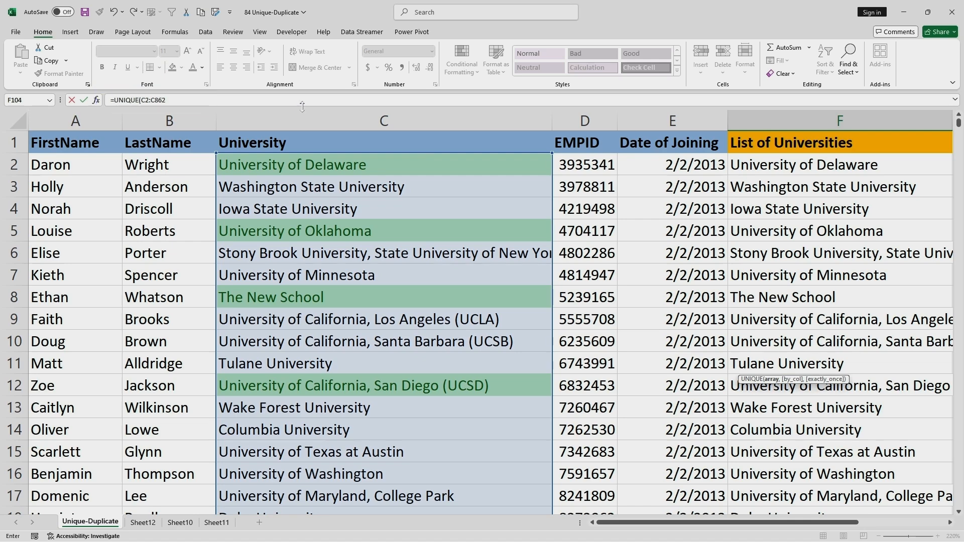
pyautogui.moveTo(303, 107); pyautogui.dragTo(290, 164)
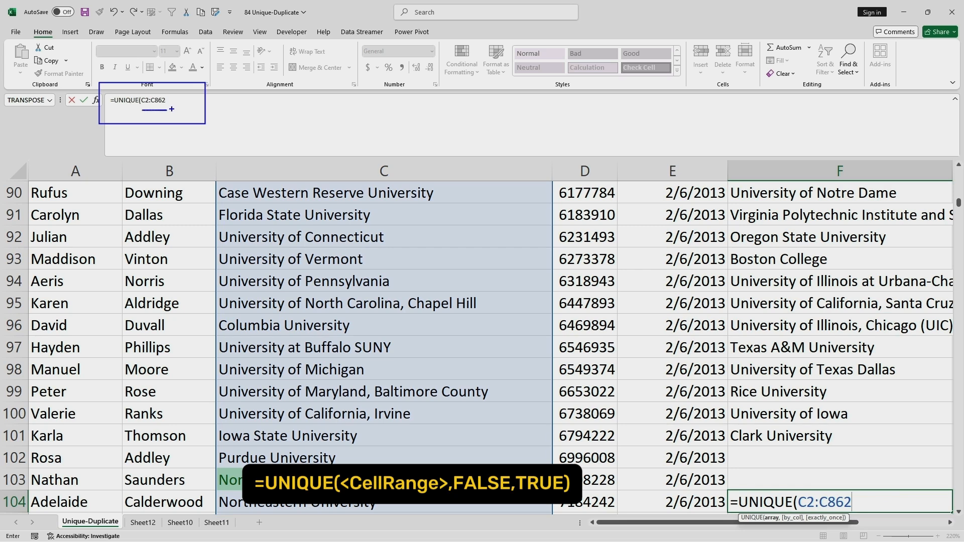
pyautogui.scroll(-2, 912, 362)
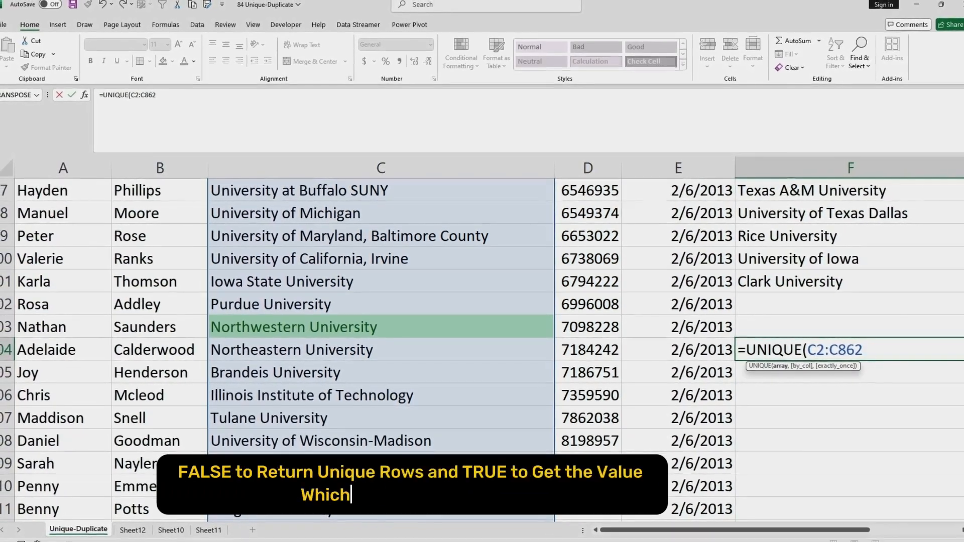
pyautogui.write(',False')
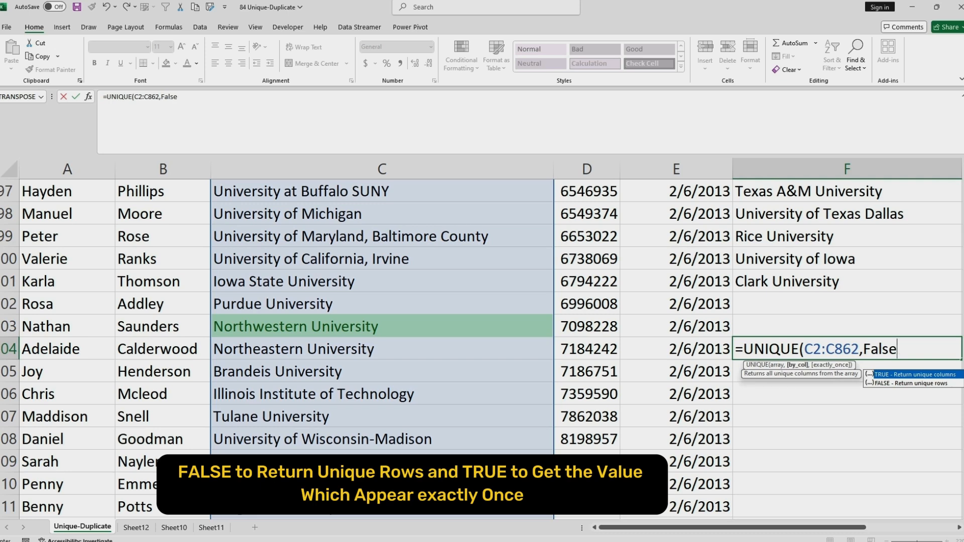
pyautogui.write(',True')
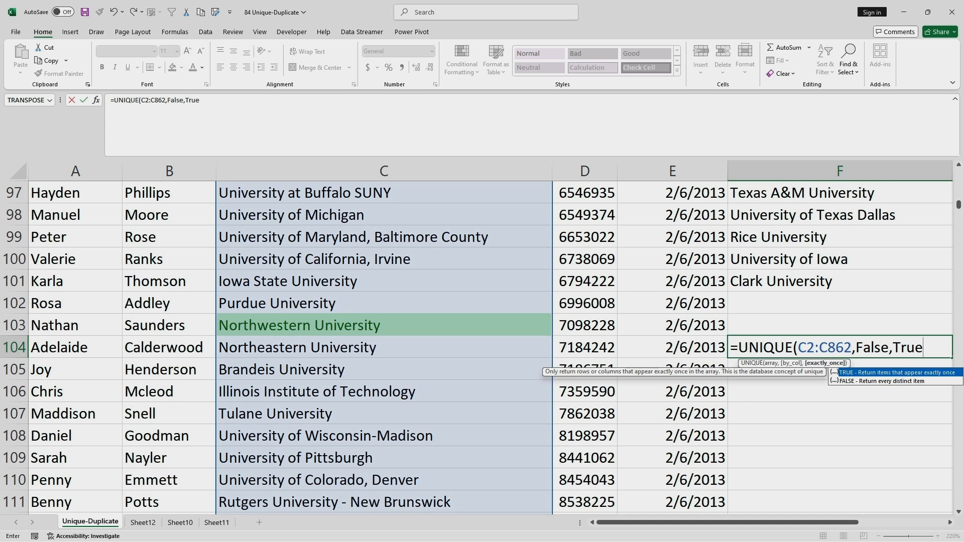
pyautogui.write(')')
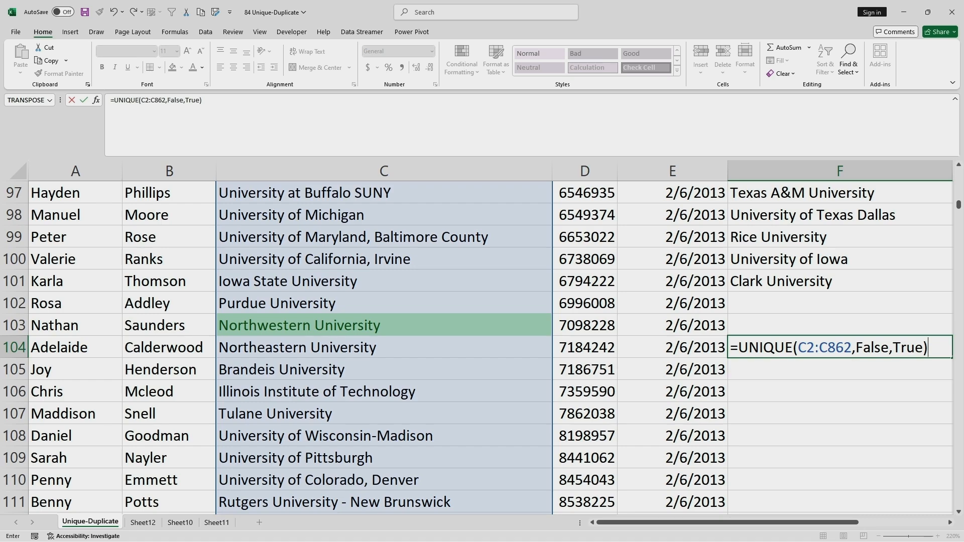
pyautogui.press('Return')
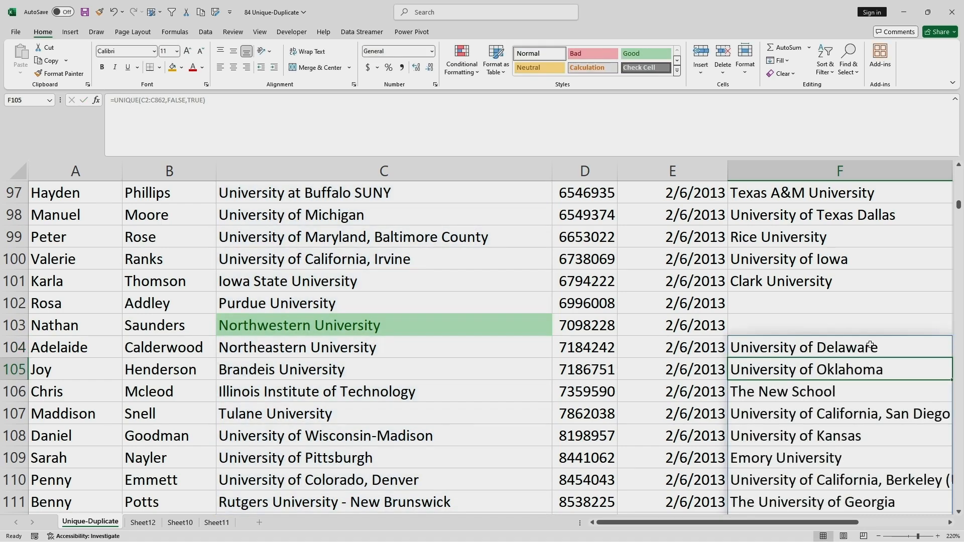
# Select the exactly-once list in F104:F121 and the full unique list in F2:F101 to check how many names each holds
pyautogui.scroll(-7, 873, 341)
pyautogui.scroll(6, 879, 333)
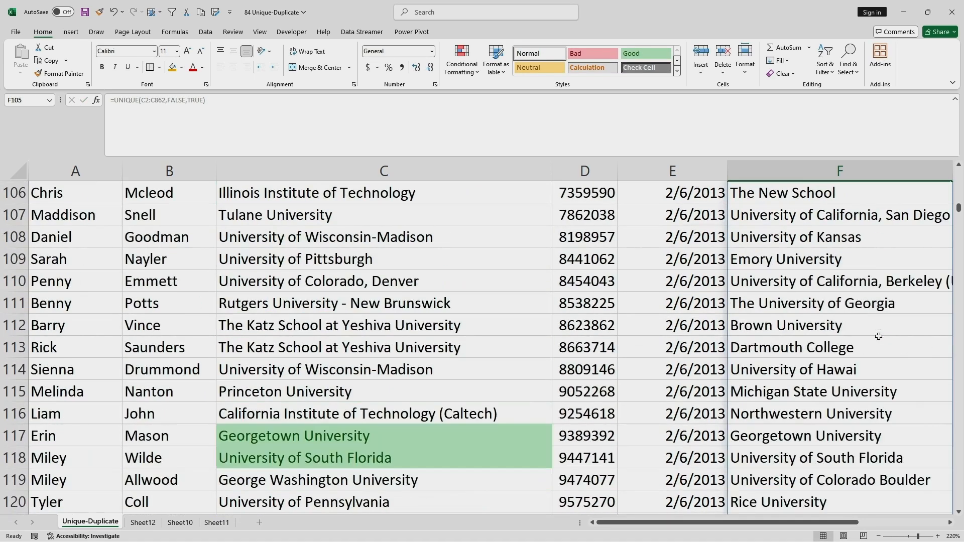
pyautogui.moveTo(763, 284); pyautogui.dragTo(776, 447)
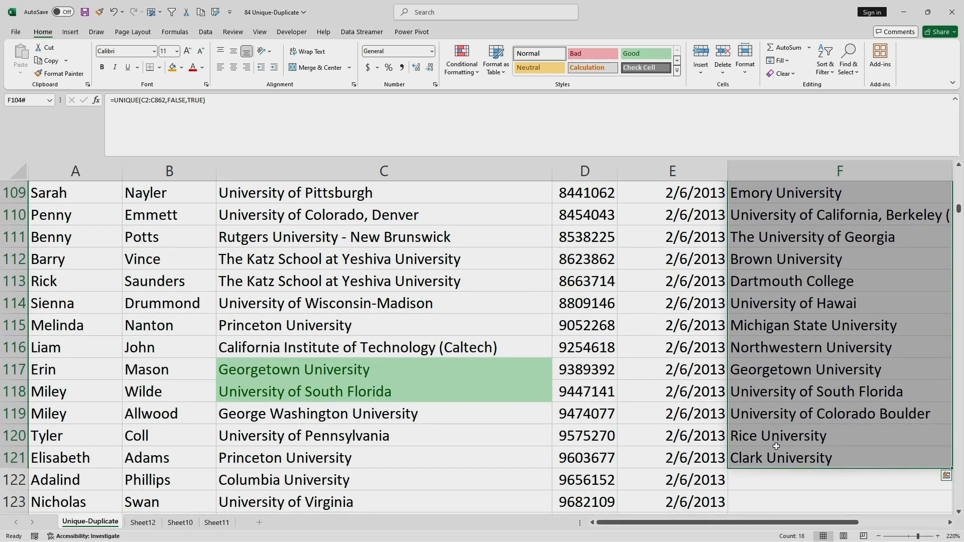
pyautogui.scroll(20, 776, 447)
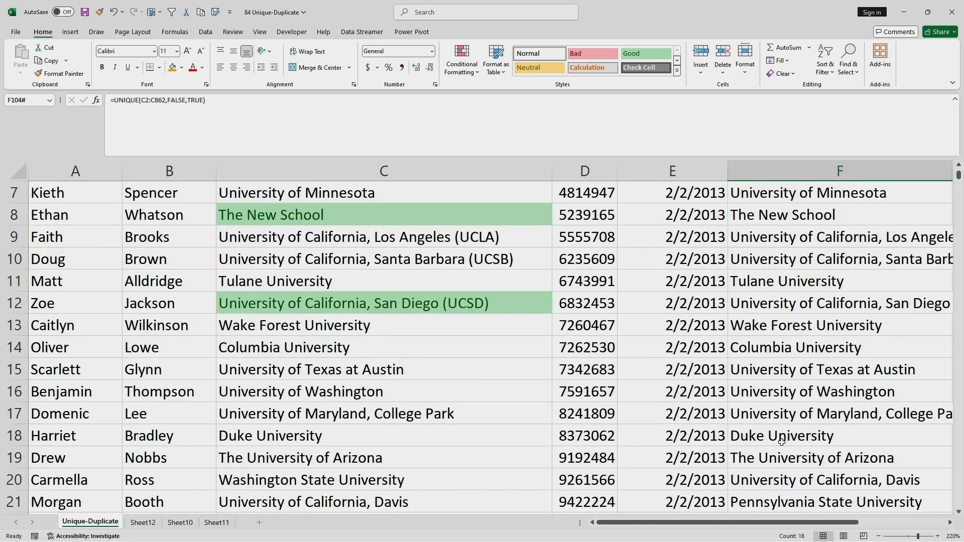
pyautogui.scroll(2, 782, 442)
pyautogui.moveTo(782, 225); pyautogui.dragTo(807, 320)
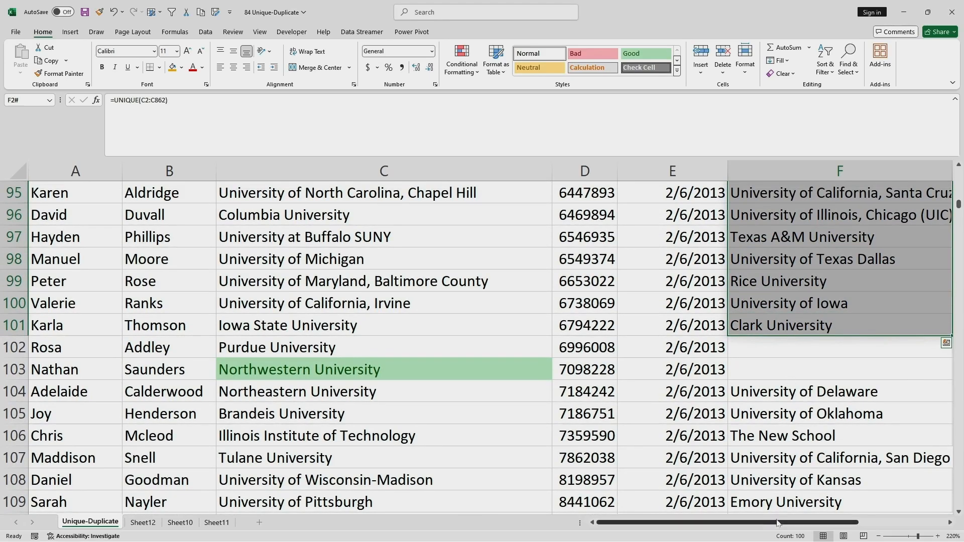
# Compare both university lists in column F with the highlighted names in column C, and reselect the exactly-once list starting at F104
pyautogui.hscroll(3, 788, 477)
pyautogui.scroll(2, 784, 292)
pyautogui.scroll(20, 783, 292)
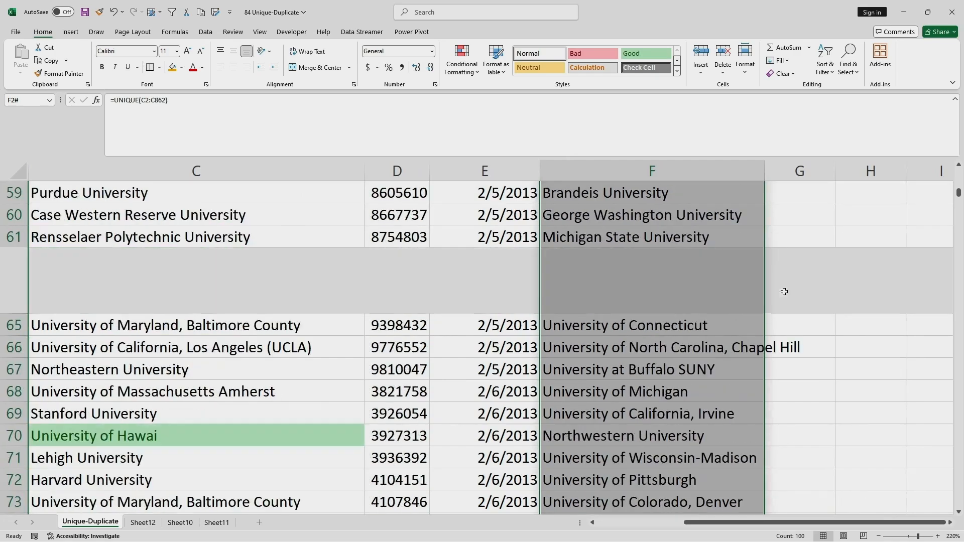
pyautogui.scroll(-20, 785, 291)
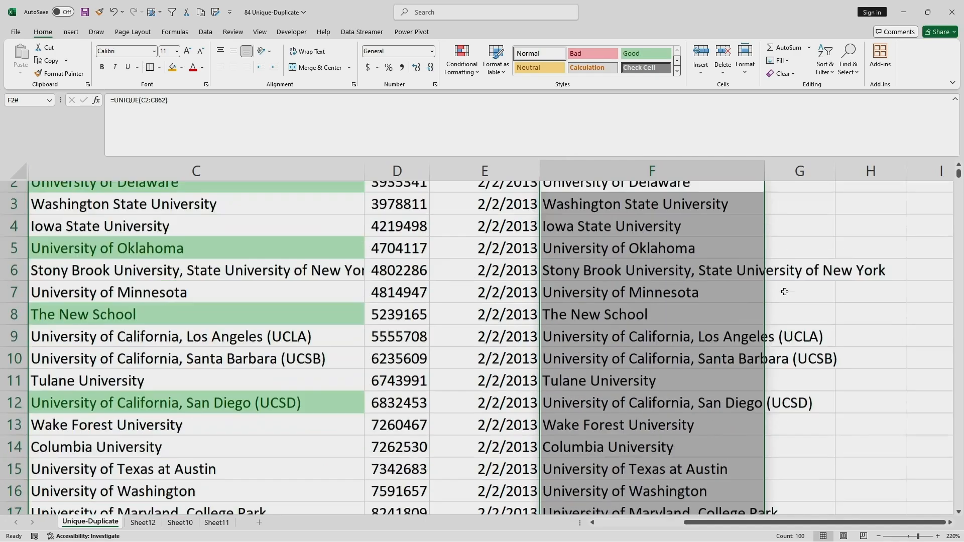
pyautogui.scroll(-4, 785, 291)
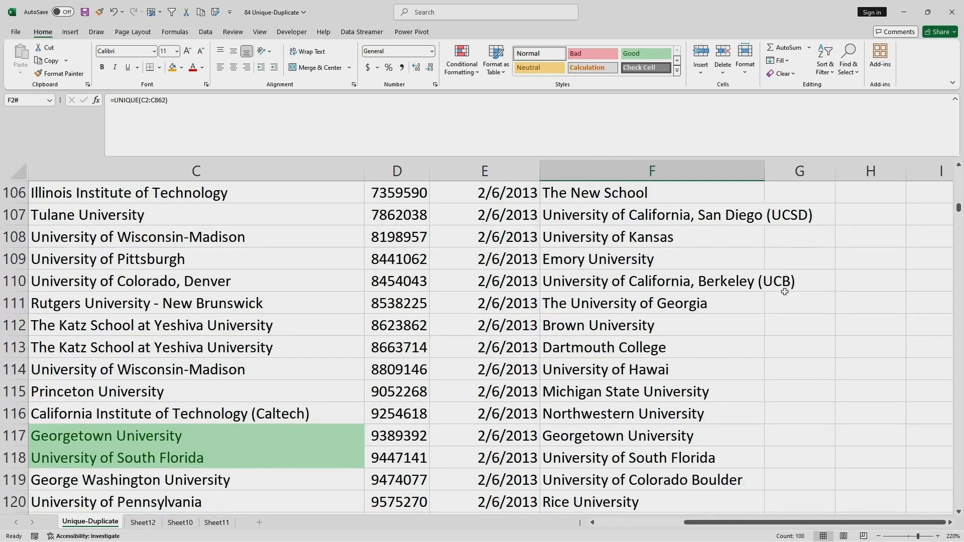
pyautogui.scroll(2, 785, 291)
pyautogui.moveTo(637, 285); pyautogui.dragTo(668, 435)
pyautogui.scroll(4, 747, 375)
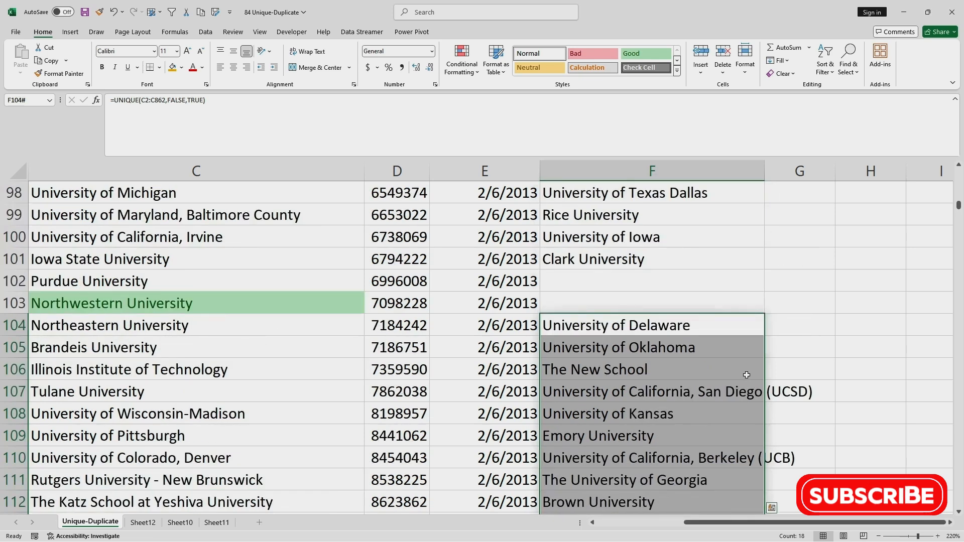